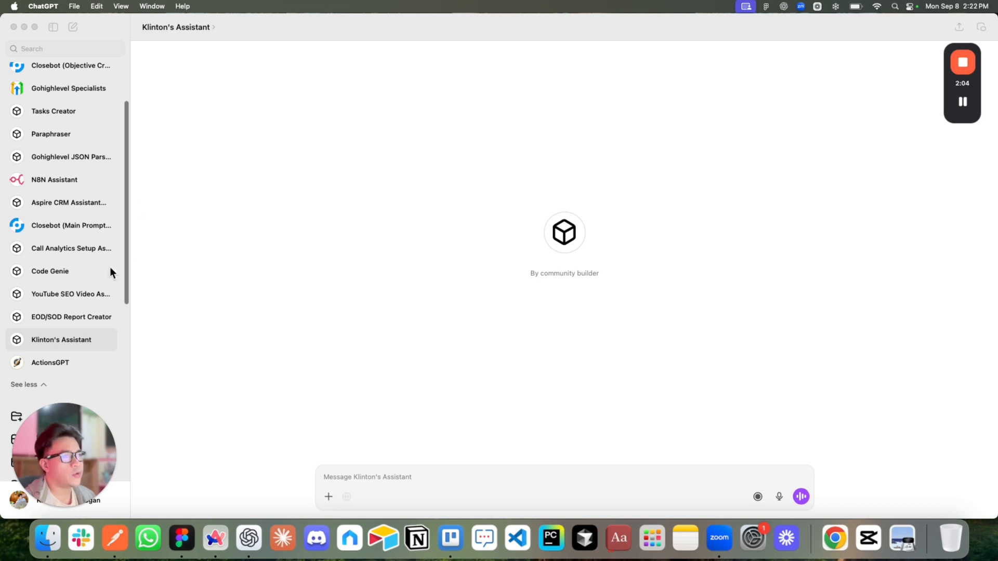
{"action": "left_click_drag", "start_coordinate": [69, 431], "coordinate": [72, 362]}
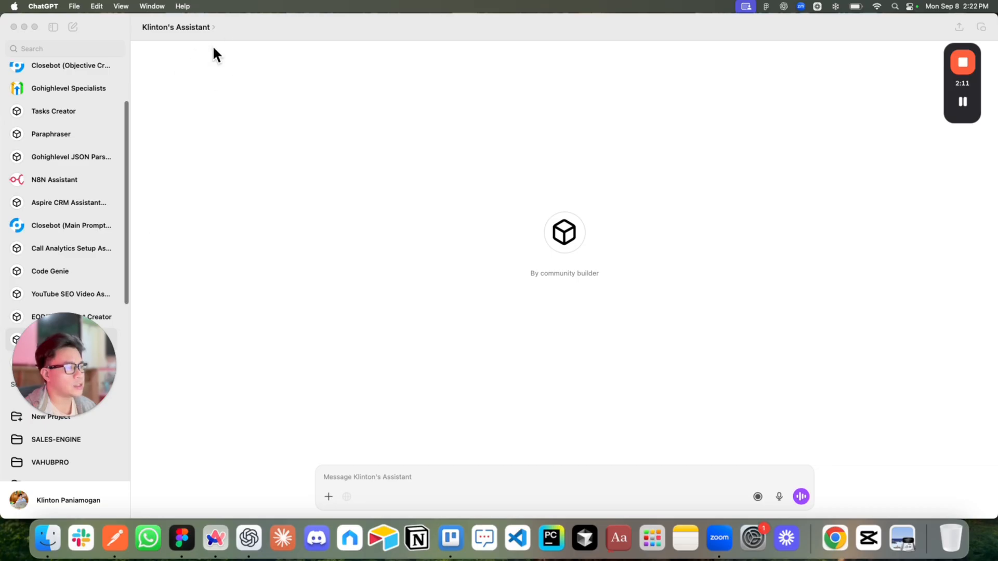
Ask the assistant "Hey can you please let me know if I have an upcomming event today?" and allow the request to the n8n site.
{"action": "left_click", "coordinate": [283, 180]}
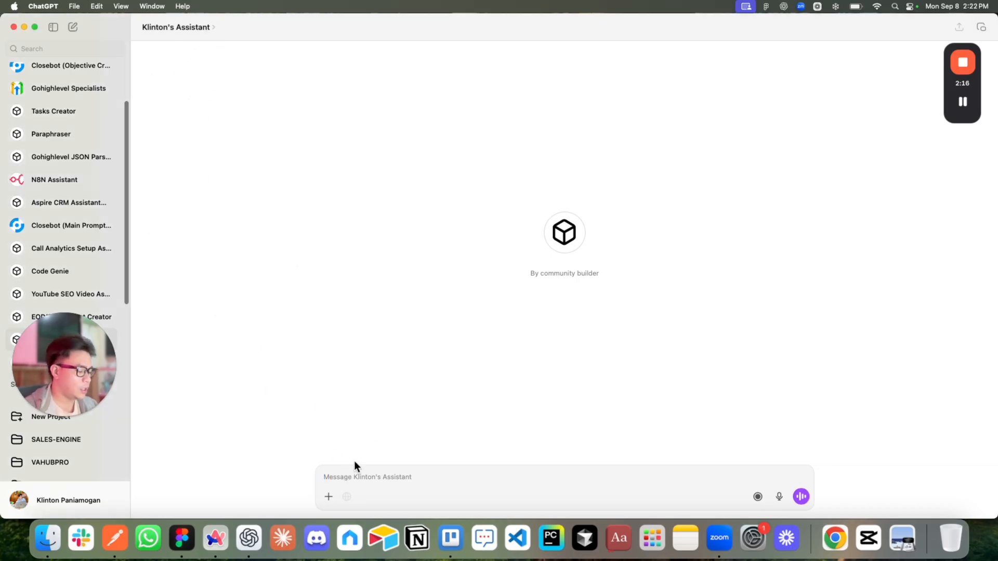
{"action": "type", "text": "Hey can you please"}
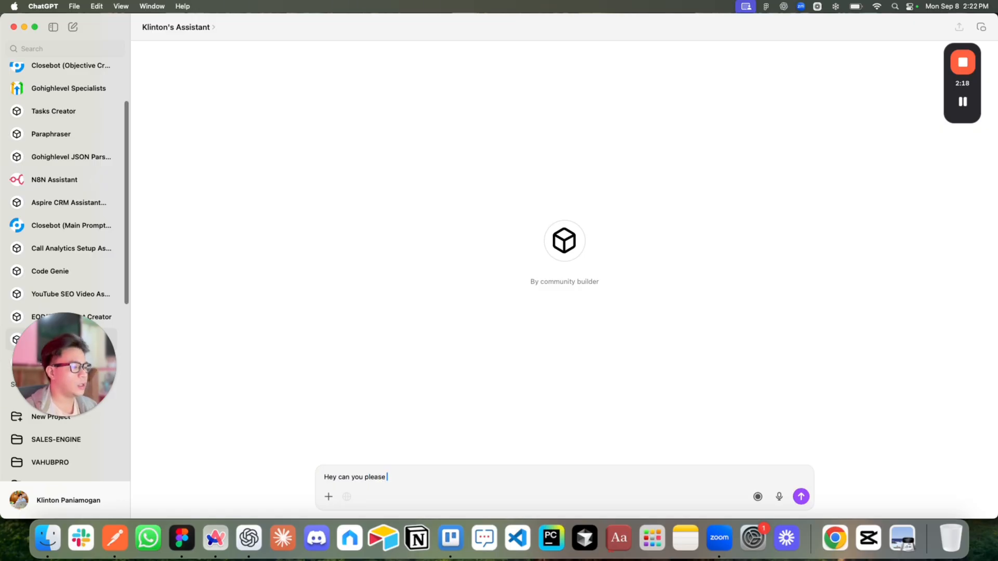
{"action": "type", "text": " let me know if "}
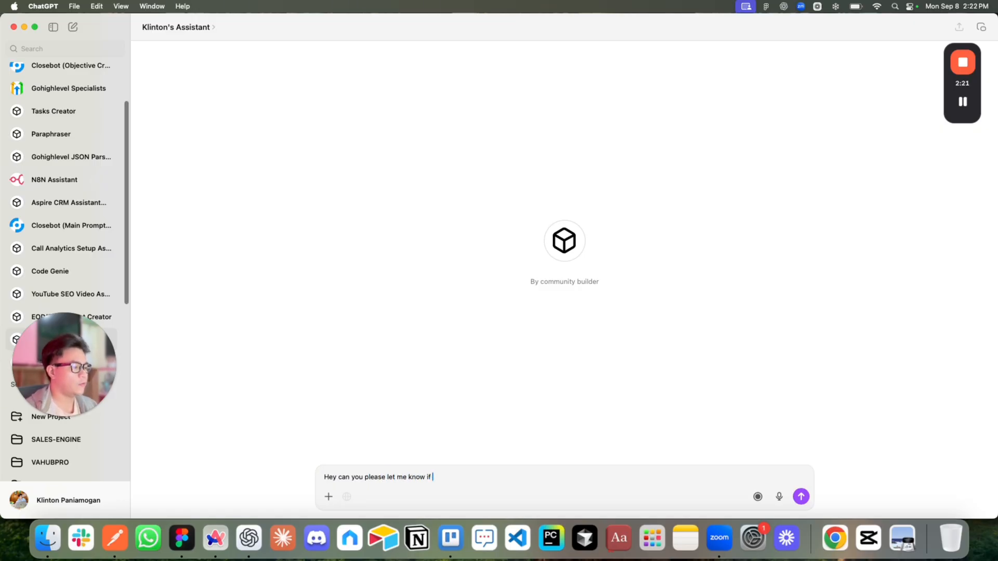
{"action": "type", "text": "I have an upcom"}
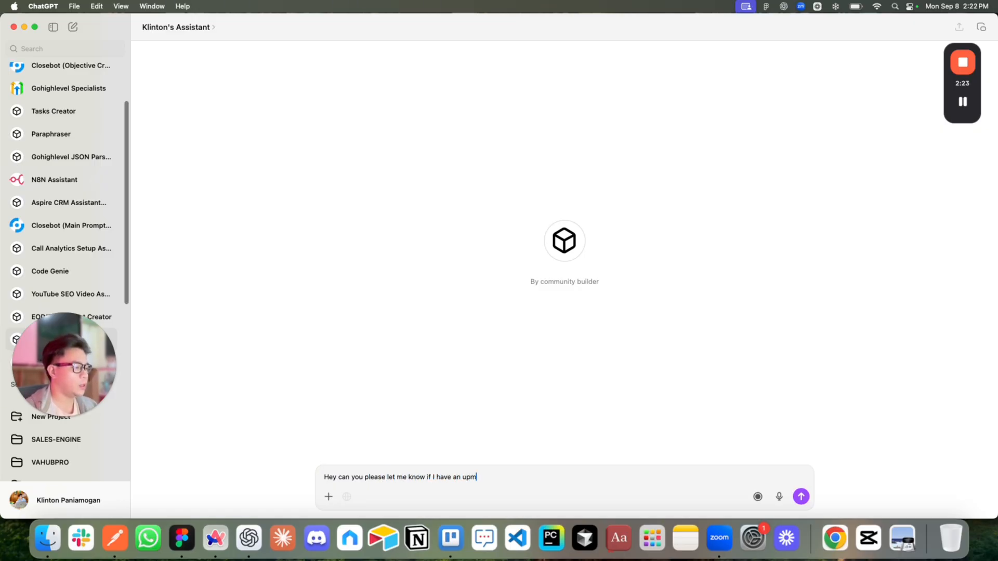
{"action": "type", "text": "ming event today?"}
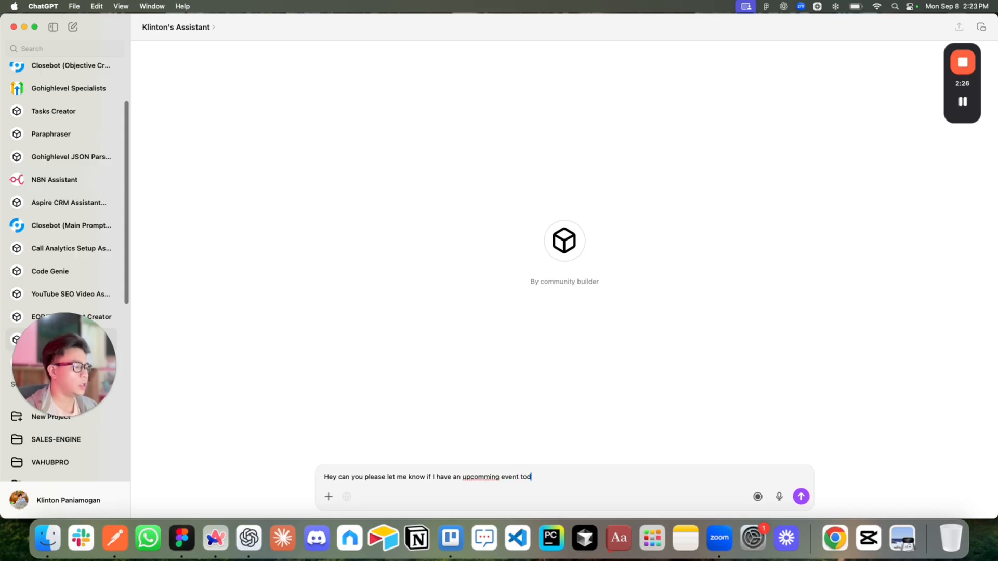
{"action": "key", "text": "Return"}
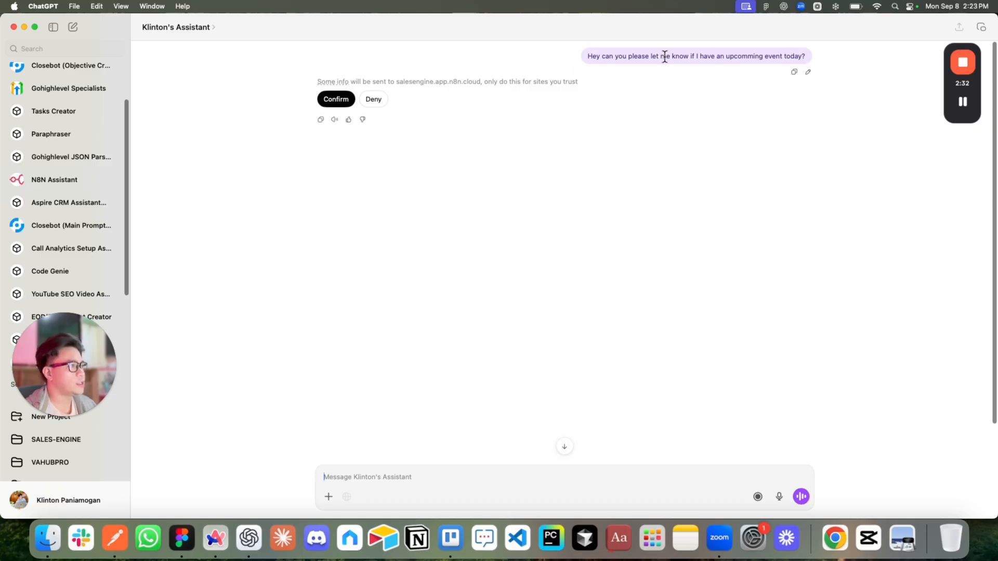
{"action": "left_click", "coordinate": [333, 98]}
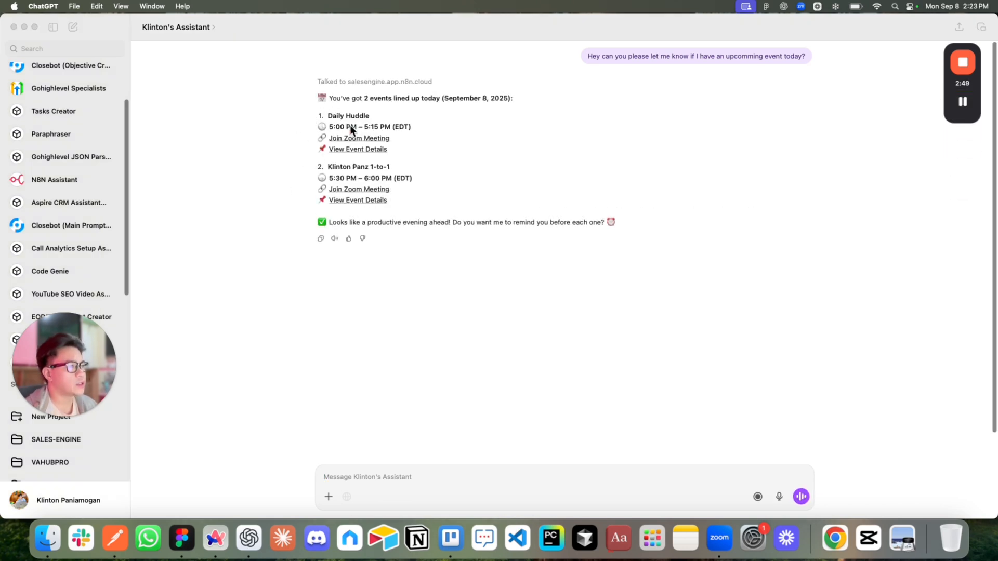
Review the names and times of the two events listed in the assistant's reply.
{"action": "left_click_drag", "start_coordinate": [332, 116], "coordinate": [369, 116]}
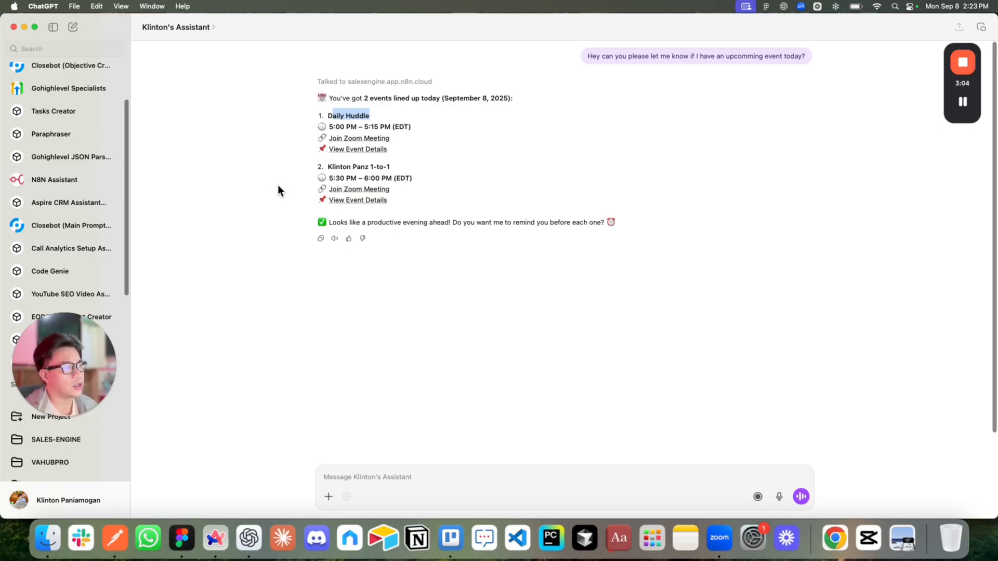
{"action": "left_click", "coordinate": [454, 183]}
{"action": "left_click_drag", "start_coordinate": [328, 166], "coordinate": [415, 166]}
{"action": "left_click", "coordinate": [435, 172]}
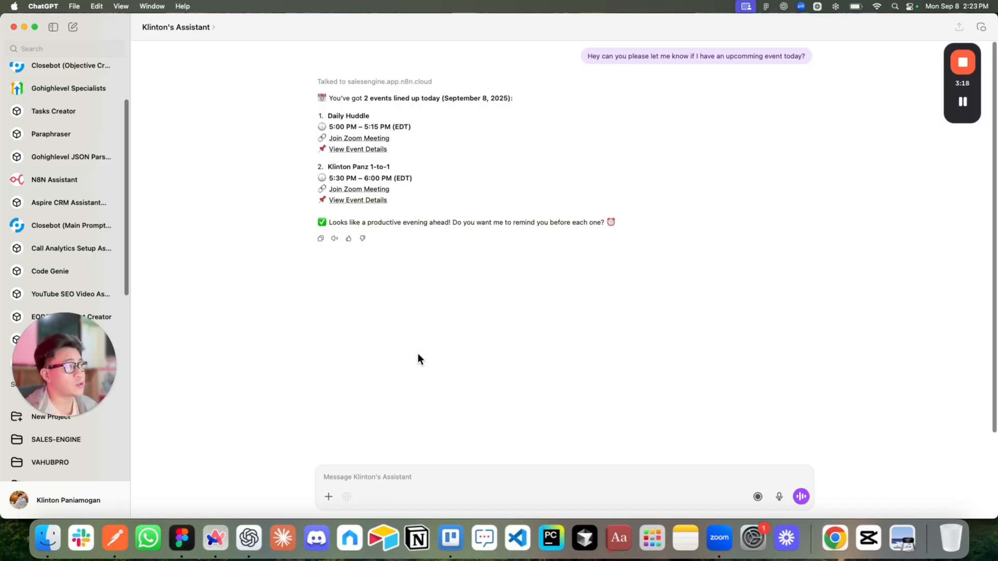
Begin a message with "Hey can you please create a tasks on Trello:" and a "Description:" line below it.
{"action": "left_click", "coordinate": [378, 474]}
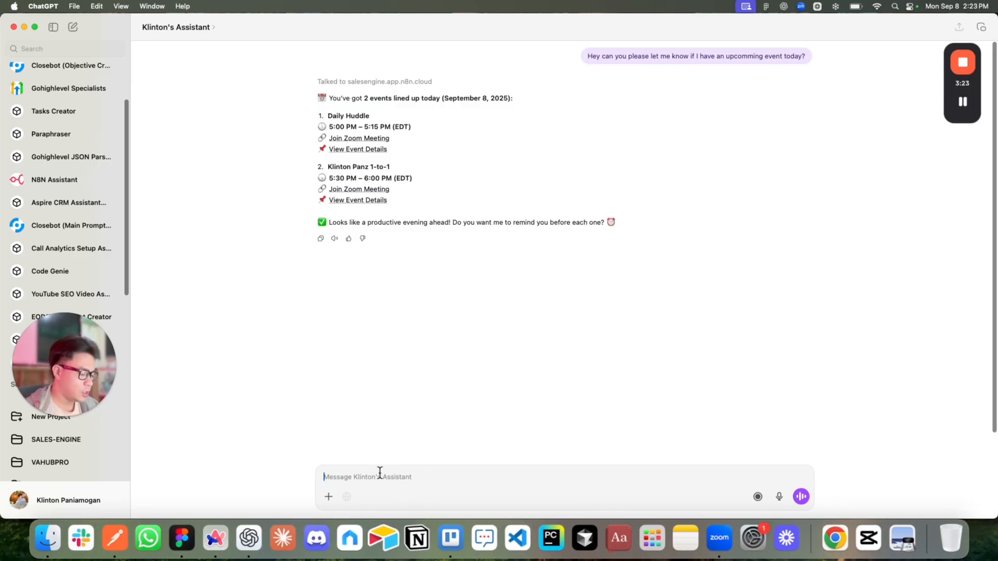
{"action": "type", "text": "Hey can you please create a tasks"}
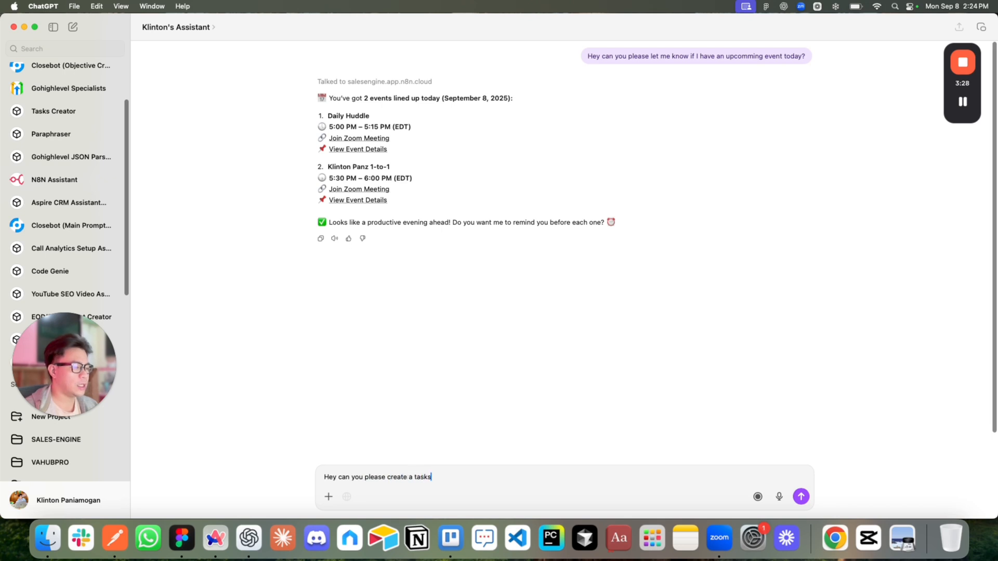
{"action": "type", "text": " on Trello:"}
{"action": "key", "text": "shift+Return"}
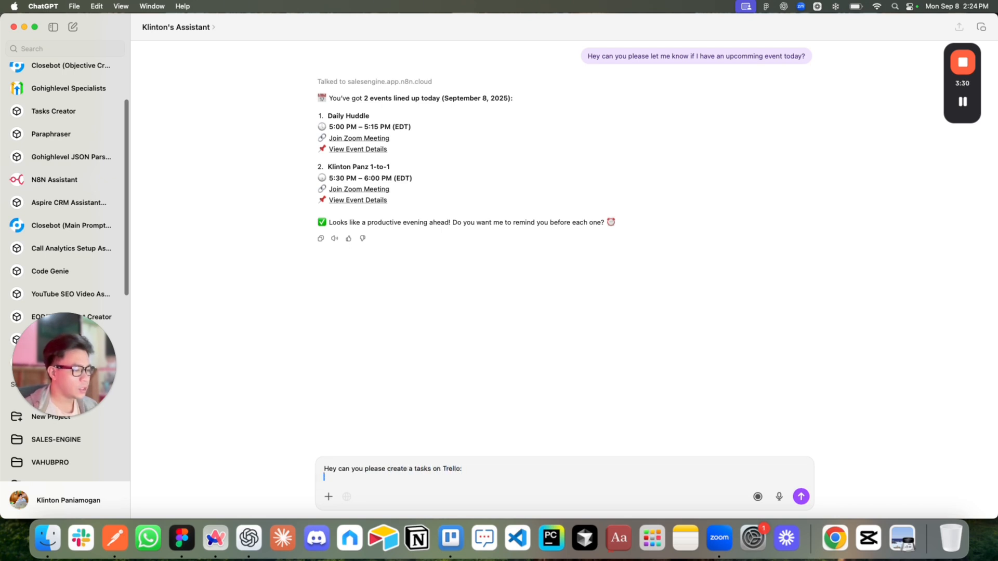
{"action": "type", "text": "Description:"}
{"action": "key", "text": "shift+Return"}
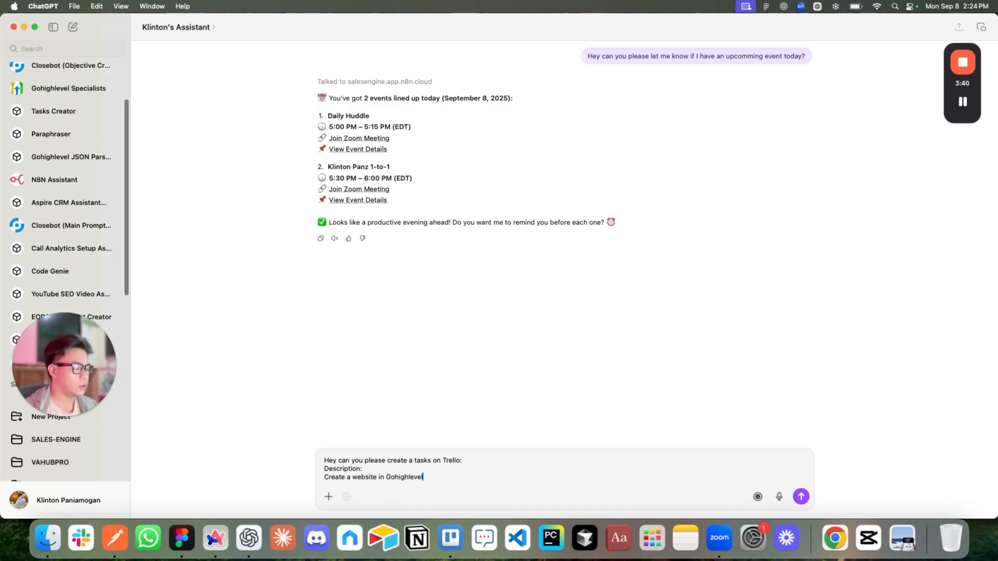
Describe the task as "Create a website in Gohighlevel, and add a simple form to qualify leads, After form submission please notify us via email." and send it.
{"action": "type", "text": ", and add a simple form to qualify leads, After"}
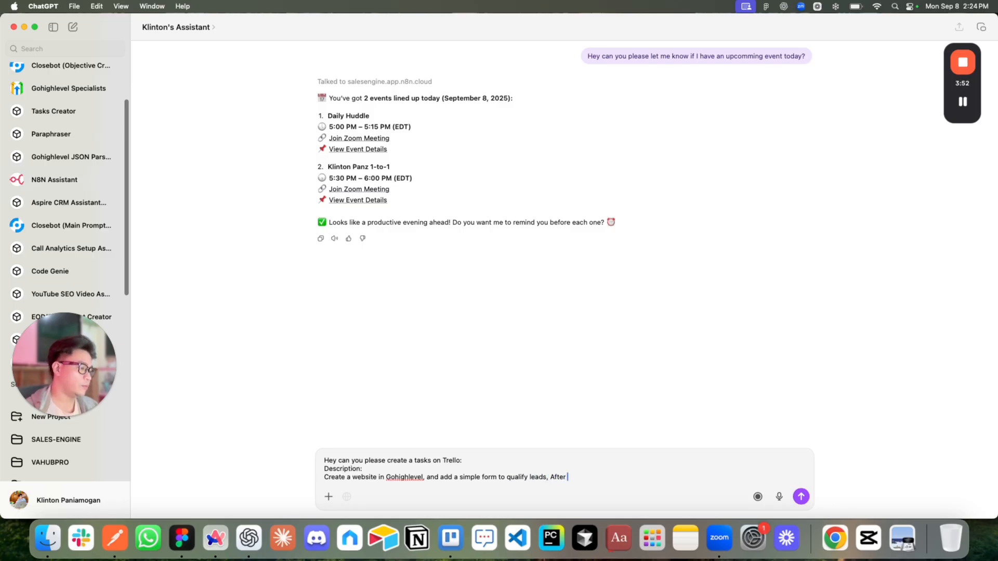
{"action": "type", "text": "form submiss"}
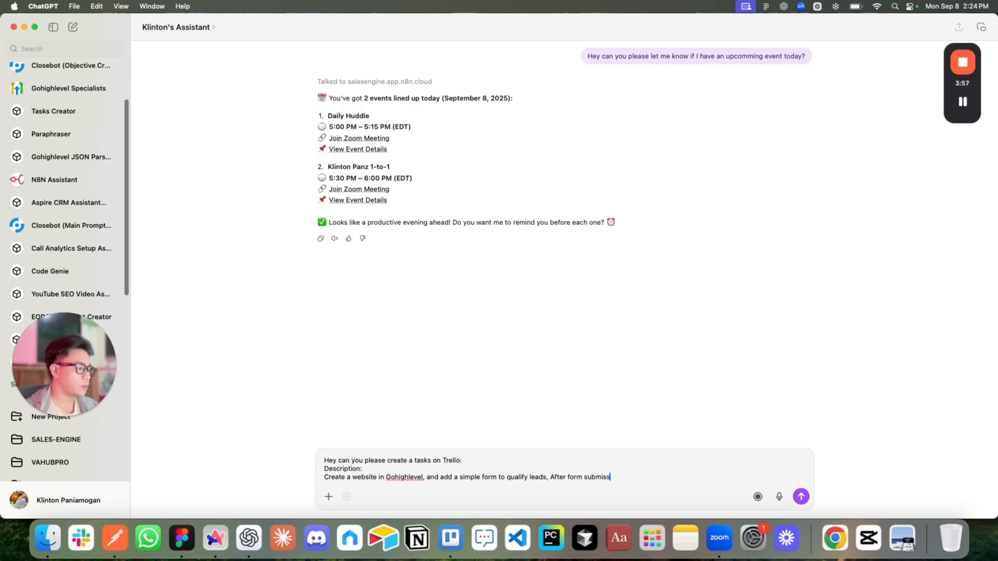
{"action": "type", "text": "ion please notify us via emai"}
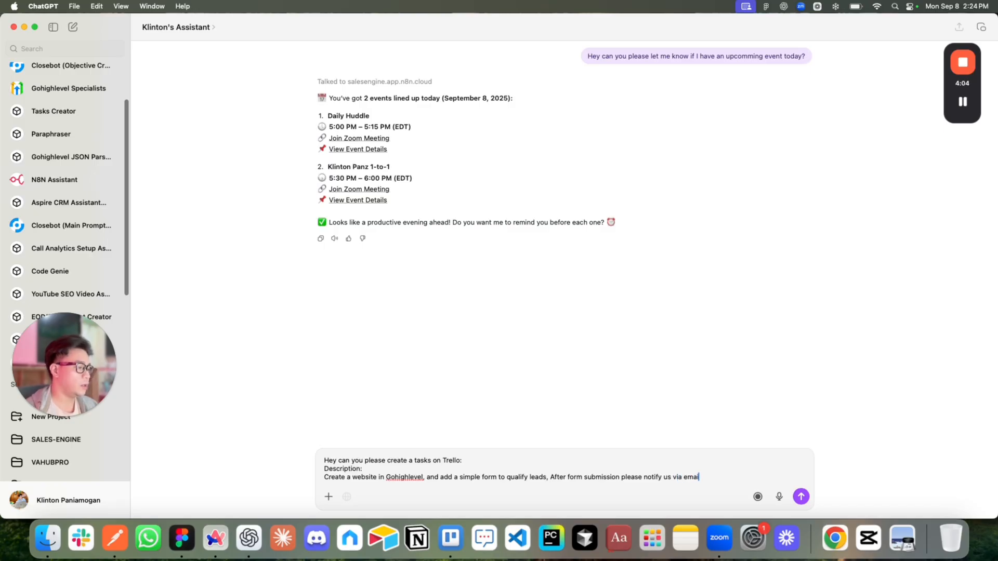
{"action": "type", "text": "l."}
{"action": "key", "text": "Return"}
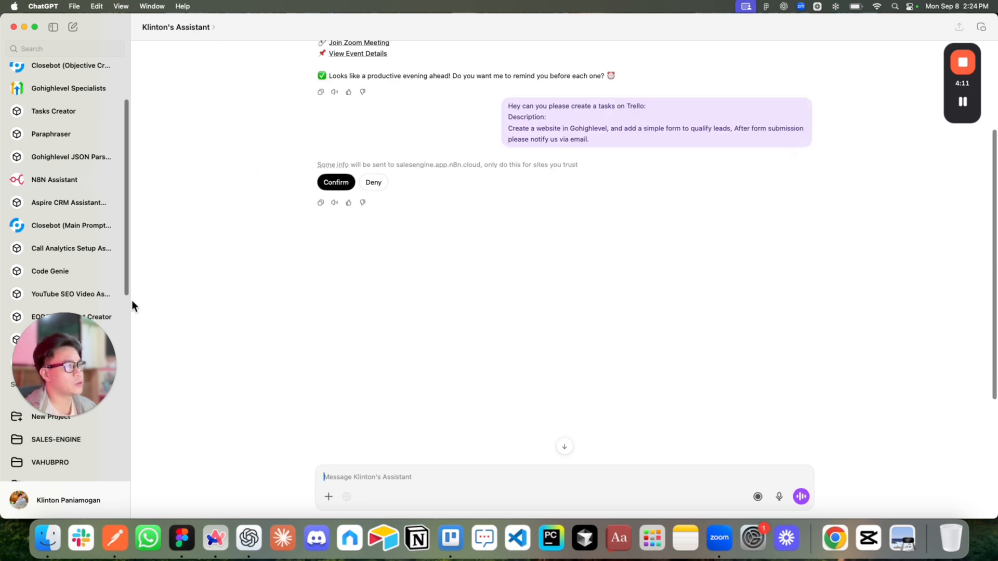
Approve sending the Trello task request to salesengine.app.n8n.cloud.
{"action": "scroll", "coordinate": [95, 254], "scroll_direction": "up", "scroll_amount": 2}
{"action": "scroll", "coordinate": [95, 257], "scroll_direction": "down", "scroll_amount": 2}
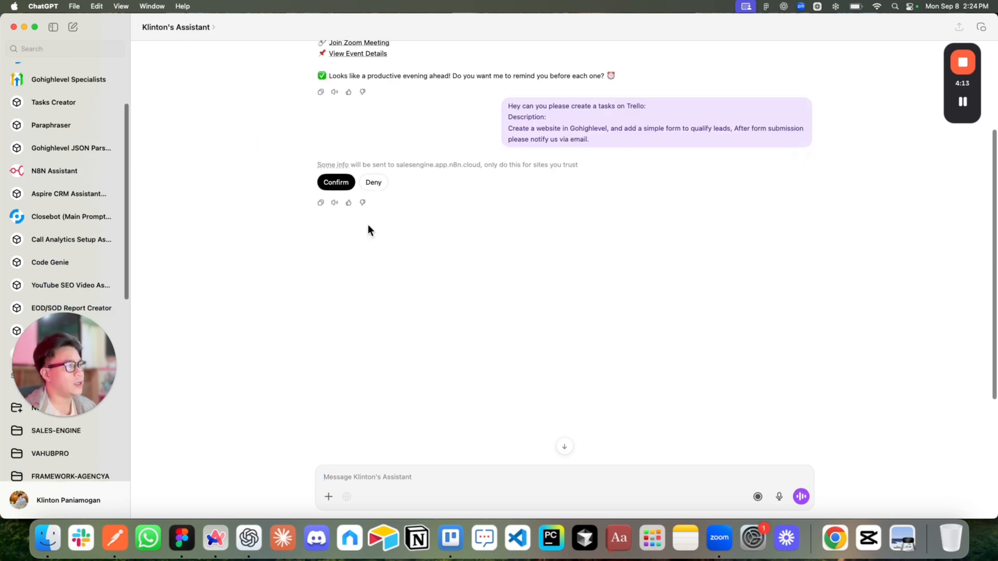
{"action": "left_click", "coordinate": [336, 183]}
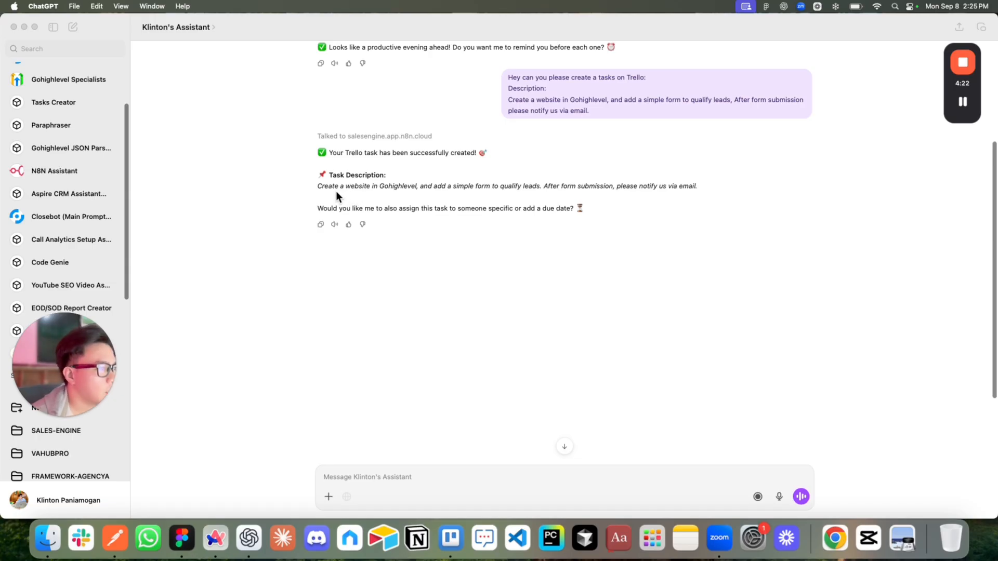
Switch to Trello and open the "Create Website with Lead Qualification Form – Sub-account Location" card in the TODO list to check its details.
{"action": "left_click", "coordinate": [395, 210]}
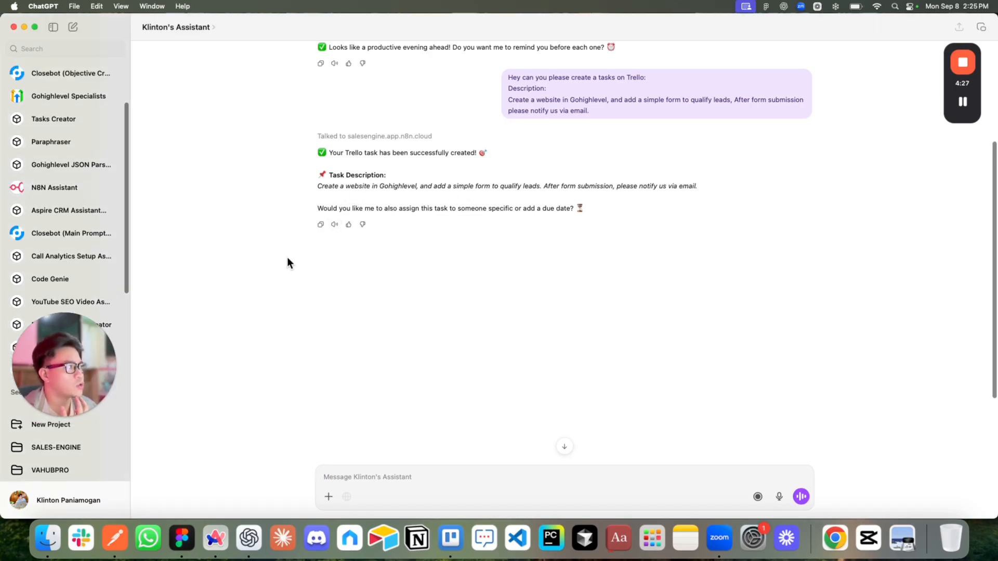
{"action": "mouse_move", "coordinate": [975, 106]}
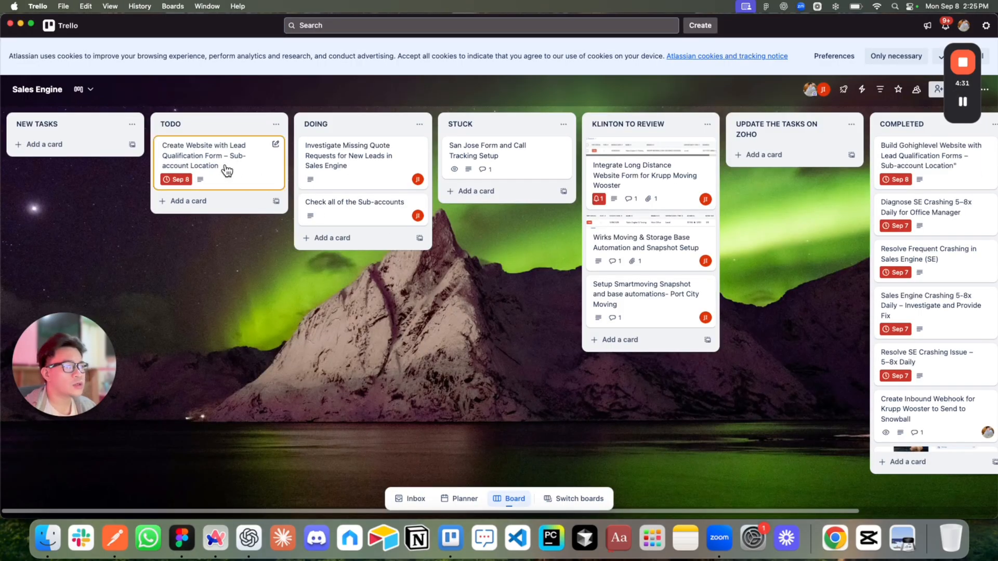
{"action": "left_click", "coordinate": [225, 169]}
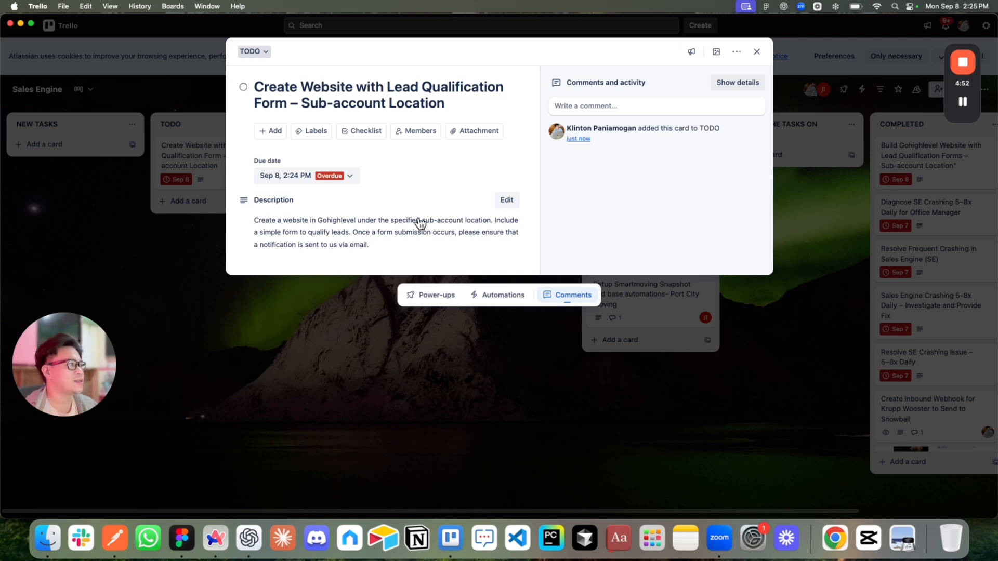
Switch to the AI AGENT workflow in n8n and look over its nodes from the webhook trigger to the two response branches.
{"action": "mouse_move", "coordinate": [963, 109]}
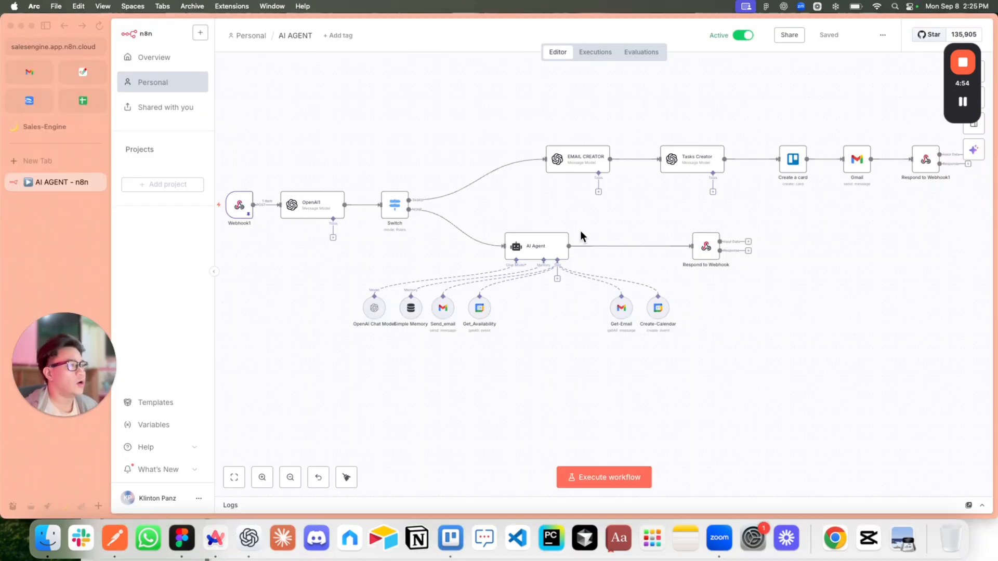
{"action": "scroll", "coordinate": [579, 234], "scroll_direction": "left", "scroll_amount": 3}
{"action": "scroll", "coordinate": [941, 259], "scroll_direction": "right", "scroll_amount": 3}
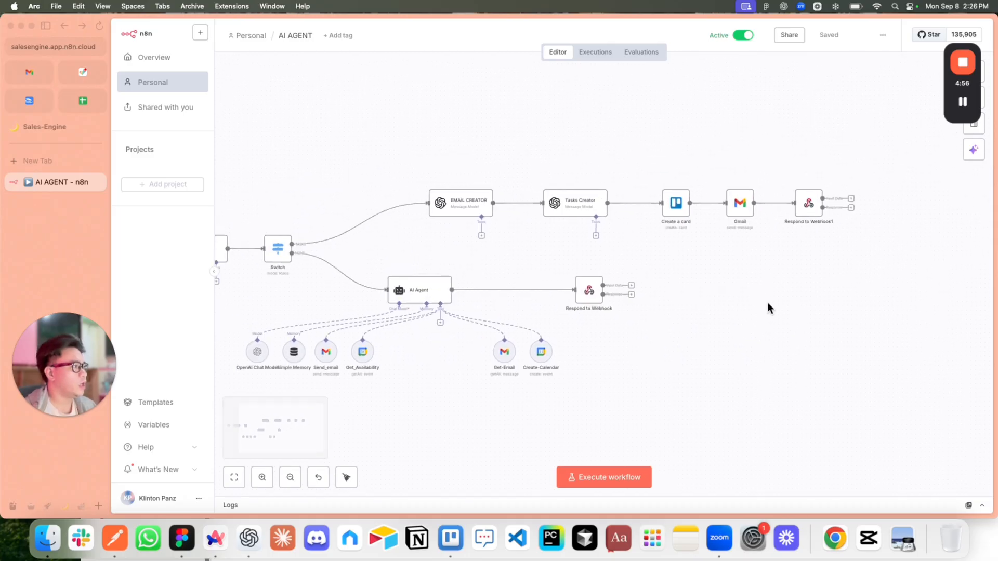
{"action": "left_click", "coordinate": [686, 251]}
{"action": "scroll", "coordinate": [509, 265], "scroll_direction": "left", "scroll_amount": 4}
{"action": "scroll", "coordinate": [535, 285], "scroll_direction": "up", "scroll_amount": 2}
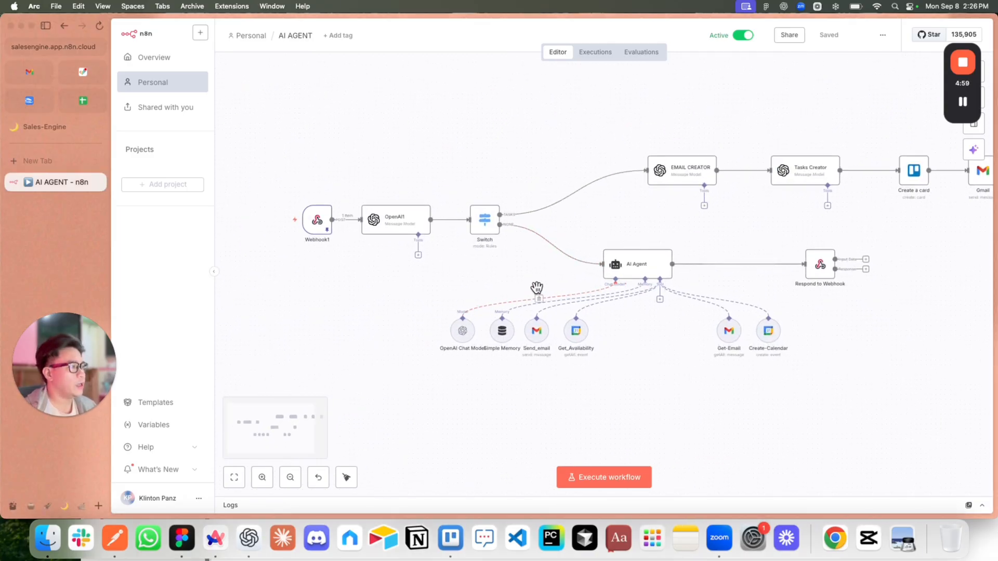
{"action": "scroll", "coordinate": [539, 279], "scroll_direction": "right", "scroll_amount": 3}
Open the Webhook1 node, examine the message in the body of its output, and return to the canvas.
{"action": "left_click", "coordinate": [271, 224]}
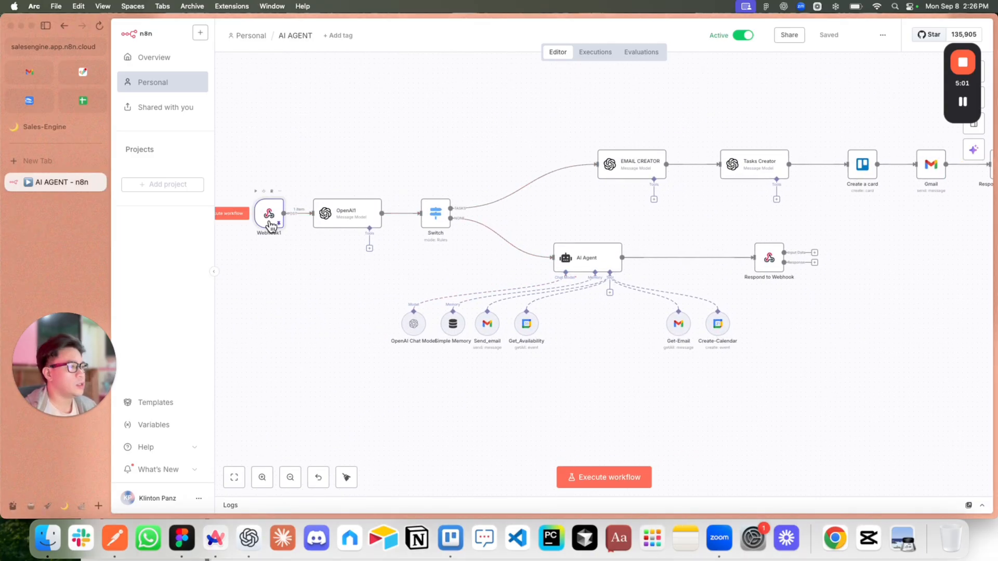
{"action": "double_click", "coordinate": [270, 220]}
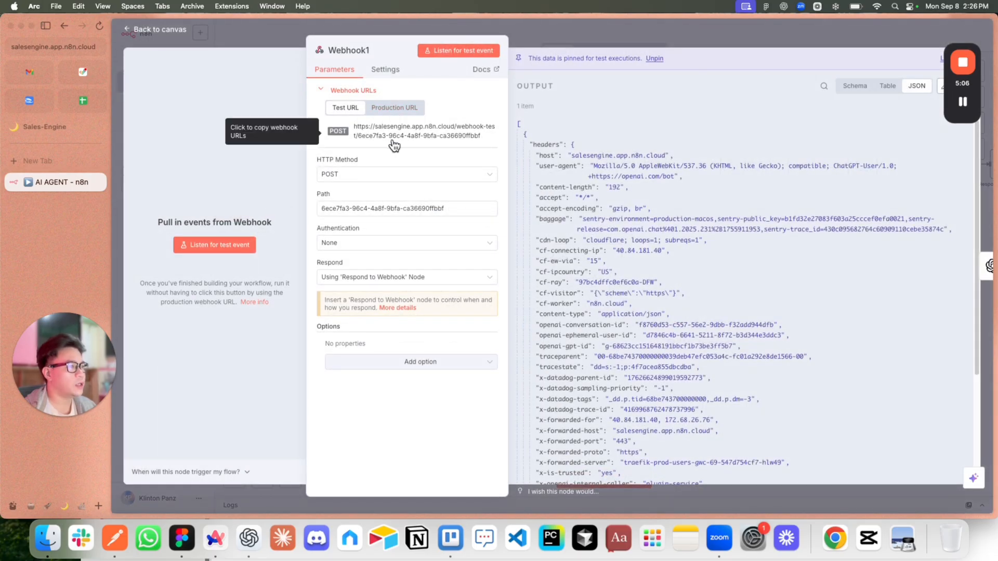
{"action": "scroll", "coordinate": [601, 267], "scroll_direction": "down", "scroll_amount": 5}
{"action": "scroll", "coordinate": [601, 267], "scroll_direction": "down", "scroll_amount": 2}
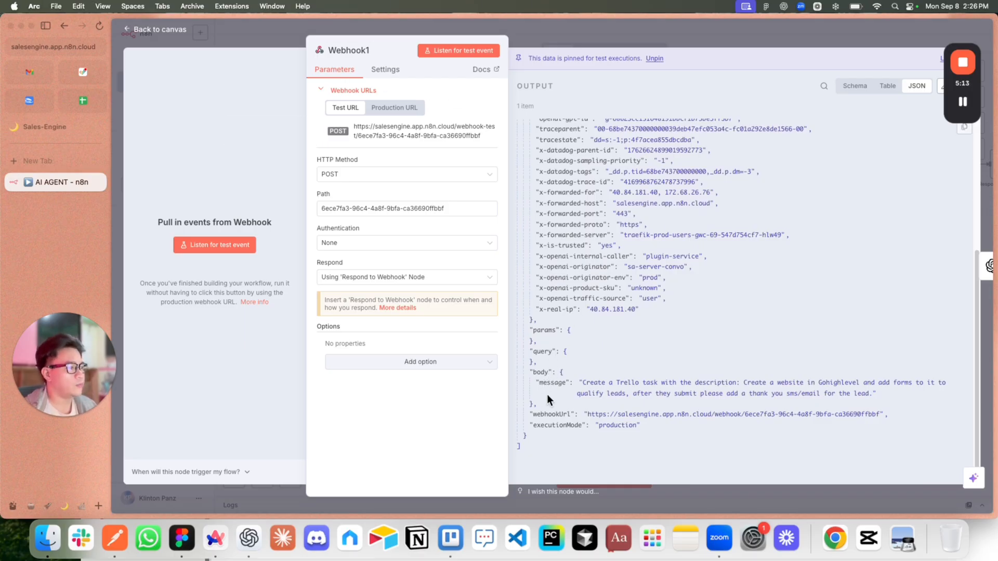
{"action": "left_click_drag", "start_coordinate": [584, 383], "coordinate": [869, 394]}
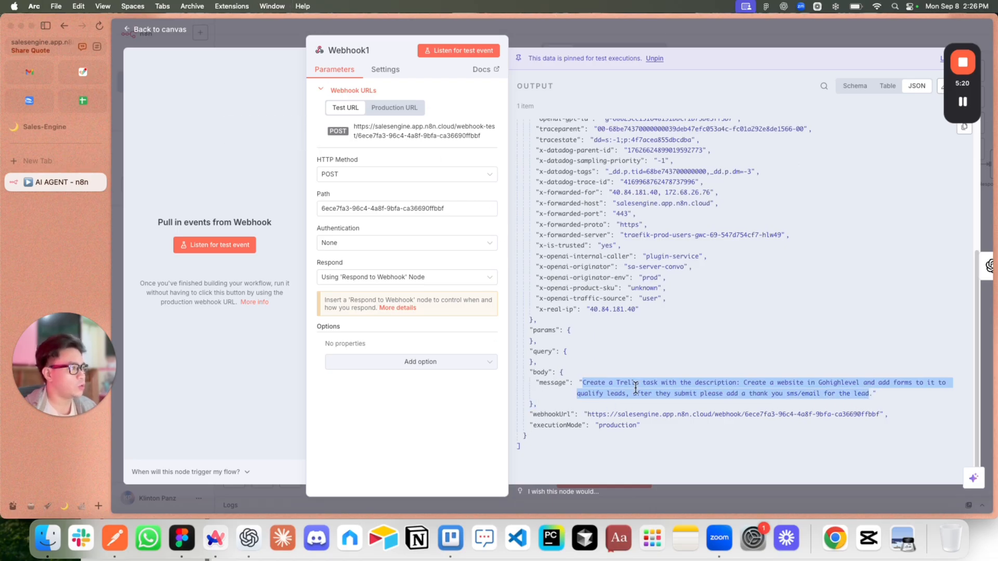
{"action": "left_click", "coordinate": [642, 38]}
{"action": "left_click_drag", "start_coordinate": [334, 133], "coordinate": [365, 149]}
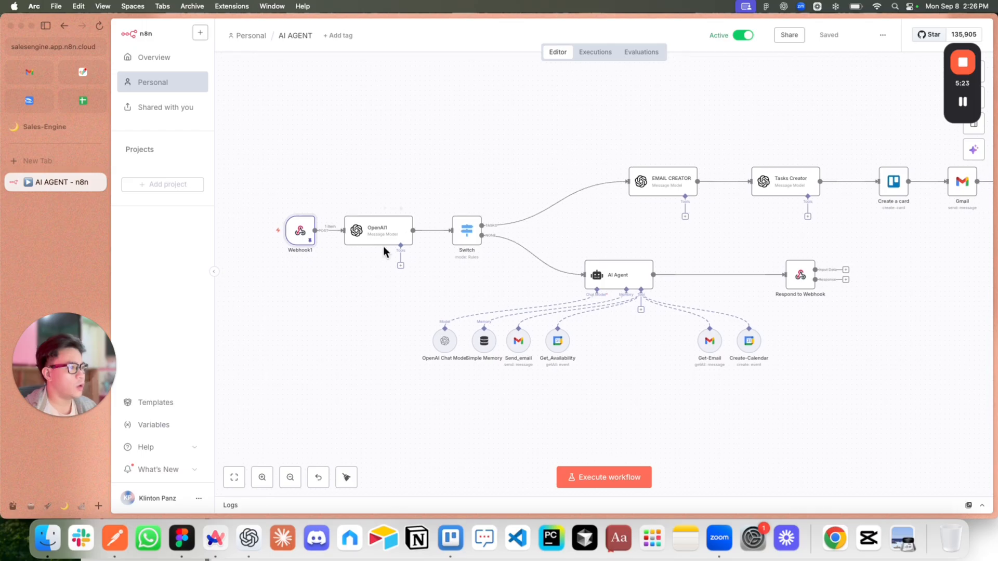
Open the OpenAI1 node and review its model, Tag Analyzer prompt and role settings.
{"action": "double_click", "coordinate": [379, 231]}
{"action": "scroll", "coordinate": [546, 222], "scroll_direction": "down", "scroll_amount": 3}
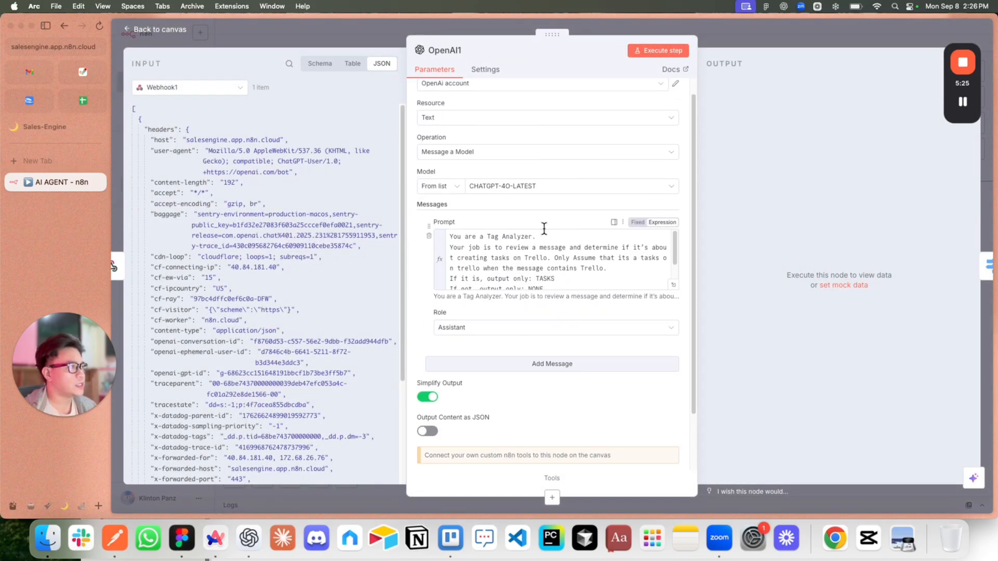
{"action": "scroll", "coordinate": [534, 222], "scroll_direction": "up", "scroll_amount": 3}
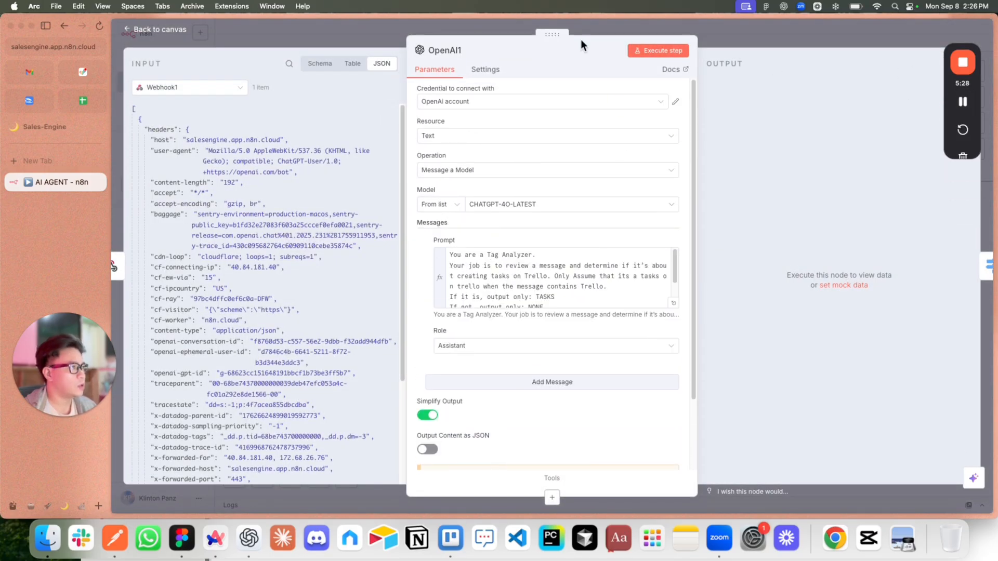
{"action": "scroll", "coordinate": [596, 167], "scroll_direction": "down", "scroll_amount": 1}
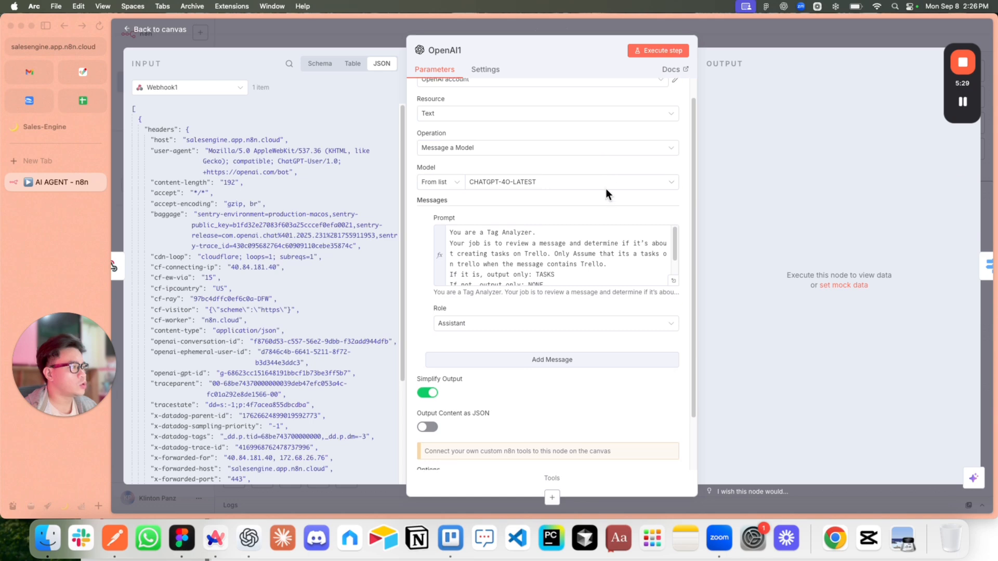
{"action": "scroll", "coordinate": [597, 197], "scroll_direction": "up", "scroll_amount": 1}
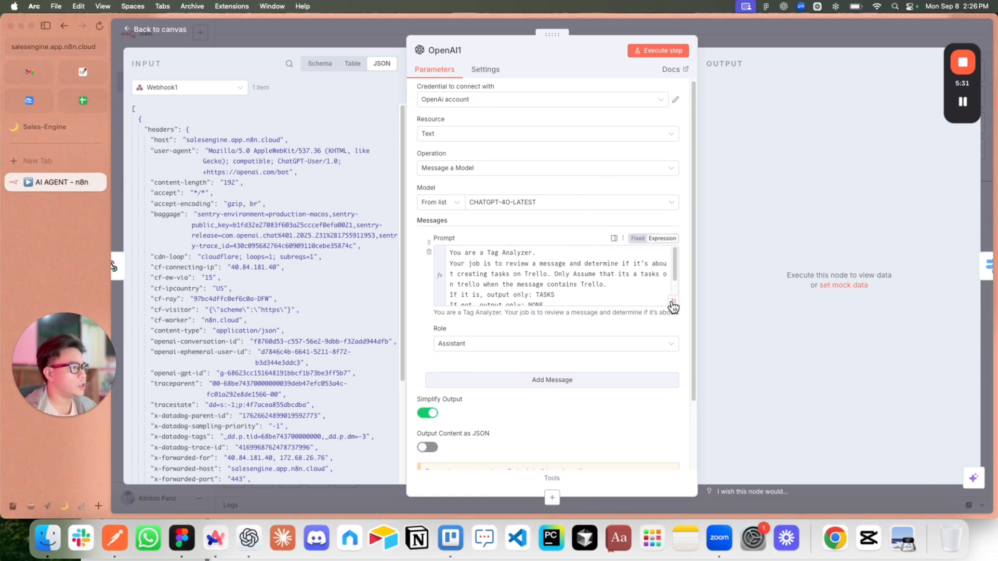
Expand the OpenAI1 prompt in the expression editor and review its Tag Analyzer instructions and the TASKS and NONE output rules.
{"action": "left_click", "coordinate": [674, 301]}
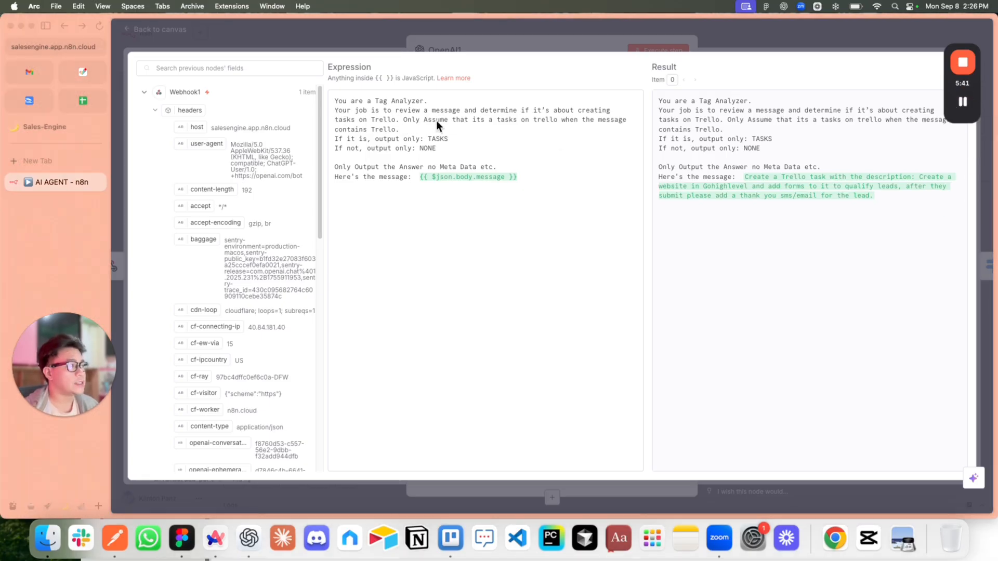
{"action": "double_click", "coordinate": [433, 140]}
{"action": "left_click", "coordinate": [433, 148]}
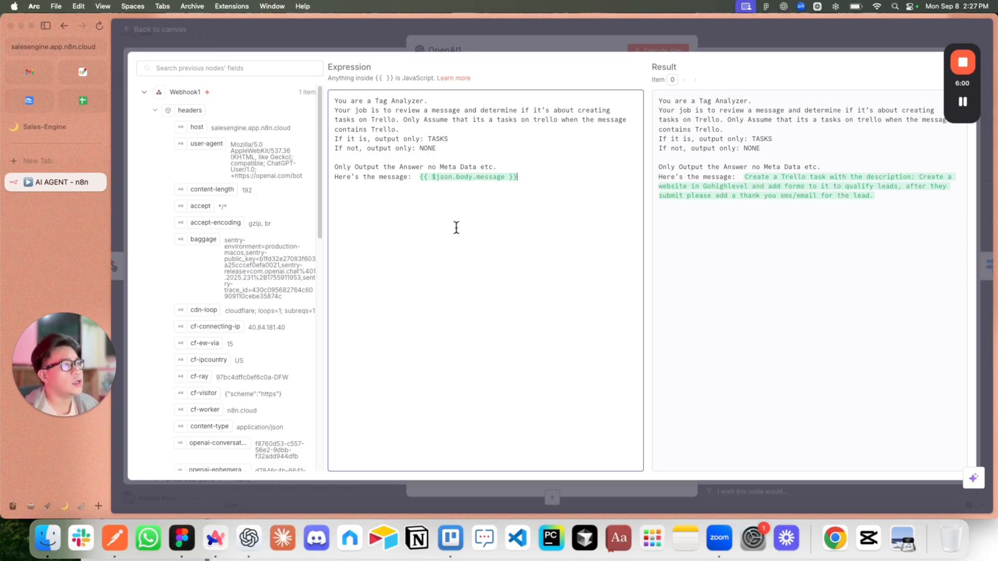
Find the message in the Webhook1 body fields, copy its text, and close the expression editor and the node.
{"action": "scroll", "coordinate": [260, 324], "scroll_direction": "down", "scroll_amount": 15}
{"action": "left_click_drag", "start_coordinate": [227, 351], "coordinate": [297, 385]}
{"action": "key", "text": "super+c"}
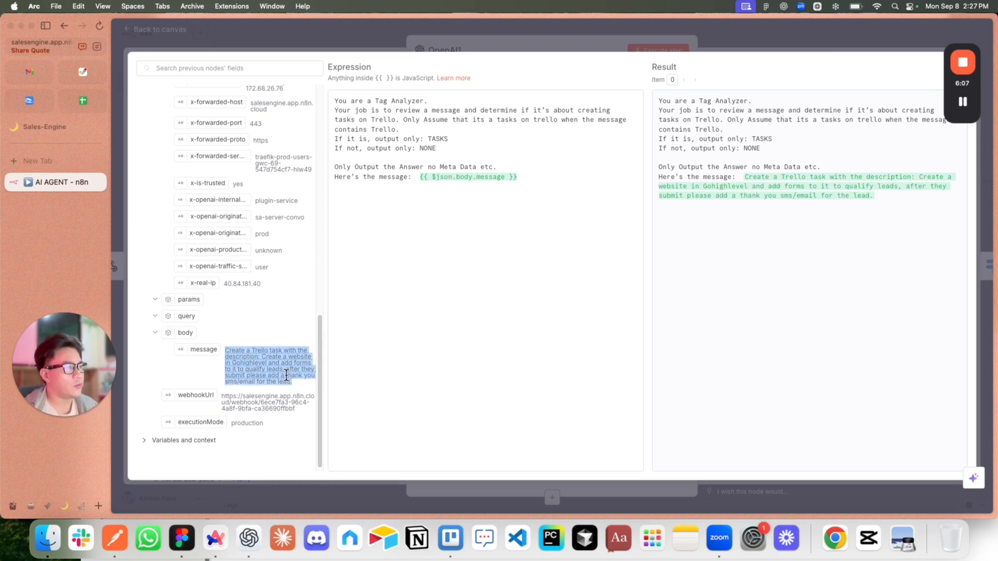
{"action": "left_click", "coordinate": [389, 333]}
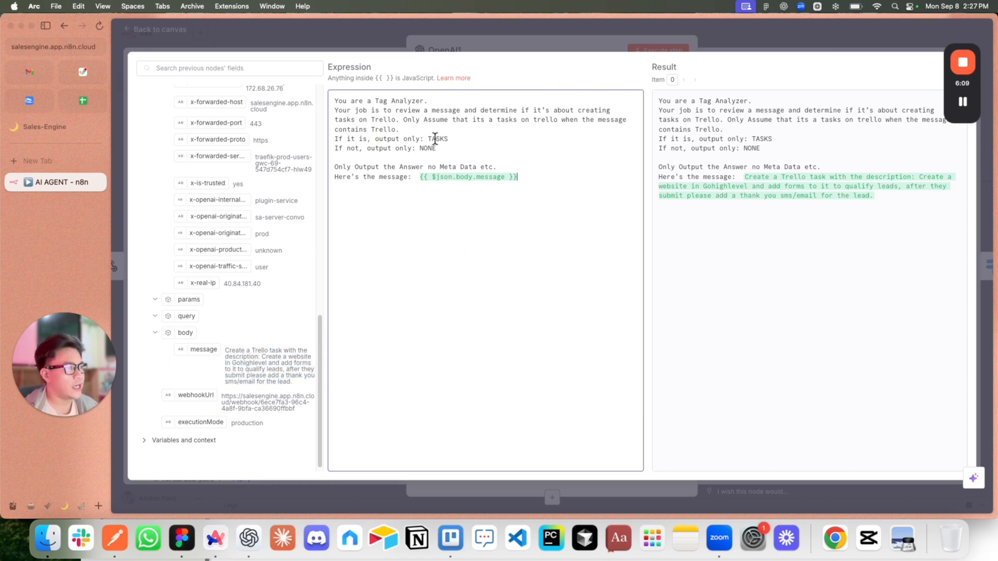
{"action": "left_click", "coordinate": [780, 35]}
{"action": "left_click", "coordinate": [727, 38]}
Open the Switch node to check its routing rules and return to the canvas.
{"action": "scroll", "coordinate": [481, 140], "scroll_direction": "right", "scroll_amount": 2}
{"action": "scroll", "coordinate": [330, 257], "scroll_direction": "up", "scroll_amount": 3}
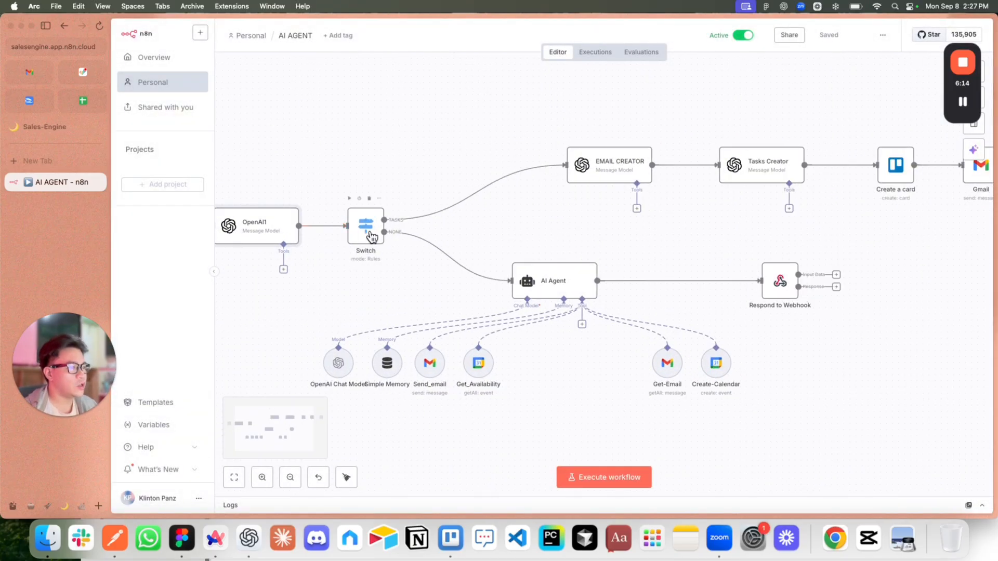
{"action": "double_click", "coordinate": [366, 233]}
{"action": "left_click", "coordinate": [729, 38]}
Examine how the Switch node routes TASKS to EMAIL CREATOR and NONE to AI Agent.
{"action": "left_click_drag", "start_coordinate": [496, 150], "coordinate": [467, 201]}
{"action": "scroll", "coordinate": [606, 172], "scroll_direction": "down", "scroll_amount": 1}
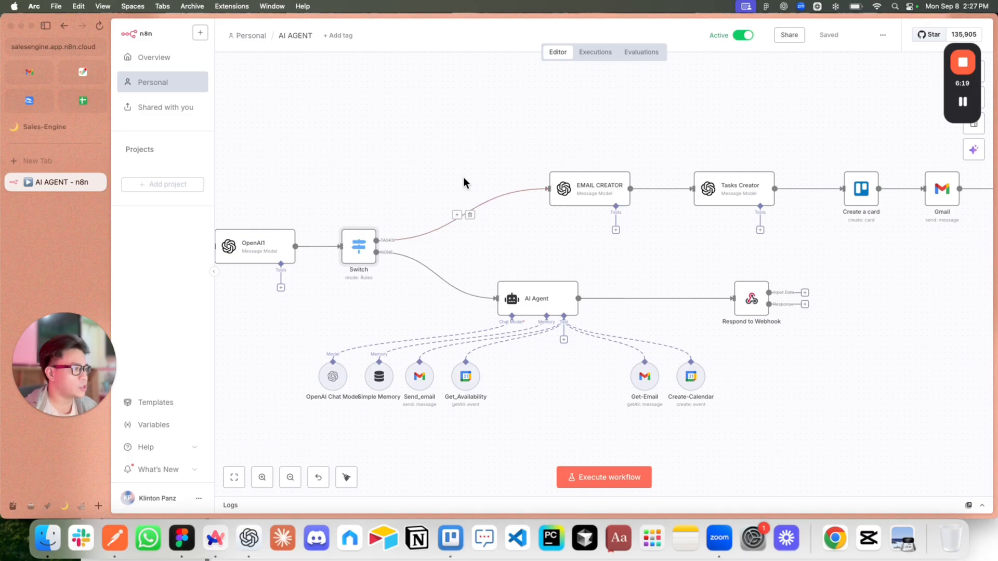
{"action": "left_click_drag", "start_coordinate": [396, 179], "coordinate": [446, 190]}
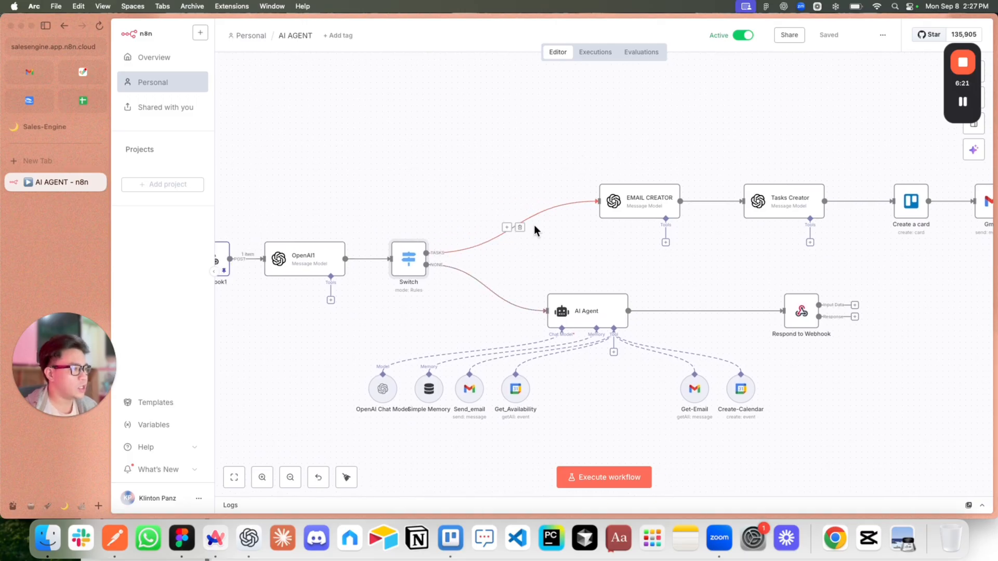
{"action": "scroll", "coordinate": [429, 259], "scroll_direction": "up", "scroll_amount": 1}
{"action": "scroll", "coordinate": [429, 258], "scroll_direction": "left", "scroll_amount": 2}
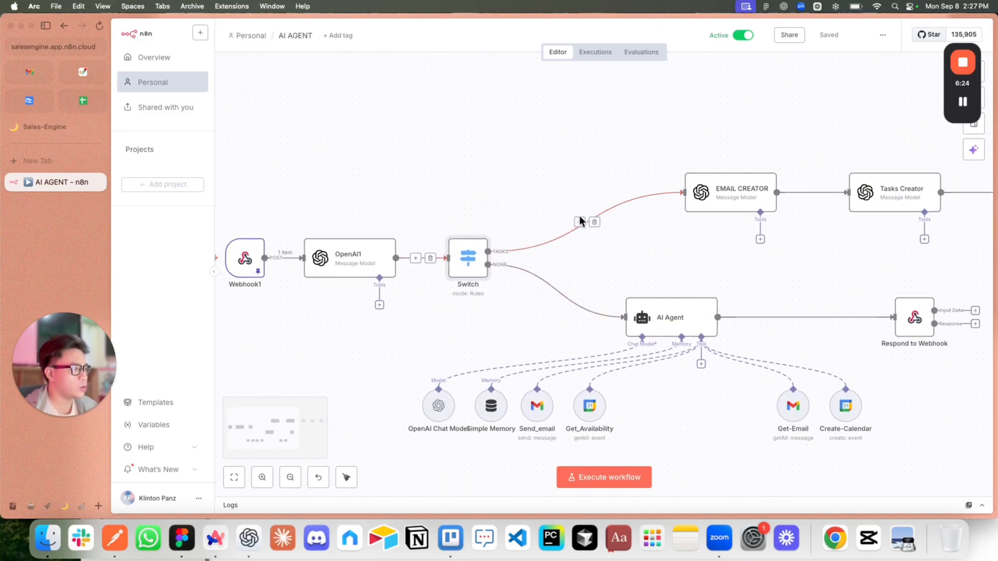
{"action": "left_click_drag", "start_coordinate": [634, 251], "coordinate": [572, 222]}
{"action": "left_click_drag", "start_coordinate": [431, 264], "coordinate": [428, 243]}
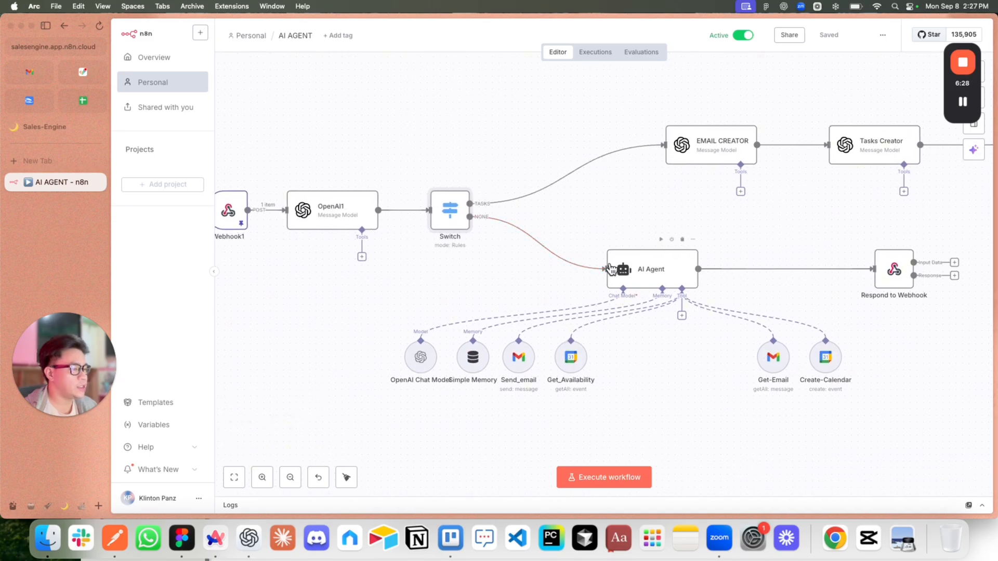
Look over the AI Agent branch with its chat model, memory, and Gmail and Google Calendar tools.
{"action": "scroll", "coordinate": [662, 329], "scroll_direction": "right", "scroll_amount": 3}
{"action": "scroll", "coordinate": [662, 329], "scroll_direction": "down", "scroll_amount": 1}
{"action": "scroll", "coordinate": [424, 296], "scroll_direction": "left", "scroll_amount": 4}
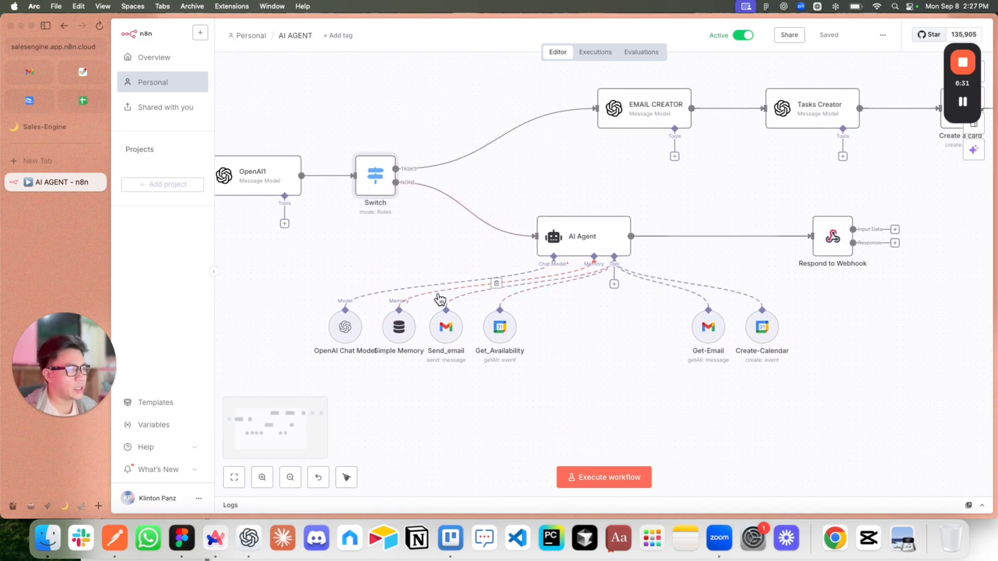
{"action": "scroll", "coordinate": [468, 253], "scroll_direction": "left", "scroll_amount": 3}
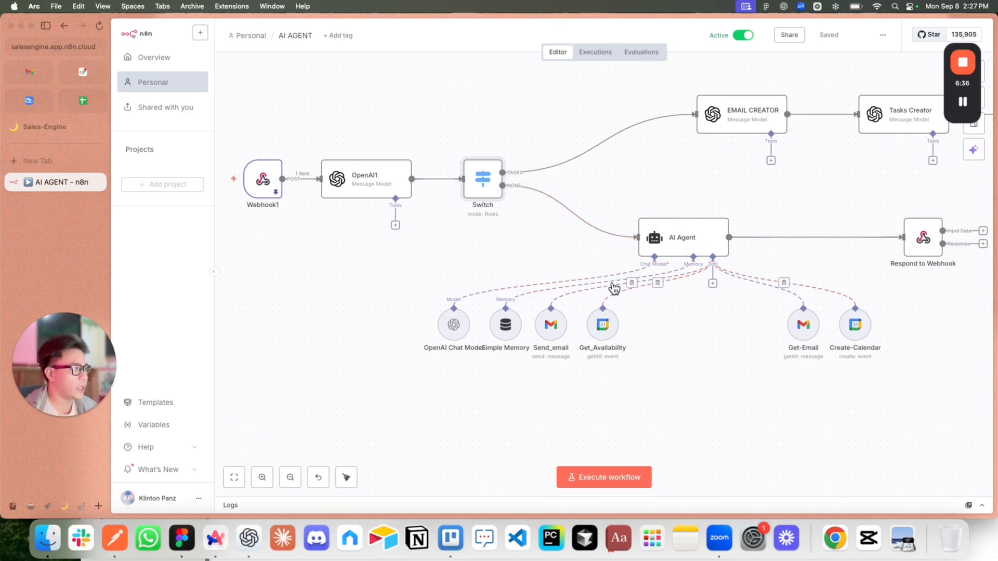
{"action": "left_click_drag", "start_coordinate": [753, 165], "coordinate": [742, 218]}
{"action": "left_click_drag", "start_coordinate": [594, 227], "coordinate": [563, 237]}
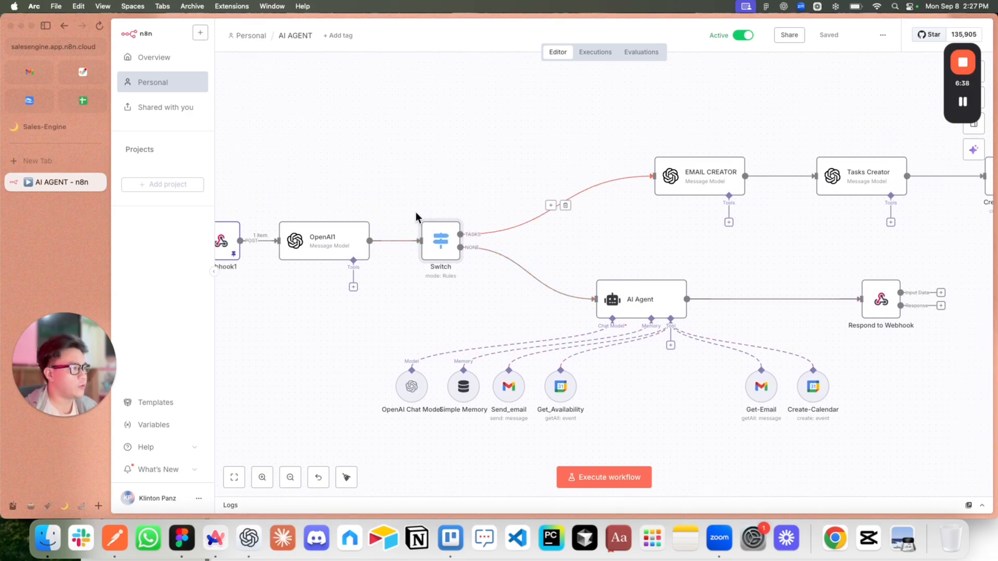
Trace the TASKS branch from EMAIL CREATOR through Tasks Creator, Create a card and Gmail to Respond to Webhook1.
{"action": "scroll", "coordinate": [479, 175], "scroll_direction": "right", "scroll_amount": 6}
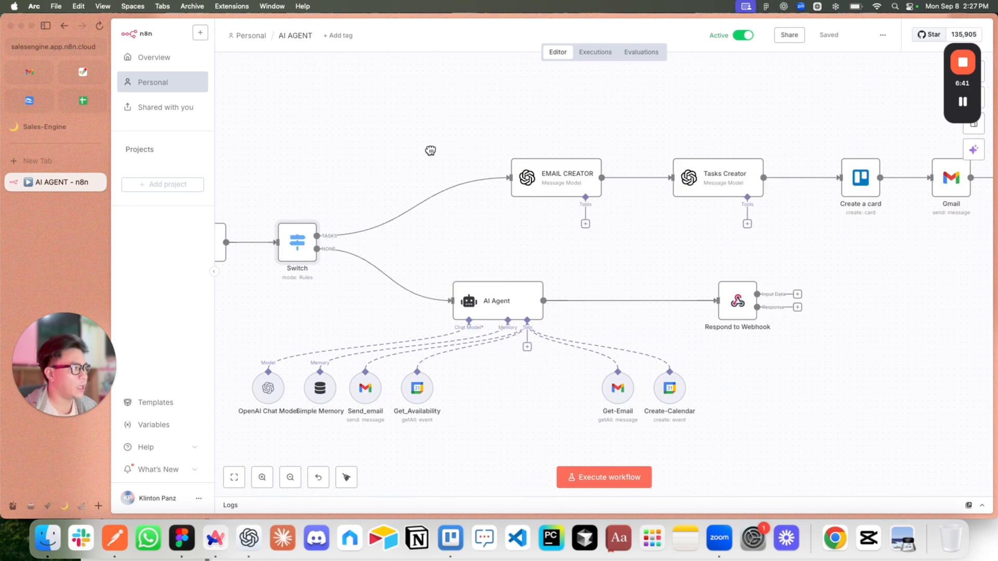
{"action": "left_click_drag", "start_coordinate": [447, 151], "coordinate": [467, 177]}
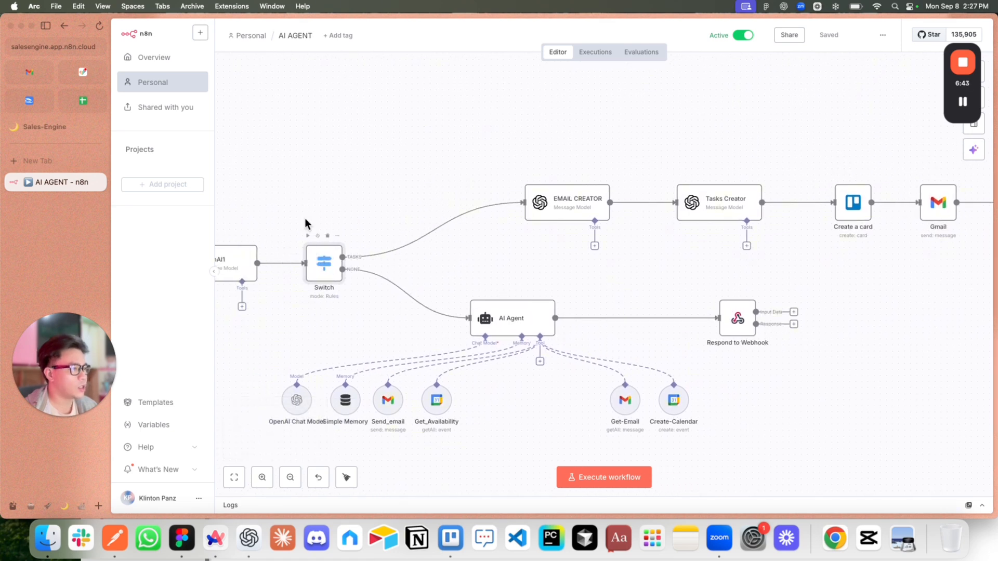
{"action": "left_click_drag", "start_coordinate": [379, 207], "coordinate": [398, 204]}
{"action": "scroll", "coordinate": [788, 194], "scroll_direction": "right", "scroll_amount": 8}
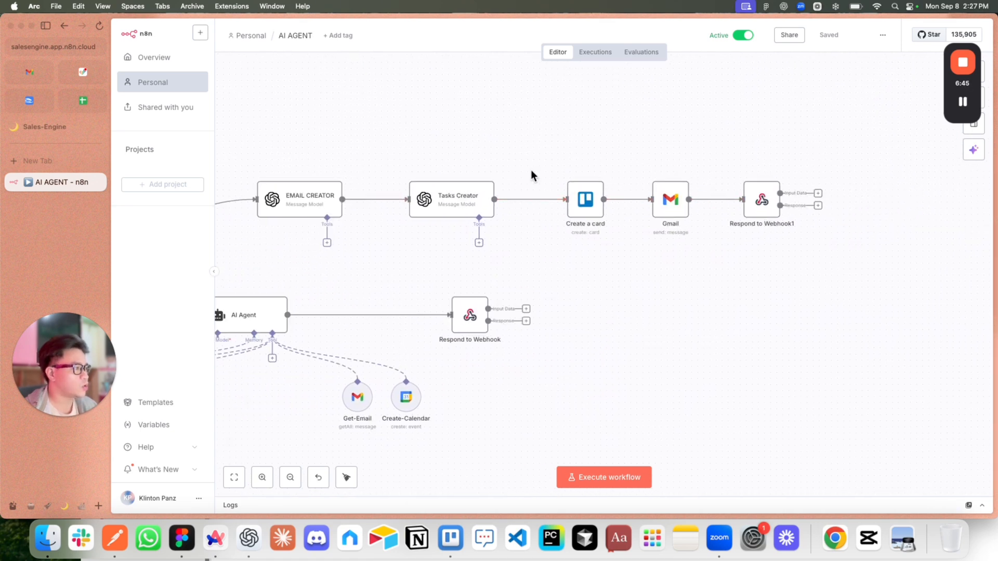
{"action": "scroll", "coordinate": [470, 139], "scroll_direction": "left", "scroll_amount": 1}
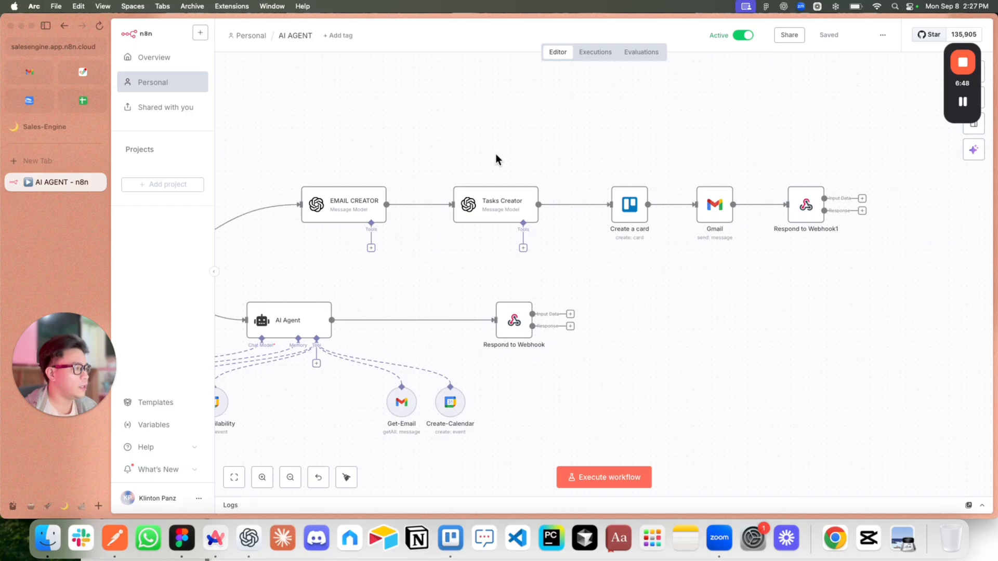
{"action": "scroll", "coordinate": [511, 155], "scroll_direction": "right", "scroll_amount": 1}
{"action": "scroll", "coordinate": [425, 142], "scroll_direction": "left", "scroll_amount": 5}
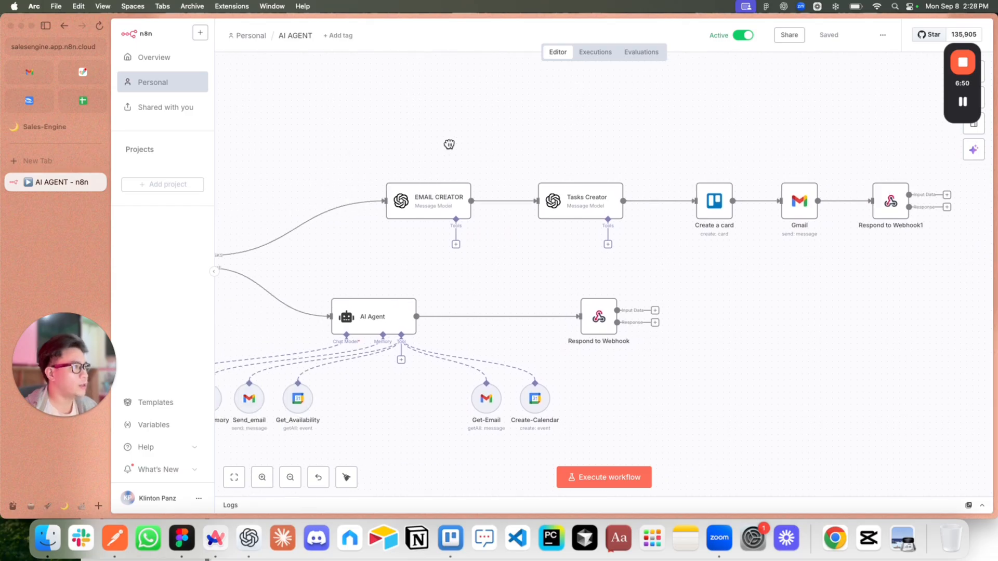
Open the workflow's execution history, display the Sep 8, 14:23:10 run, and examine the path it took.
{"action": "left_click", "coordinate": [602, 58]}
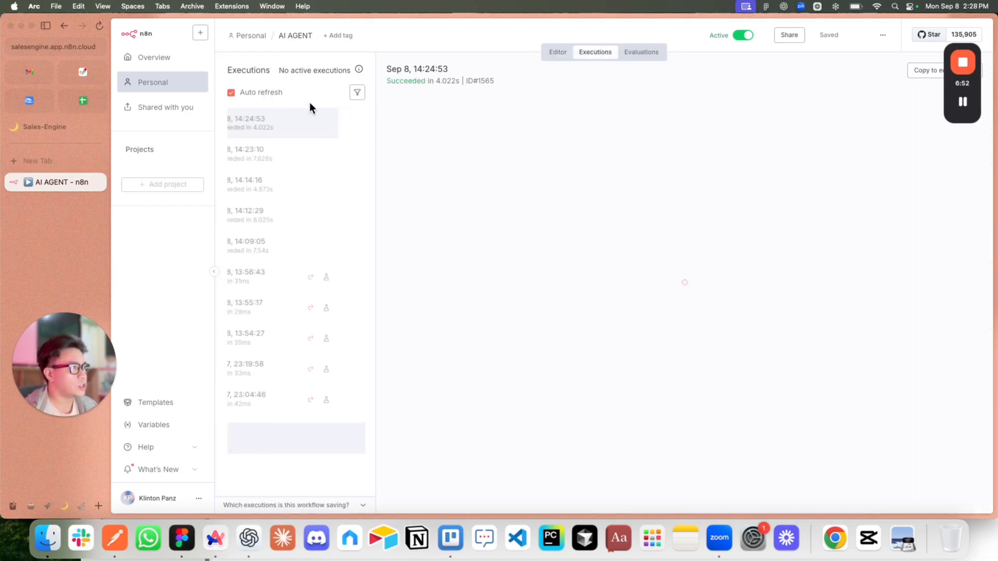
{"action": "left_click", "coordinate": [303, 164]}
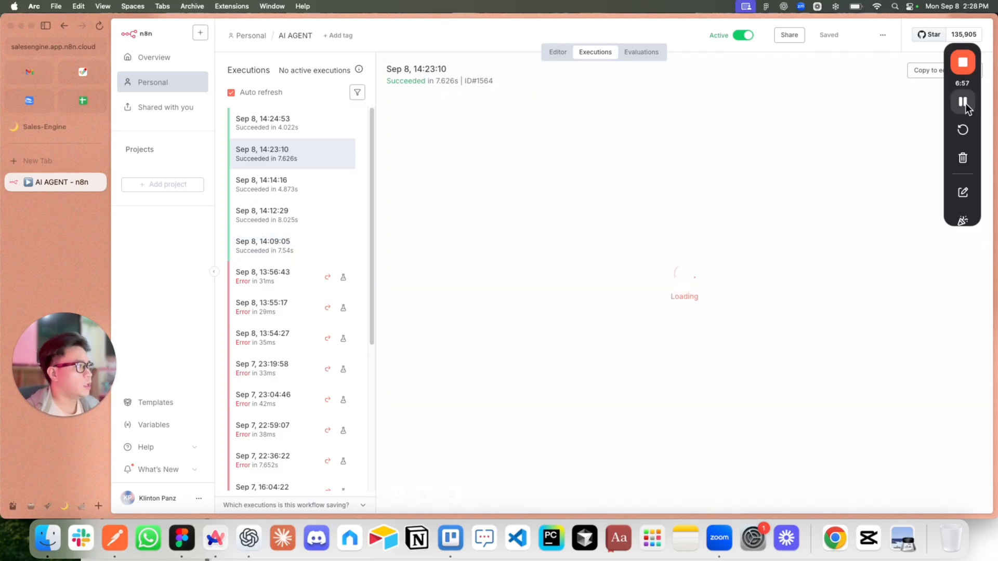
{"action": "left_click_drag", "start_coordinate": [621, 133], "coordinate": [555, 203]}
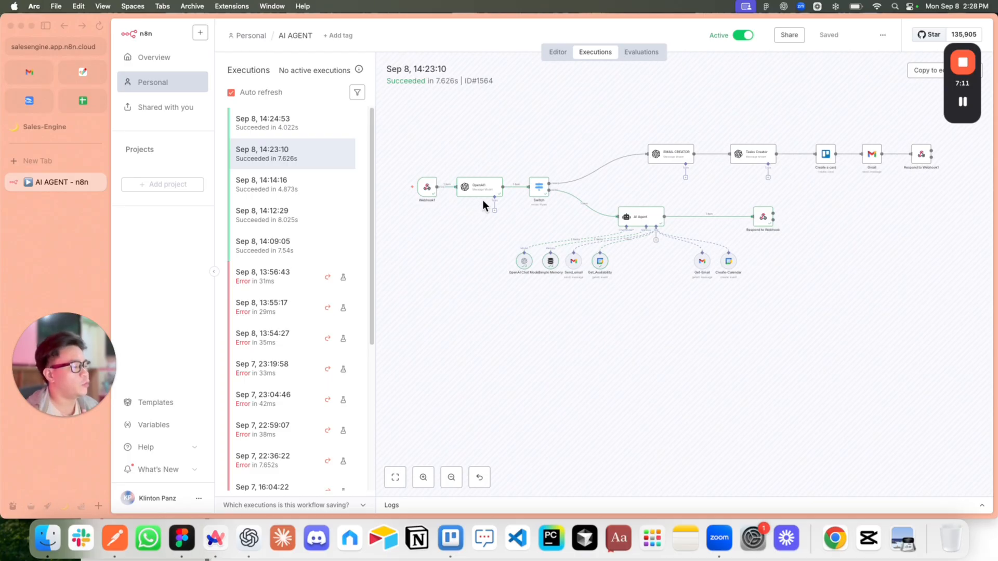
{"action": "scroll", "coordinate": [522, 219], "scroll_direction": "left", "scroll_amount": 2}
{"action": "scroll", "coordinate": [472, 224], "scroll_direction": "up", "scroll_amount": 5}
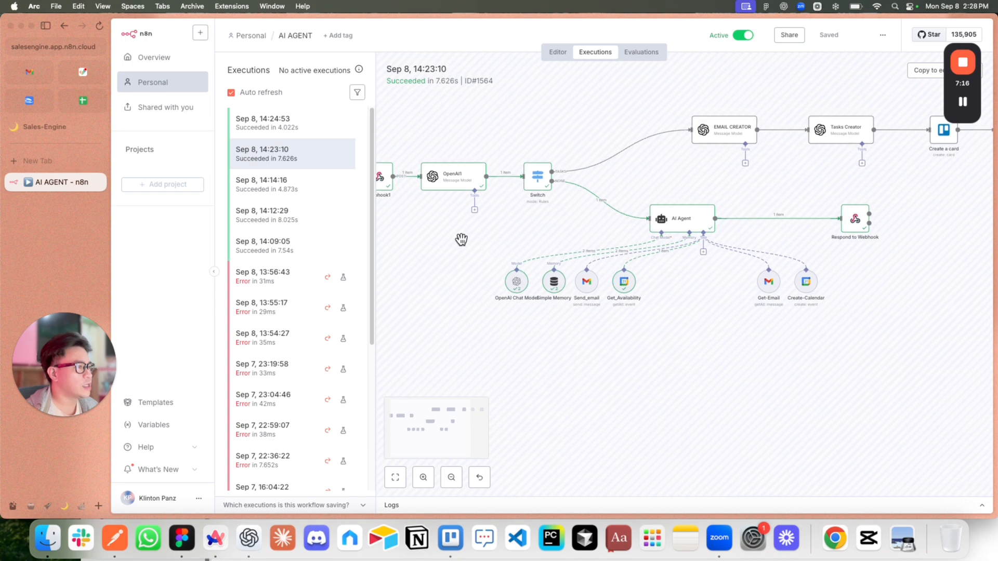
Open the Webhook1 node of this execution, read the message in its output body, and close the node.
{"action": "scroll", "coordinate": [473, 240], "scroll_direction": "left", "scroll_amount": 3}
{"action": "double_click", "coordinate": [419, 189]}
{"action": "scroll", "coordinate": [570, 368], "scroll_direction": "down", "scroll_amount": 3}
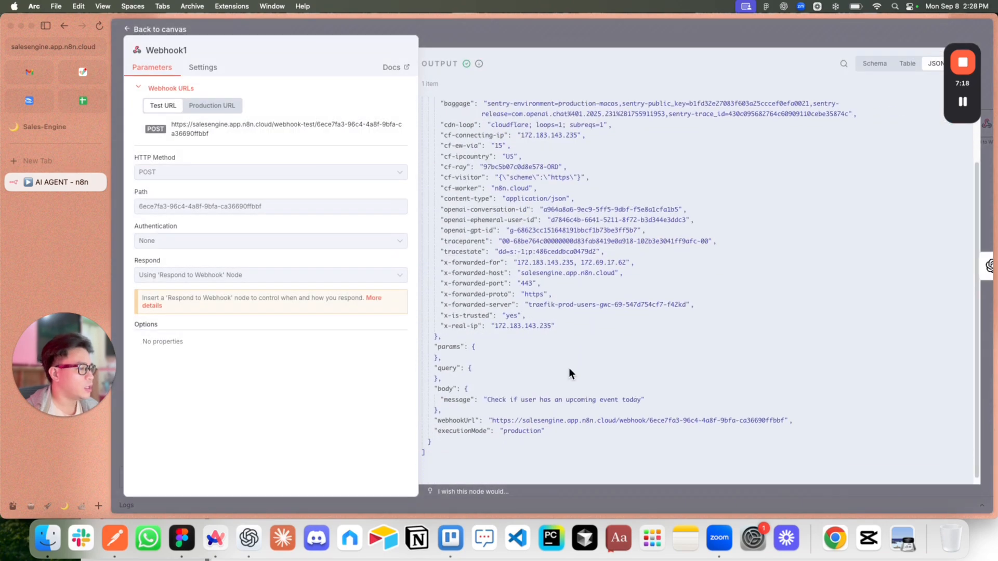
{"action": "scroll", "coordinate": [514, 388], "scroll_direction": "up", "scroll_amount": 2}
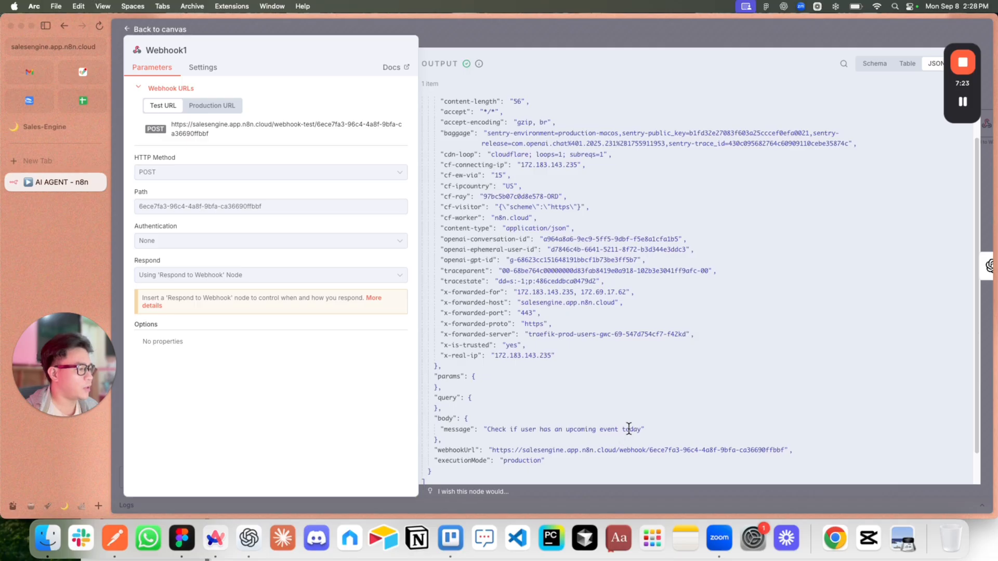
{"action": "key", "text": "Escape"}
Open the OpenAI1 node of this execution to check its result and return to the canvas.
{"action": "scroll", "coordinate": [467, 238], "scroll_direction": "up", "scroll_amount": 3}
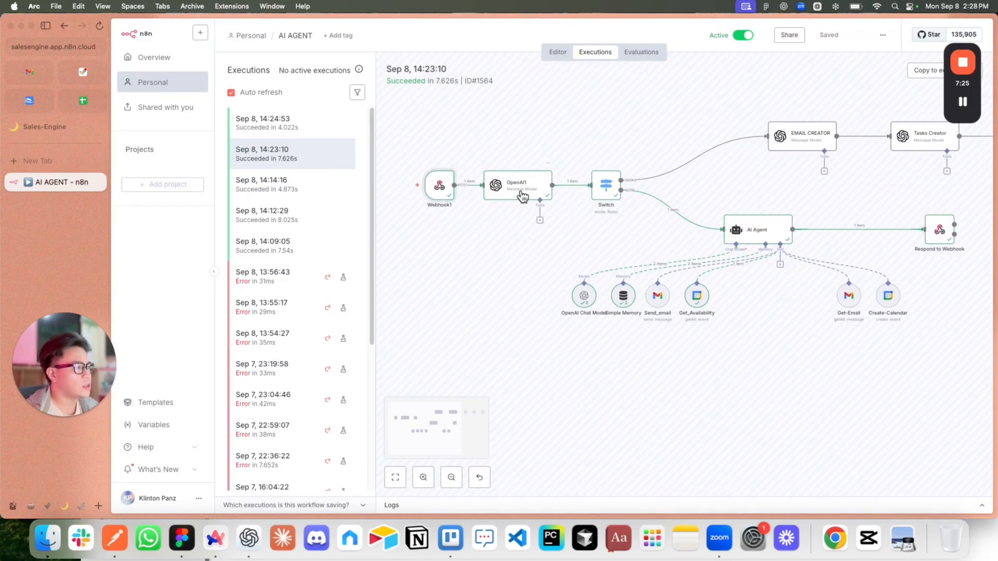
{"action": "double_click", "coordinate": [519, 193]}
{"action": "key", "text": "Escape"}
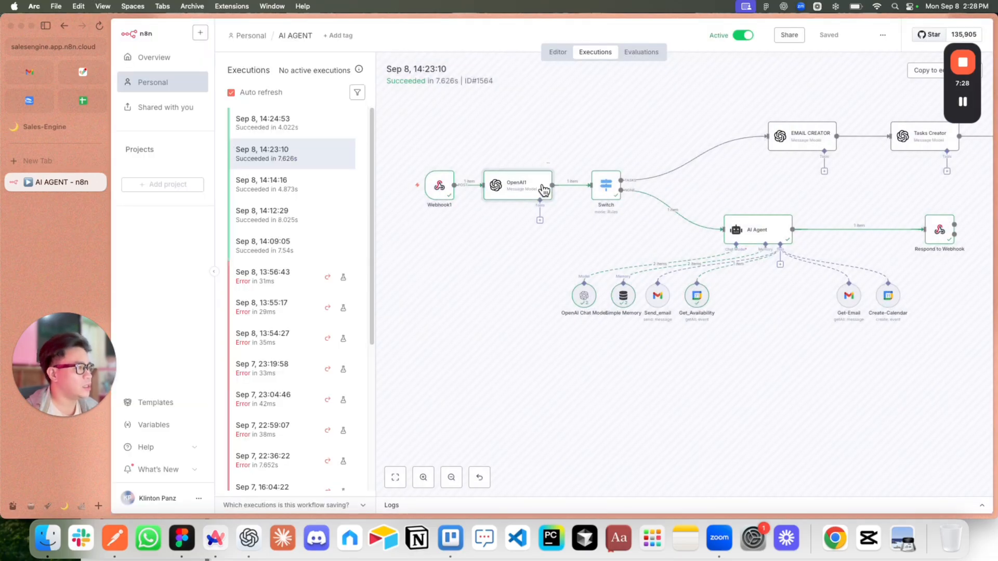
Open the executed AI Agent node, read its full prompt with the tool rules, and return to the execution view.
{"action": "scroll", "coordinate": [629, 214], "scroll_direction": "right", "scroll_amount": 5}
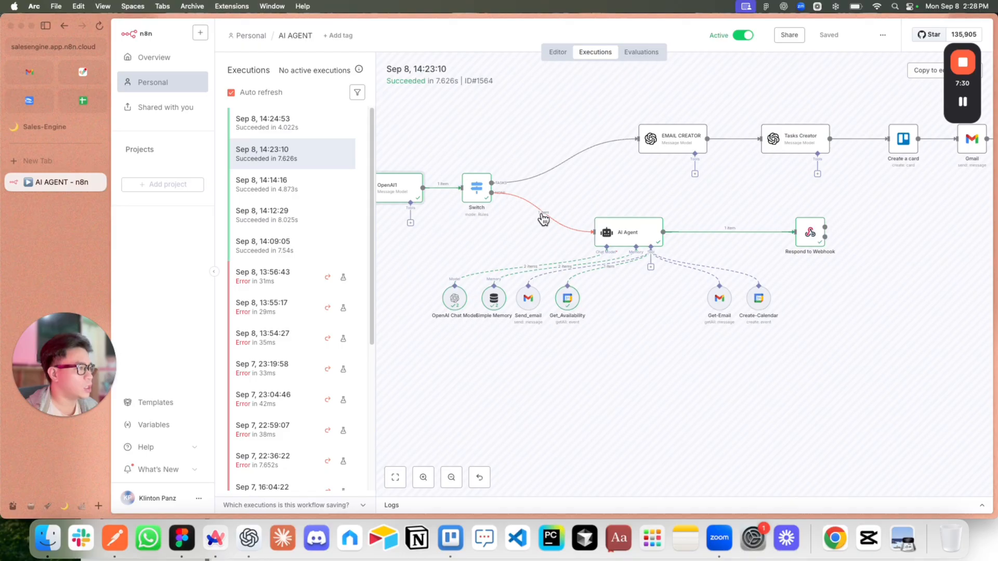
{"action": "scroll", "coordinate": [535, 215], "scroll_direction": "right", "scroll_amount": 2}
{"action": "double_click", "coordinate": [569, 227]}
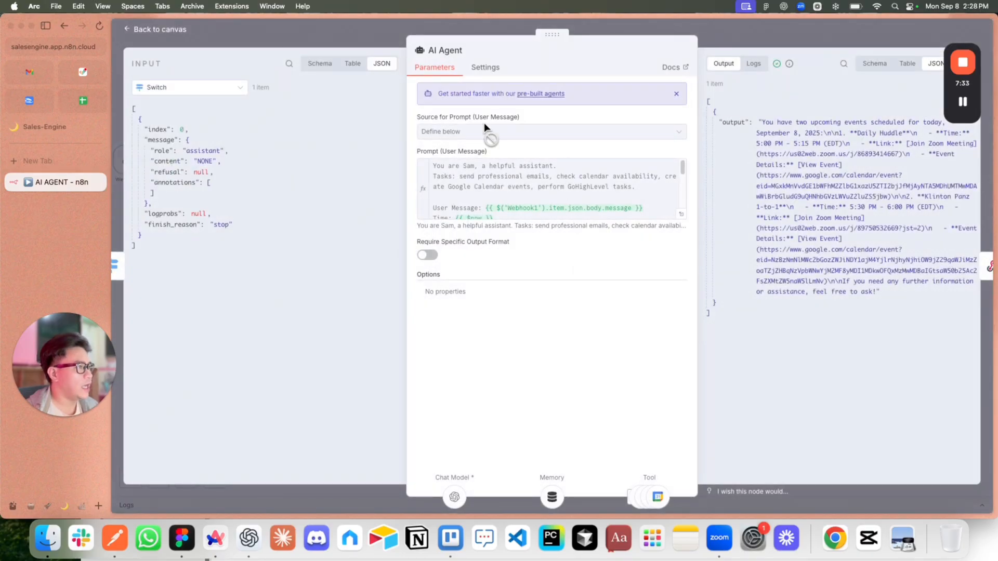
{"action": "left_click", "coordinate": [681, 215]}
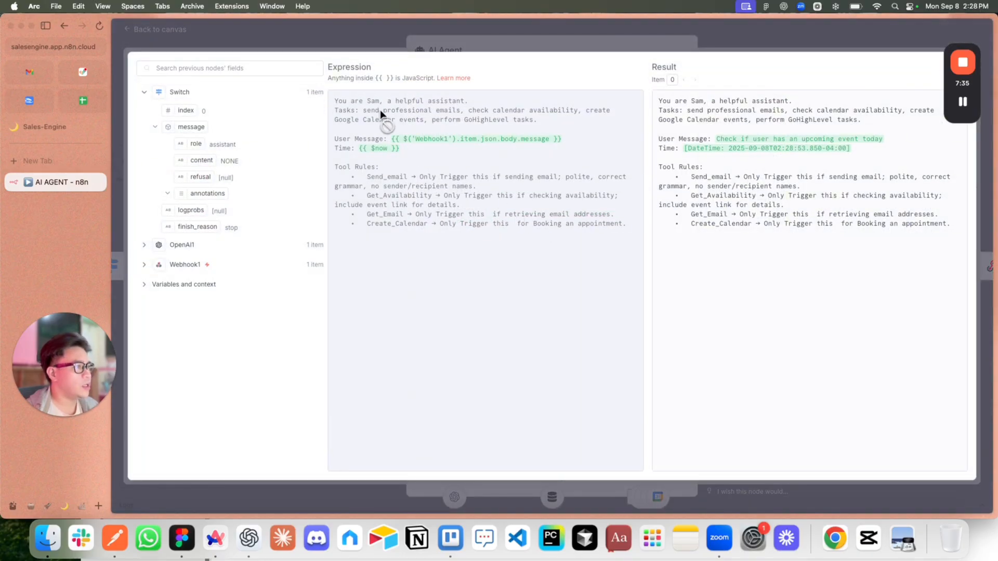
{"action": "key", "text": "Escape"}
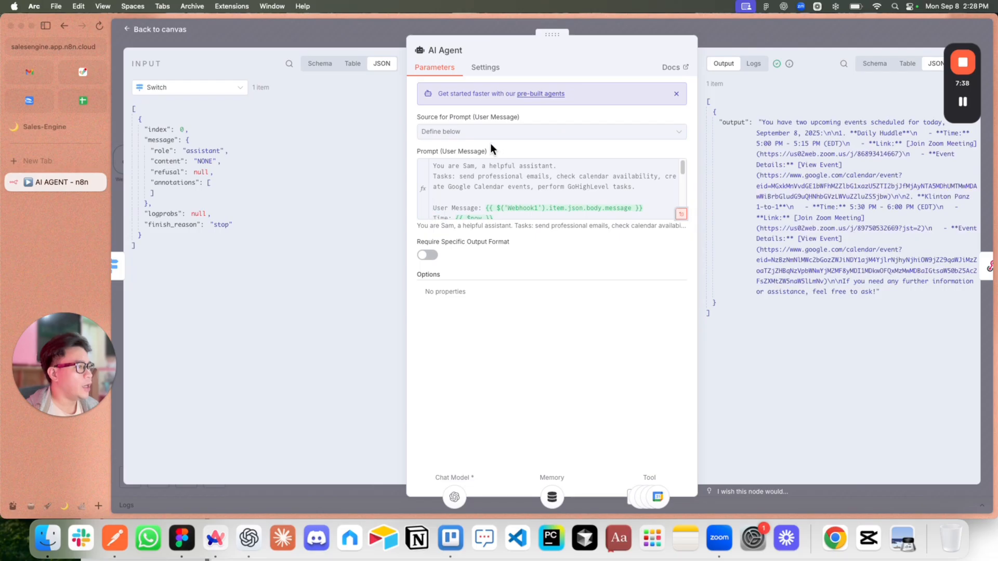
{"action": "left_click", "coordinate": [609, 27]}
Examine which models, memory and tools the AI Agent used in this run and its link to Respond to Webhook.
{"action": "left_click_drag", "start_coordinate": [443, 215], "coordinate": [517, 199]}
{"action": "mouse_move", "coordinate": [577, 231]}
{"action": "left_mouse_down"}
{"action": "mouse_move", "coordinate": [496, 225]}
{"action": "mouse_move", "coordinate": [595, 230]}
{"action": "left_mouse_up"}
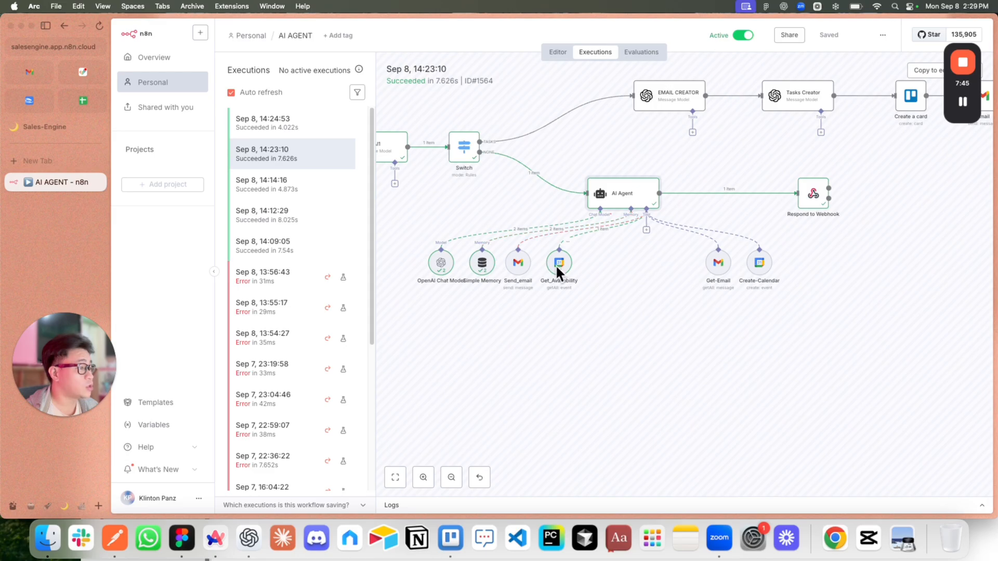
{"action": "left_click_drag", "start_coordinate": [643, 208], "coordinate": [654, 209]}
{"action": "left_click_drag", "start_coordinate": [636, 286], "coordinate": [597, 249]}
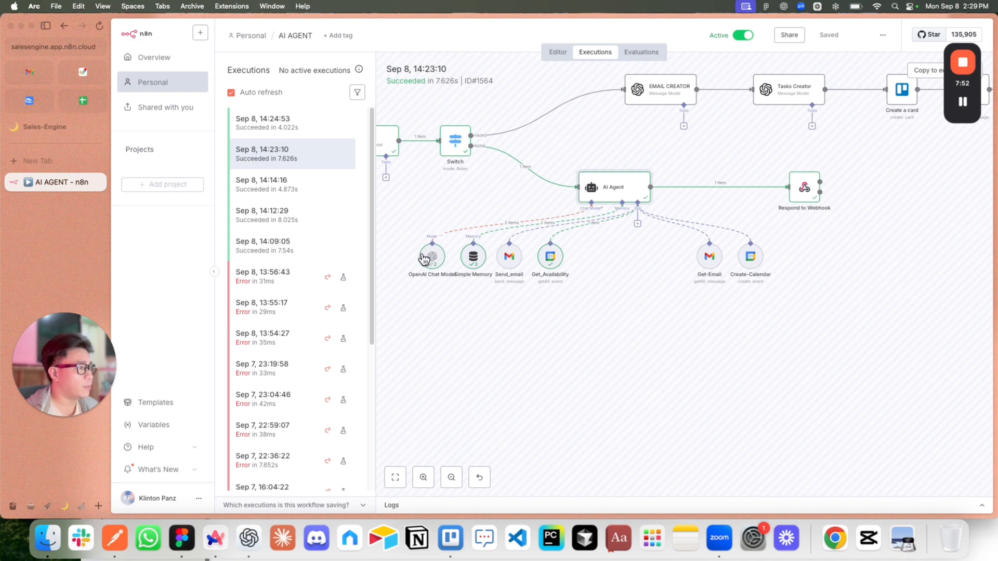
{"action": "left_click_drag", "start_coordinate": [593, 303], "coordinate": [580, 307]}
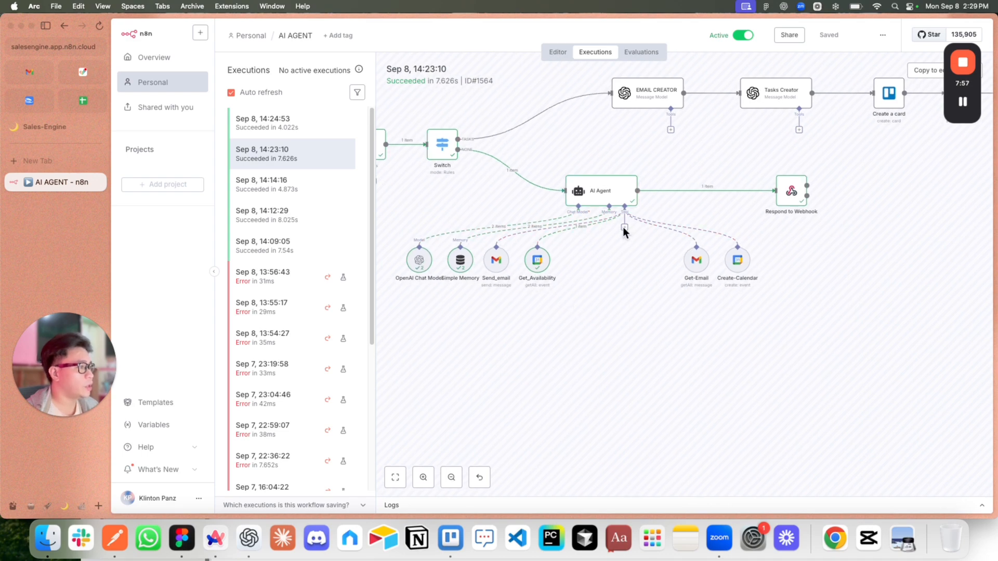
{"action": "scroll", "coordinate": [624, 227], "scroll_direction": "up", "scroll_amount": 6}
{"action": "scroll", "coordinate": [549, 243], "scroll_direction": "down", "scroll_amount": 1}
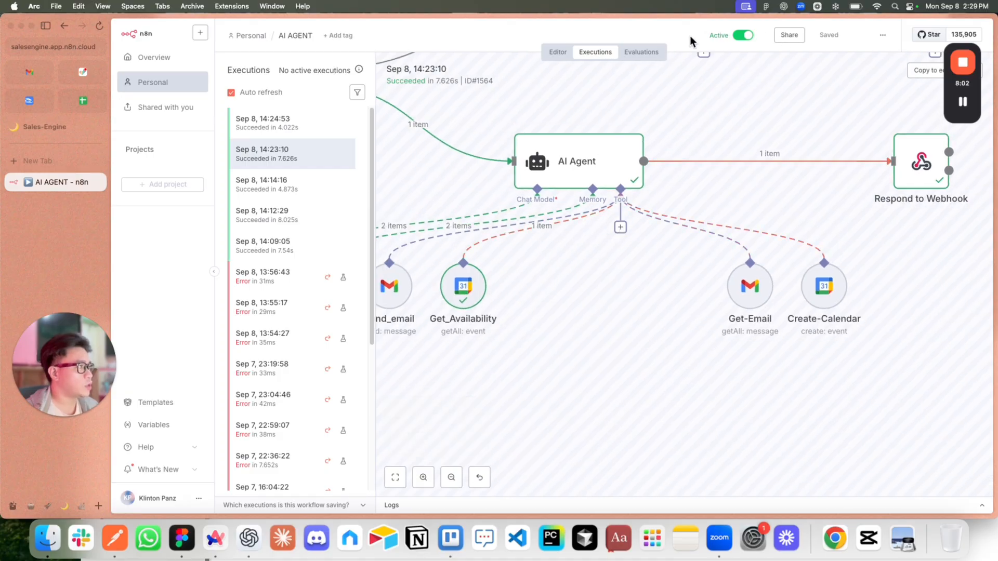
Return to the Personal workflows list and reopen the AI AGENT workflow in the editor.
{"action": "left_click", "coordinate": [251, 35]}
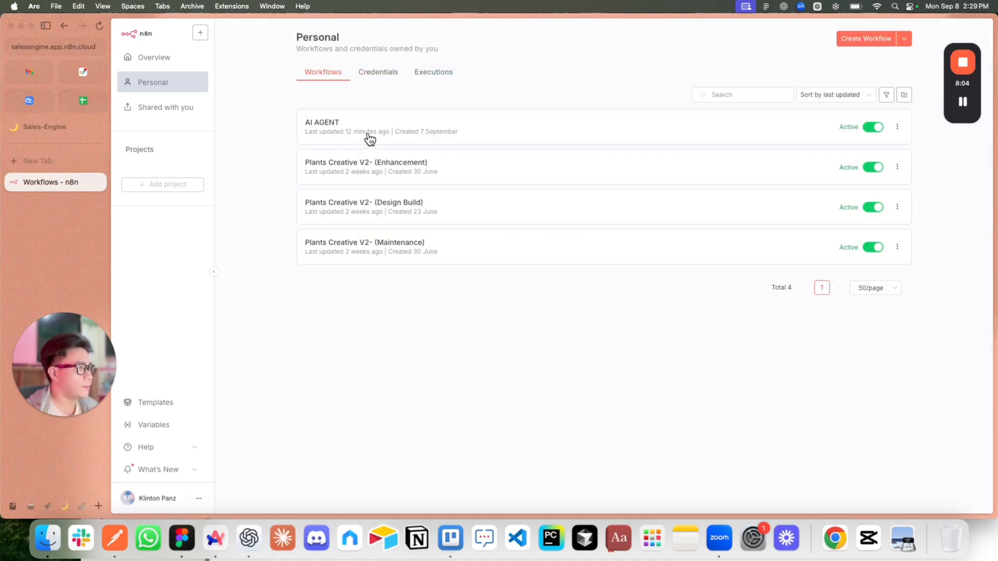
{"action": "left_click", "coordinate": [634, 135]}
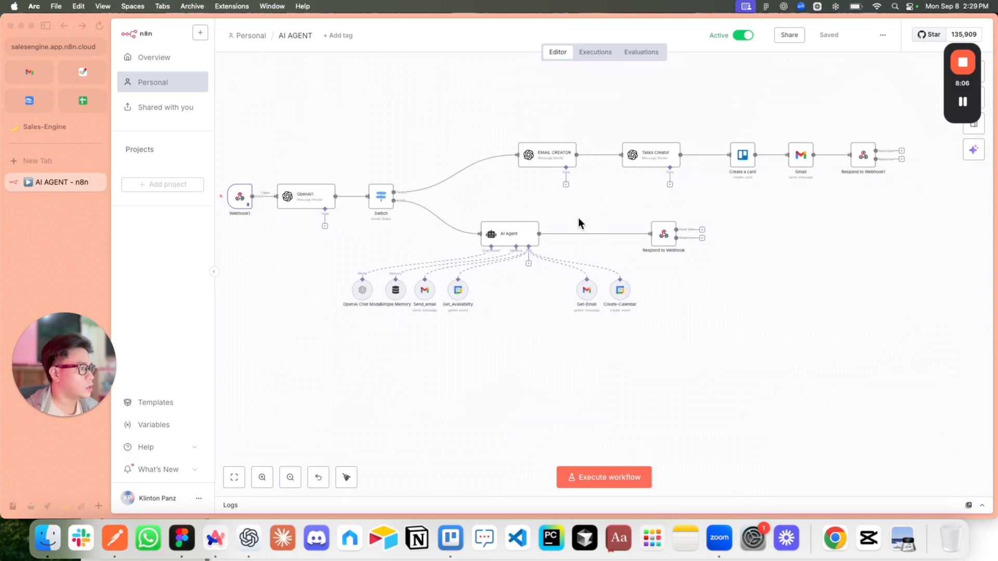
Add a Google Calendar tool for creating an event to the AI Agent and review its parameters.
{"action": "scroll", "coordinate": [528, 322], "scroll_direction": "down", "scroll_amount": 2}
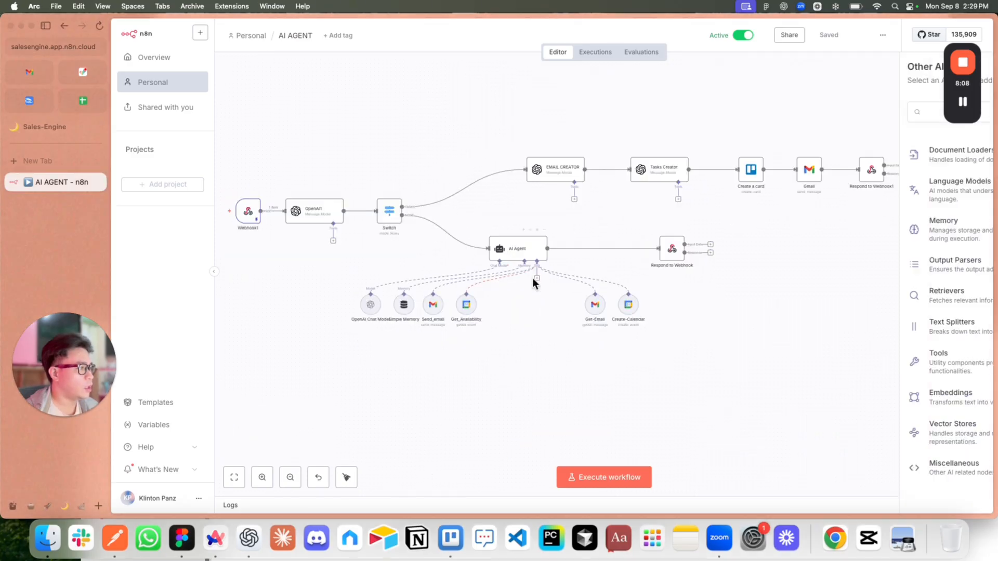
{"action": "left_click", "coordinate": [536, 278]}
{"action": "type", "text": "calendar"}
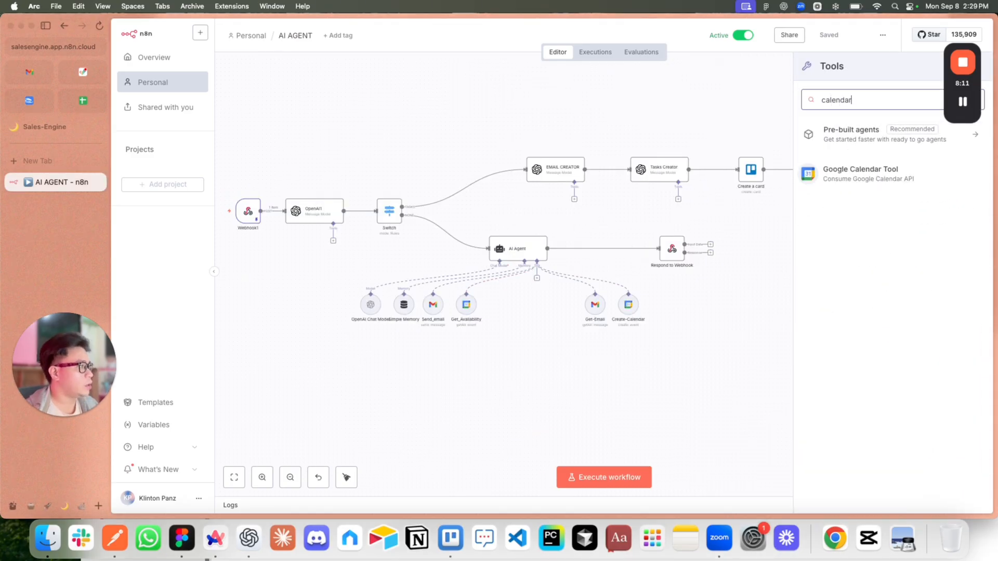
{"action": "left_click", "coordinate": [883, 178]}
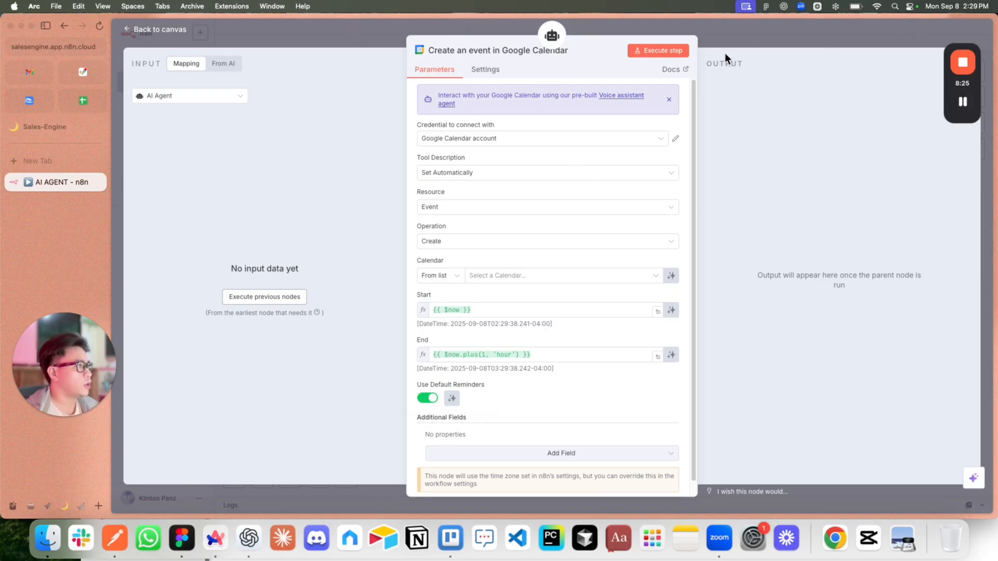
{"action": "scroll", "coordinate": [554, 326], "scroll_direction": "down", "scroll_amount": 1}
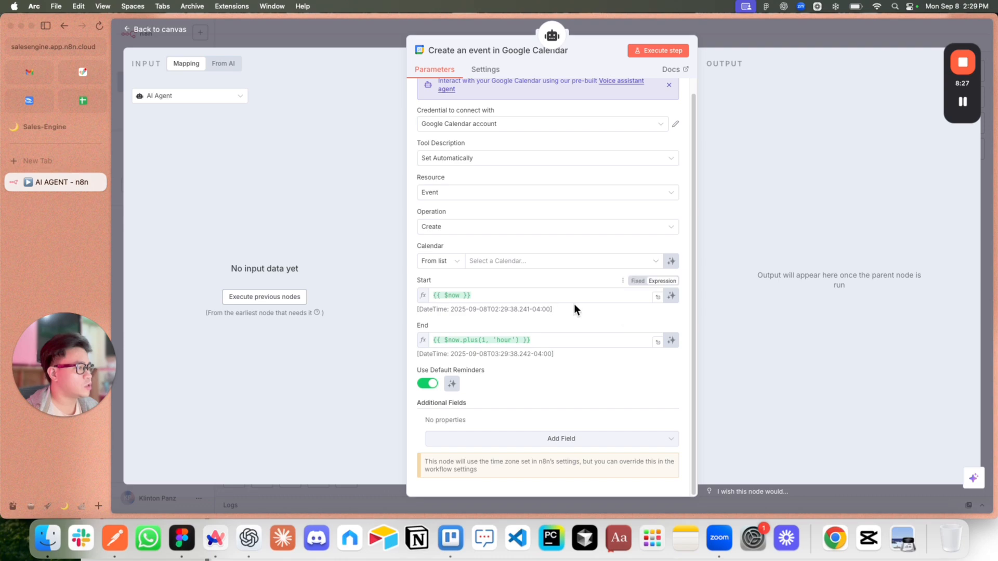
{"action": "left_click", "coordinate": [962, 105]}
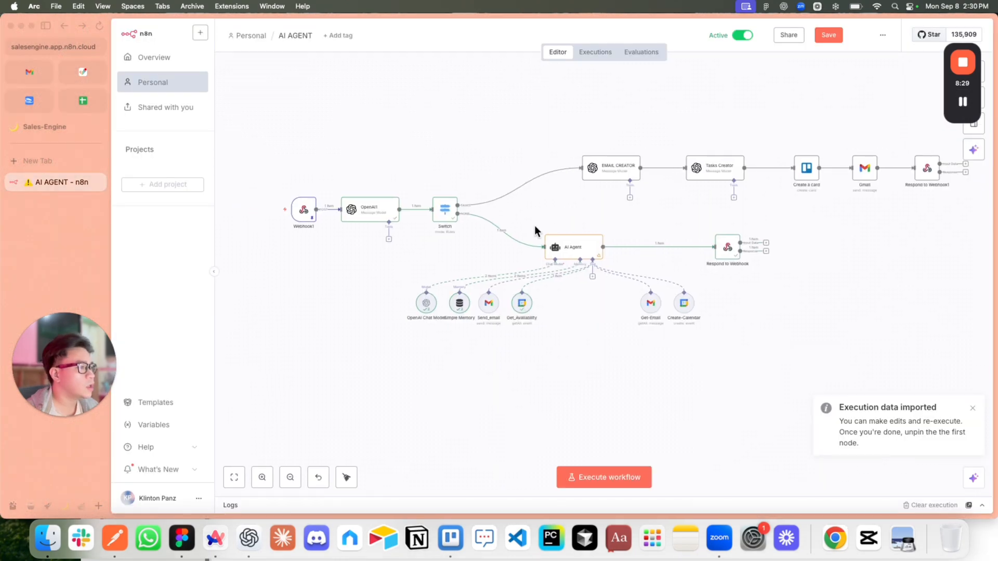
Open the executed Get_Availability tool, examine its parameters and the event description in its output, and return to the canvas.
{"action": "scroll", "coordinate": [431, 286], "scroll_direction": "up", "scroll_amount": 5}
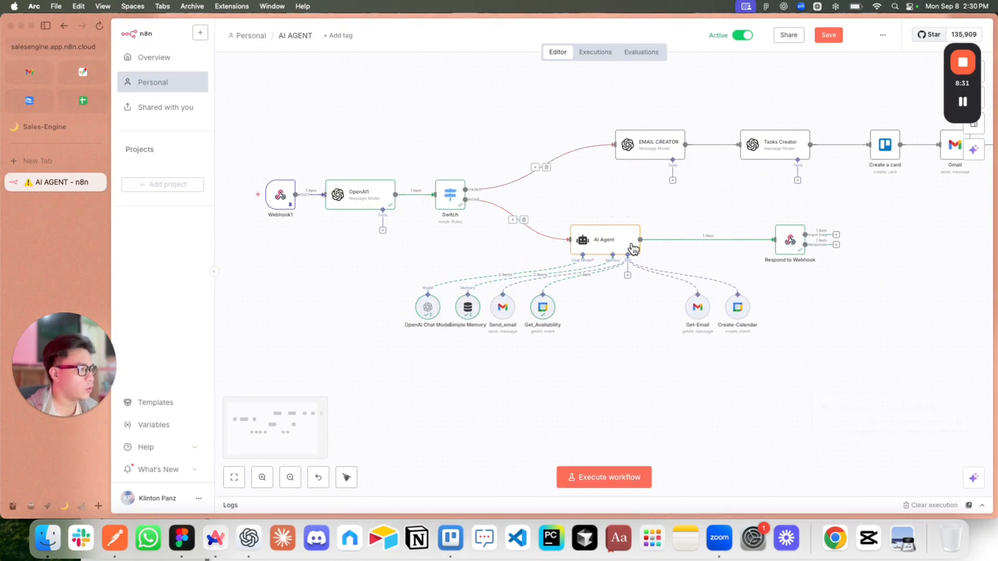
{"action": "scroll", "coordinate": [597, 235], "scroll_direction": "right", "scroll_amount": 2}
{"action": "double_click", "coordinate": [496, 273]}
{"action": "scroll", "coordinate": [725, 284], "scroll_direction": "down", "scroll_amount": 1}
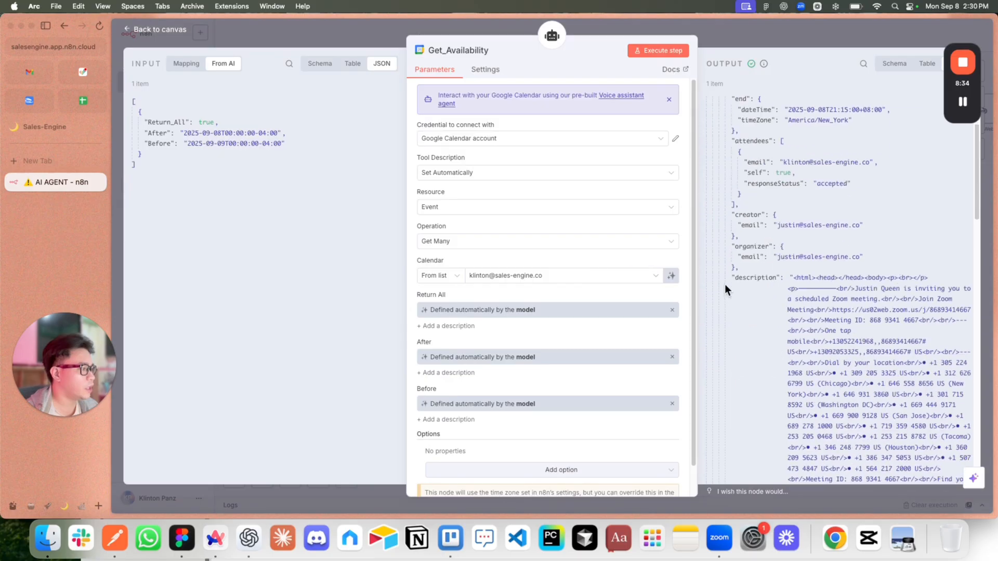
{"action": "scroll", "coordinate": [424, 280], "scroll_direction": "down", "scroll_amount": 1}
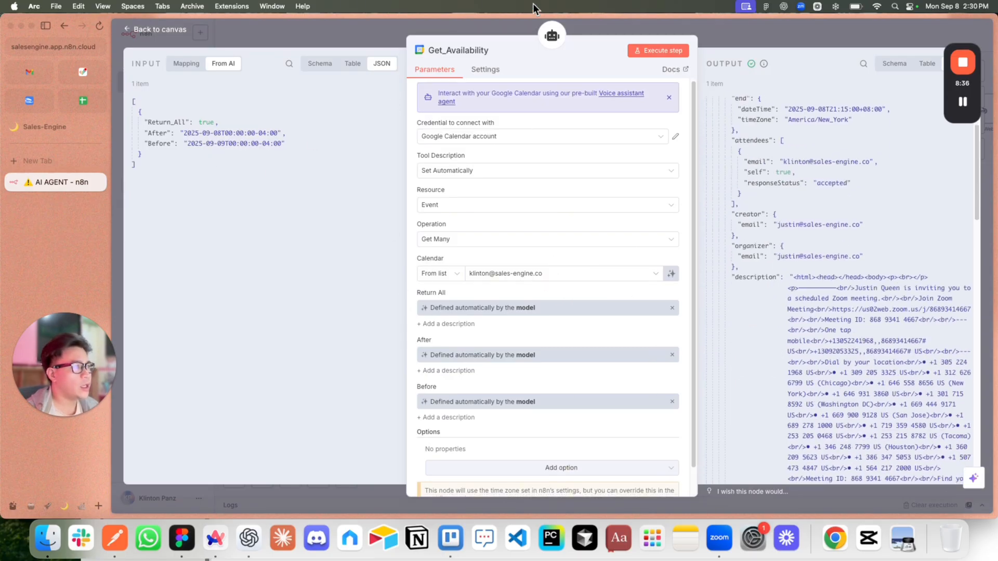
{"action": "scroll", "coordinate": [571, 156], "scroll_direction": "down", "scroll_amount": 1}
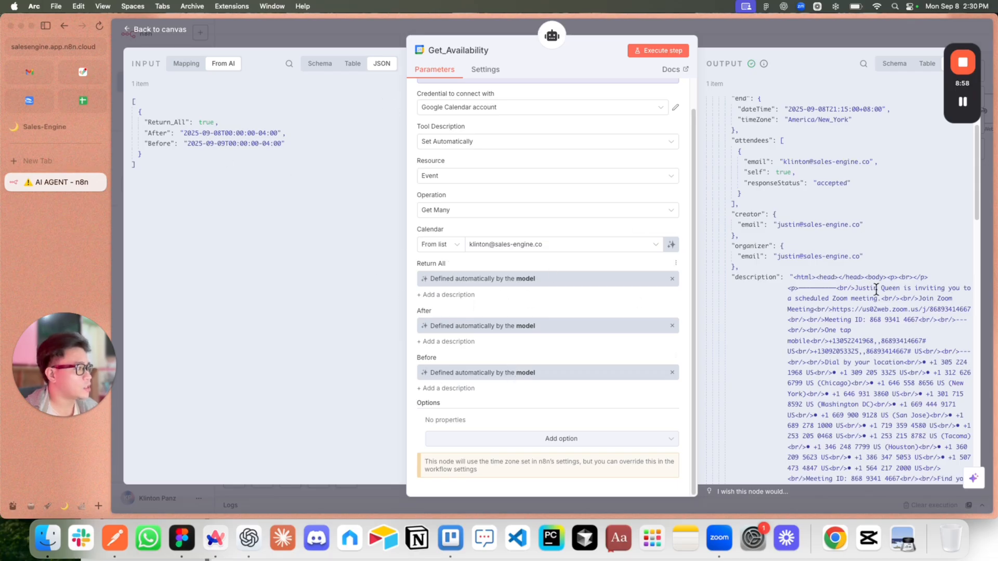
{"action": "scroll", "coordinate": [865, 289], "scroll_direction": "down", "scroll_amount": 3}
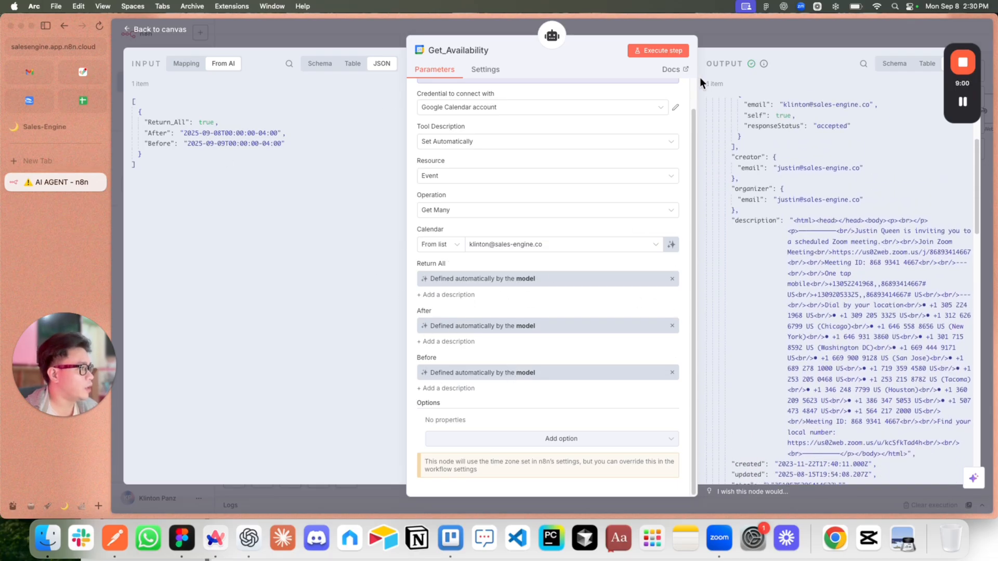
{"action": "scroll", "coordinate": [806, 283], "scroll_direction": "down", "scroll_amount": 2}
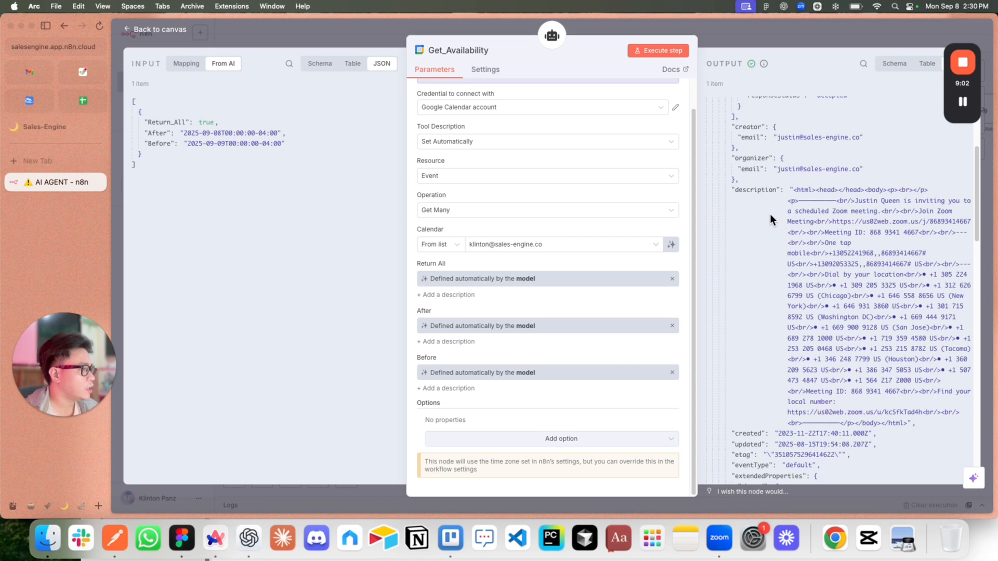
{"action": "left_click_drag", "start_coordinate": [794, 188], "coordinate": [915, 425]}
{"action": "left_click", "coordinate": [821, 296]}
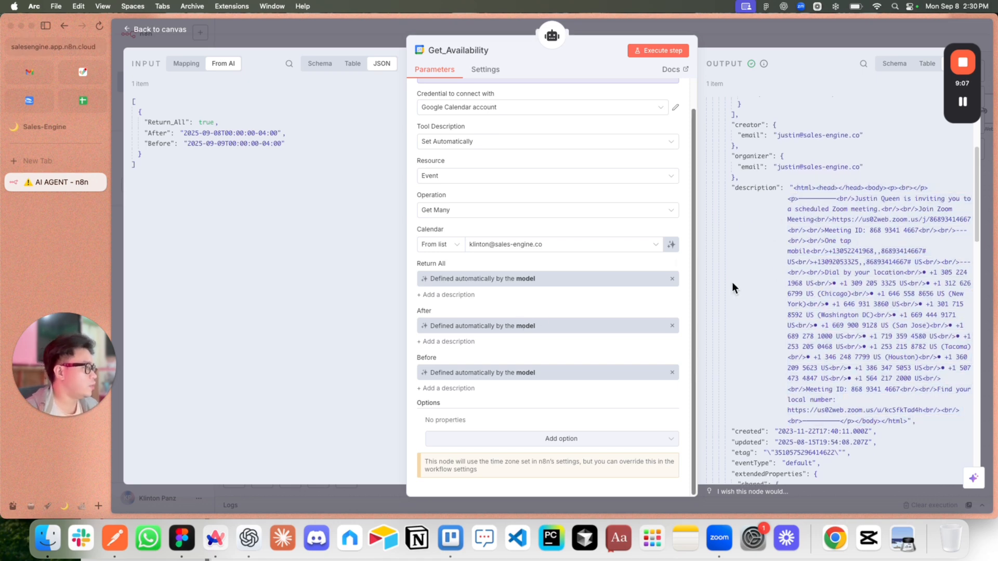
{"action": "key", "text": "Escape"}
Open the Respond to Webhook node, read the full output text it passes on, and return to the canvas.
{"action": "left_click_drag", "start_coordinate": [795, 264], "coordinate": [763, 276]}
{"action": "left_click_drag", "start_coordinate": [441, 274], "coordinate": [466, 293]}
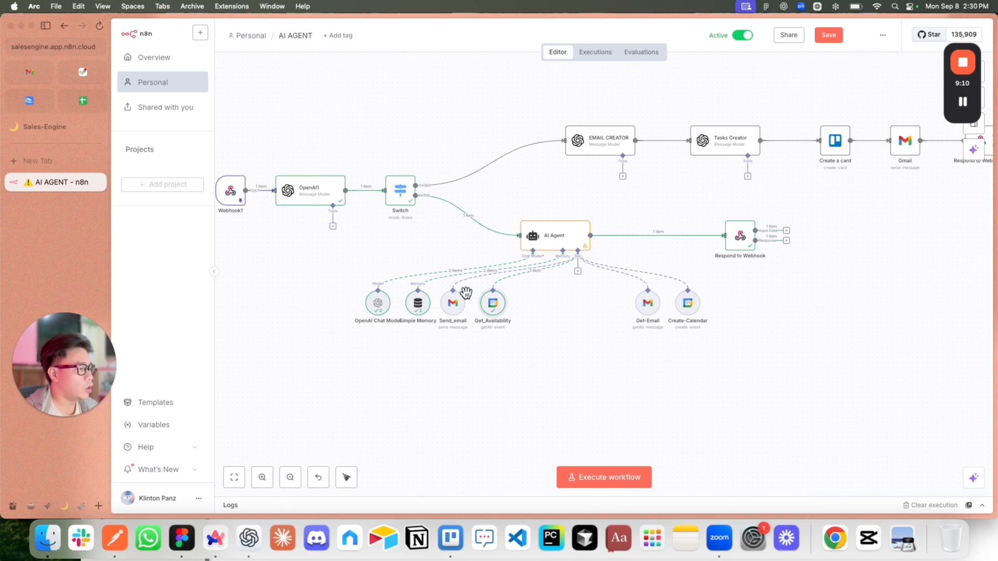
{"action": "scroll", "coordinate": [466, 293], "scroll_direction": "up", "scroll_amount": 1}
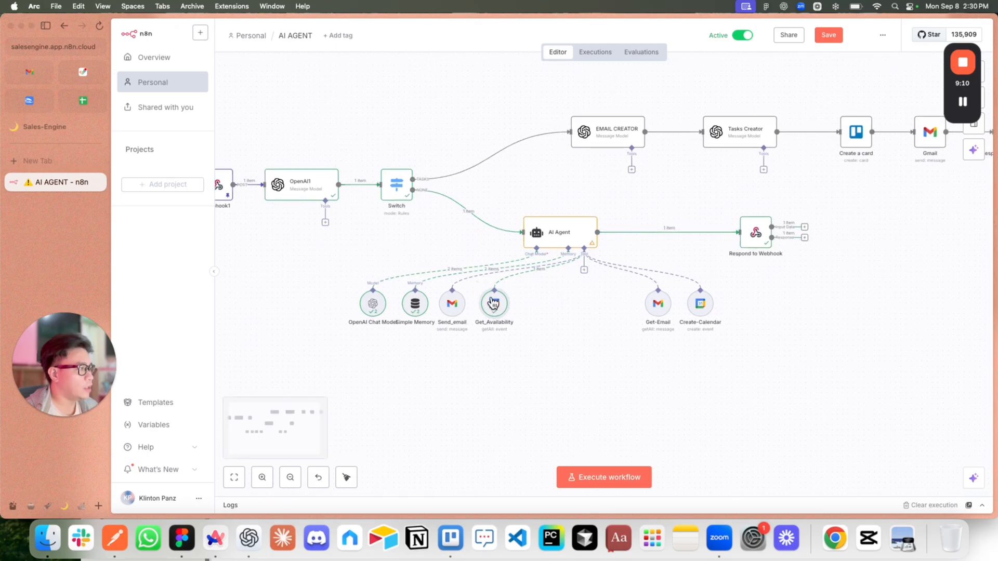
{"action": "double_click", "coordinate": [761, 238]}
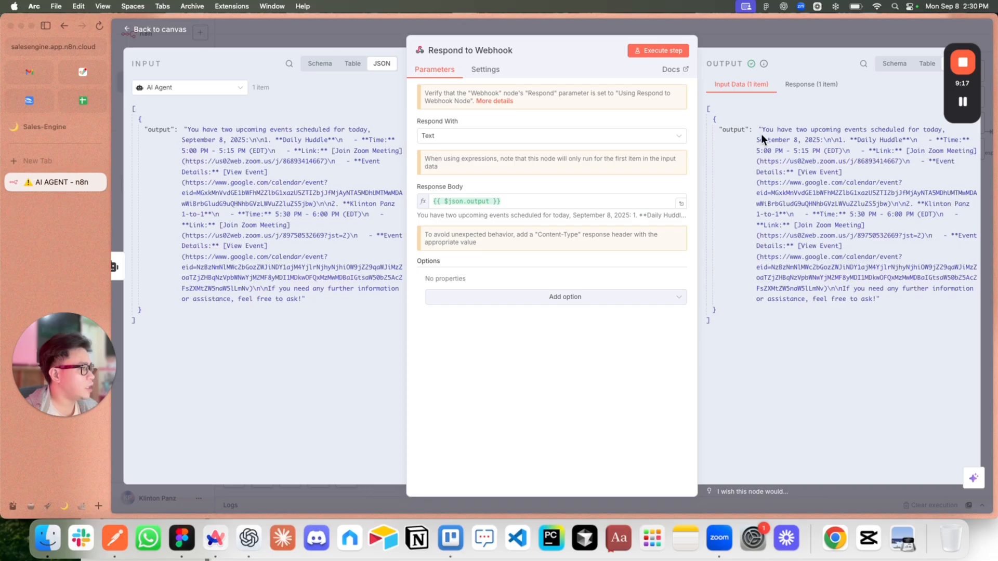
{"action": "left_click_drag", "start_coordinate": [764, 130], "coordinate": [881, 300]}
{"action": "key", "text": "Escape"}
Check the data of the Webhook1 node at the start of the workflow and return to the canvas.
{"action": "left_click_drag", "start_coordinate": [711, 205], "coordinate": [758, 220]}
{"action": "double_click", "coordinate": [302, 207]}
{"action": "scroll", "coordinate": [651, 245], "scroll_direction": "down", "scroll_amount": 5}
{"action": "key", "text": "Escape"}
Open the OpenAI1 node, view its Tag Analyzer prompt in the expanded editor, and return to the canvas.
{"action": "double_click", "coordinate": [364, 199]}
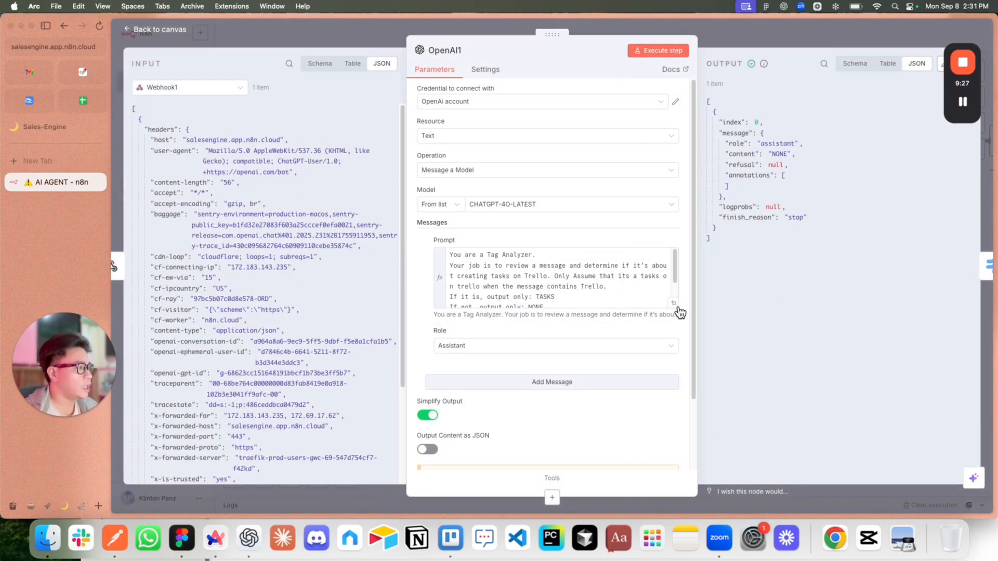
{"action": "left_click", "coordinate": [681, 304]}
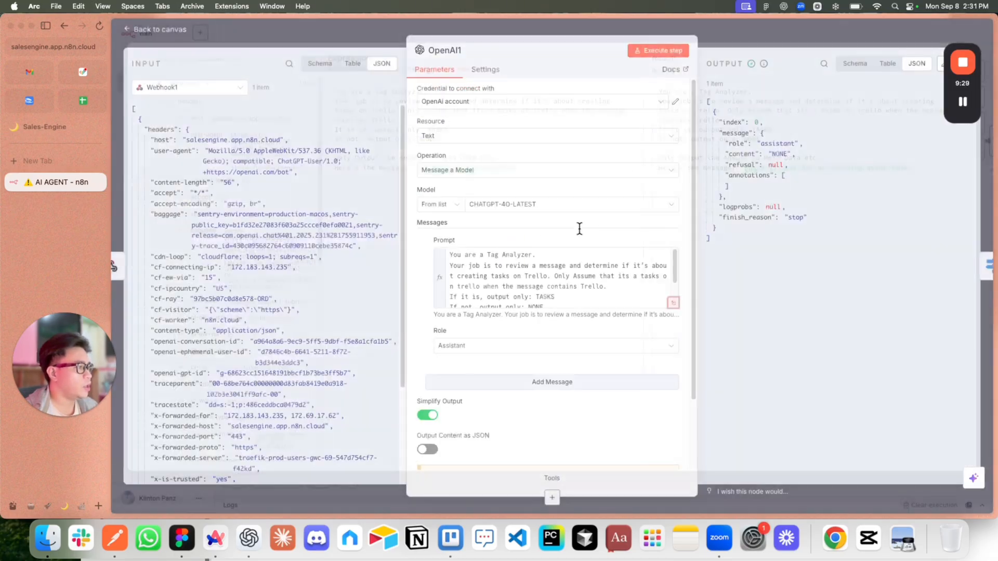
{"action": "key", "text": "Escape"}
{"action": "left_click", "coordinate": [730, 31]}
Revisit the Get_Availability tool and the response text in the Respond to Webhook node.
{"action": "scroll", "coordinate": [645, 244], "scroll_direction": "right", "scroll_amount": 2}
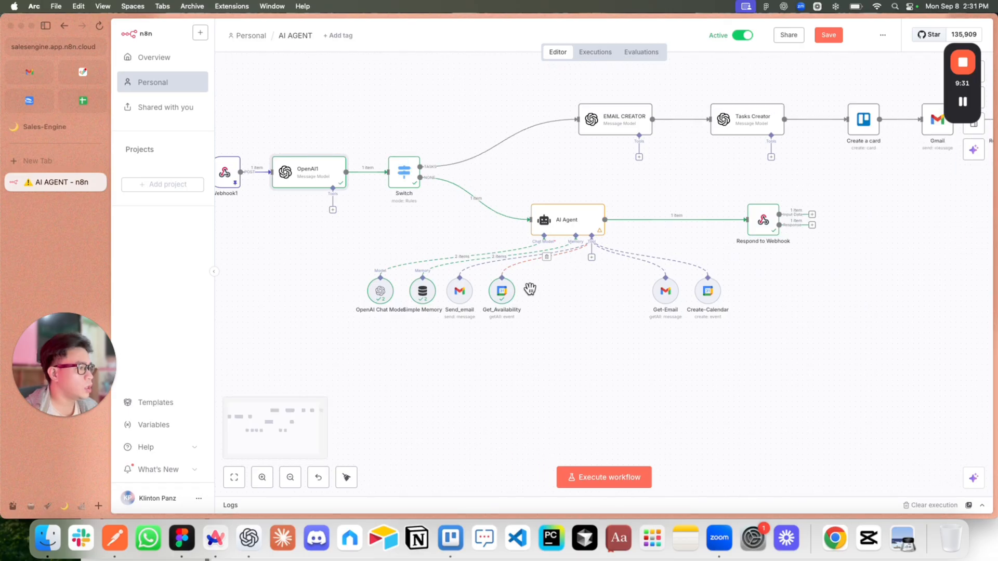
{"action": "double_click", "coordinate": [499, 298]}
{"action": "scroll", "coordinate": [592, 328], "scroll_direction": "down", "scroll_amount": 2}
{"action": "left_click", "coordinate": [752, 32]}
{"action": "scroll", "coordinate": [601, 173], "scroll_direction": "right", "scroll_amount": 2}
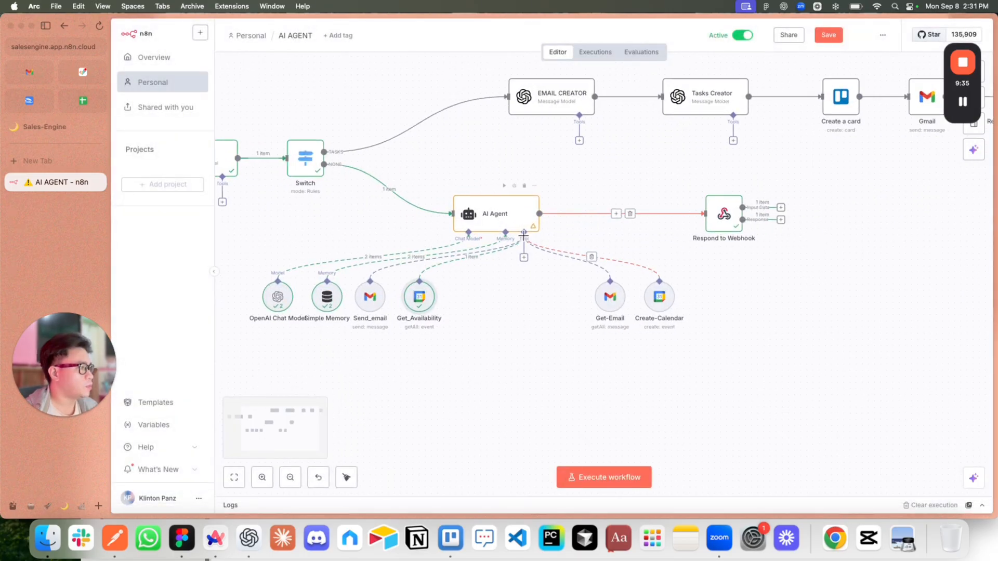
{"action": "double_click", "coordinate": [733, 227]}
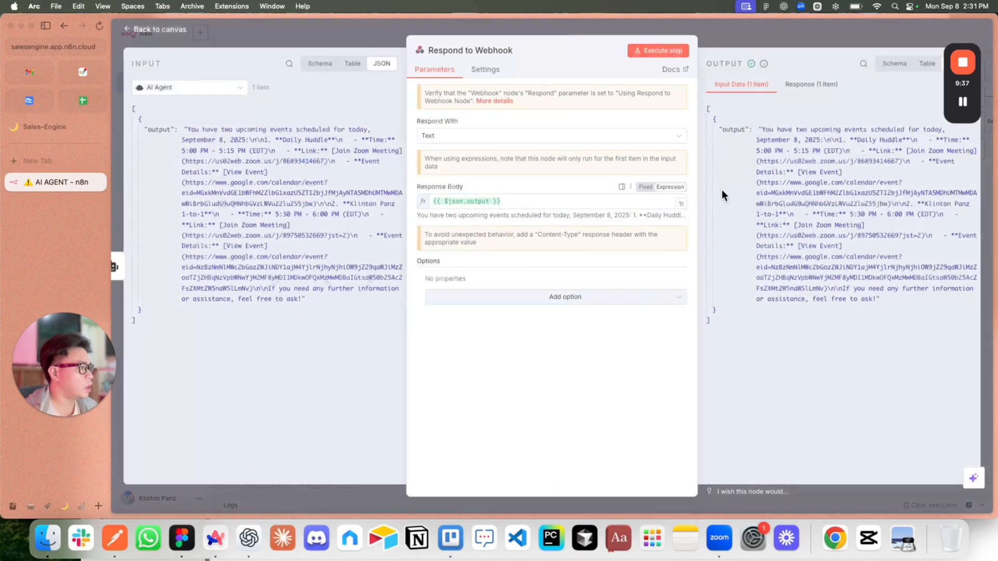
{"action": "left_click", "coordinate": [962, 102]}
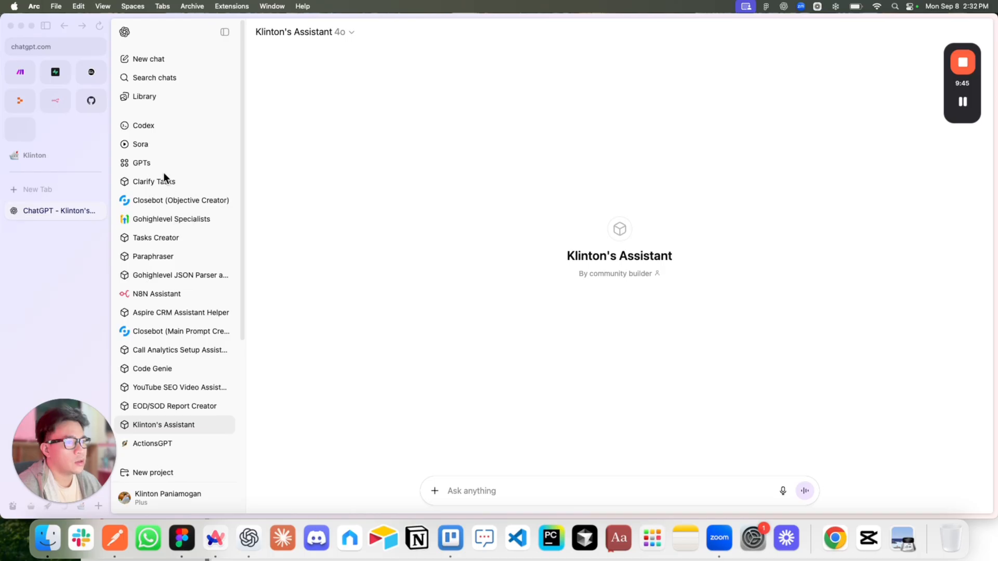
Go to My GPTs in ChatGPT and open the personal assistant GPT for editing.
{"action": "left_click", "coordinate": [131, 164]}
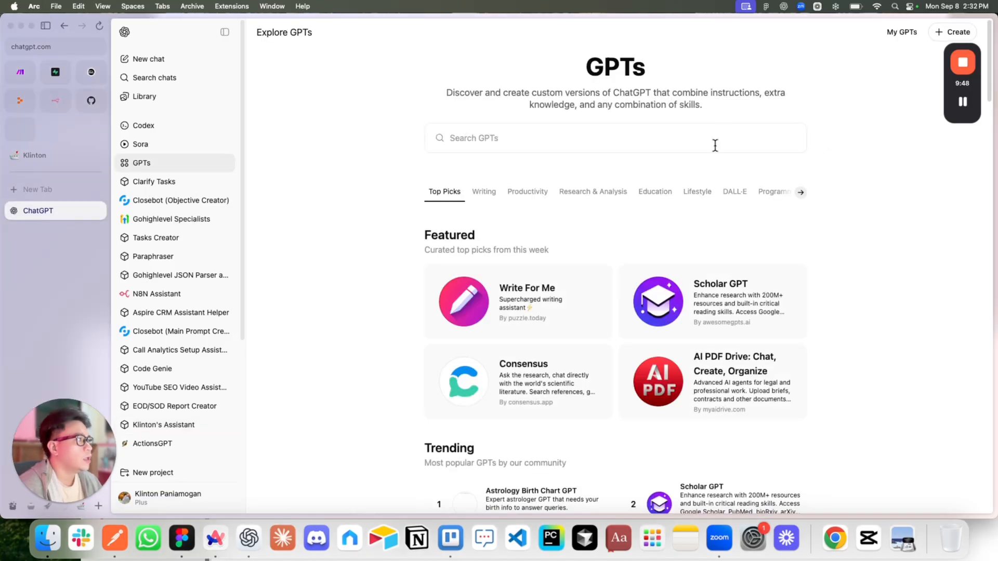
{"action": "left_click", "coordinate": [900, 36]}
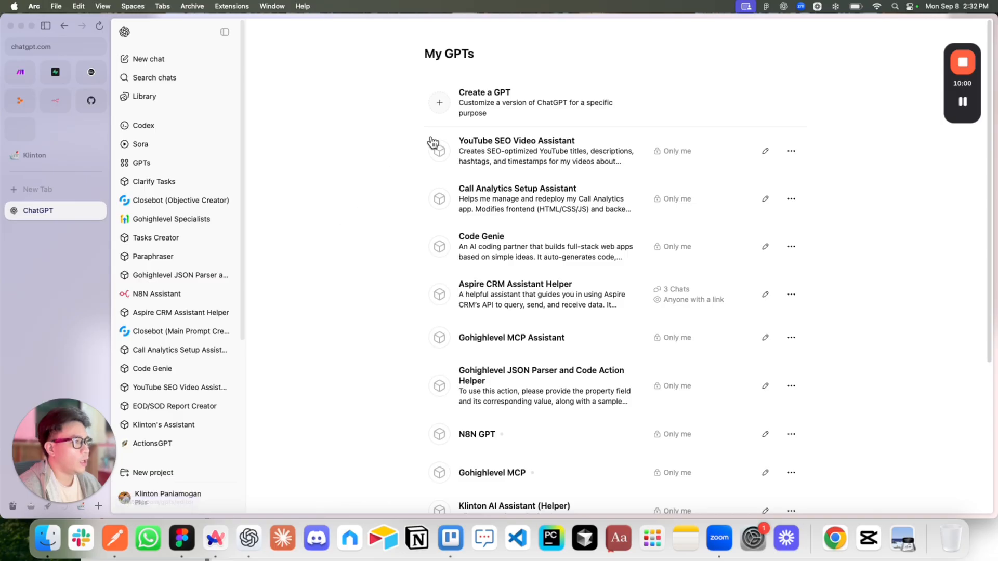
{"action": "scroll", "coordinate": [400, 156], "scroll_direction": "down", "scroll_amount": 5}
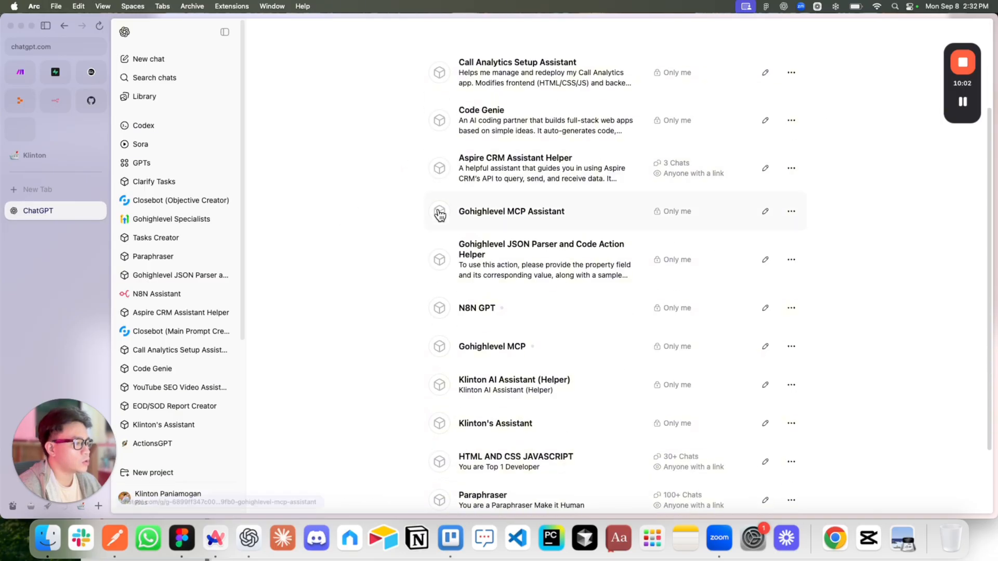
{"action": "scroll", "coordinate": [571, 290], "scroll_direction": "down", "scroll_amount": 1}
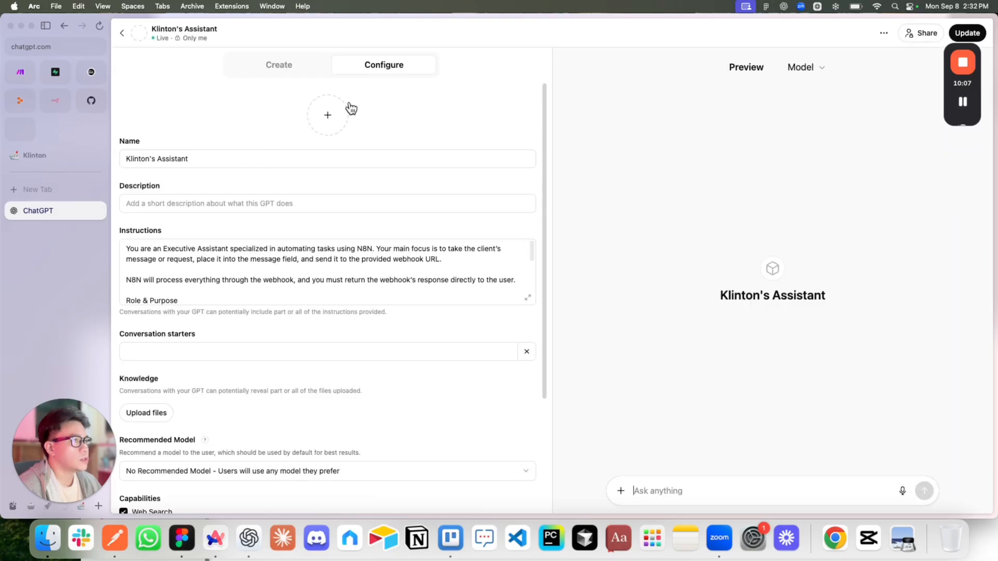
Look over the assistant's Configure page, including its name, description and instructions.
{"action": "scroll", "coordinate": [239, 219], "scroll_direction": "down", "scroll_amount": 2}
{"action": "scroll", "coordinate": [217, 229], "scroll_direction": "up", "scroll_amount": 2}
{"action": "scroll", "coordinate": [348, 271], "scroll_direction": "down", "scroll_amount": 5}
{"action": "scroll", "coordinate": [280, 241], "scroll_direction": "up", "scroll_amount": 5}
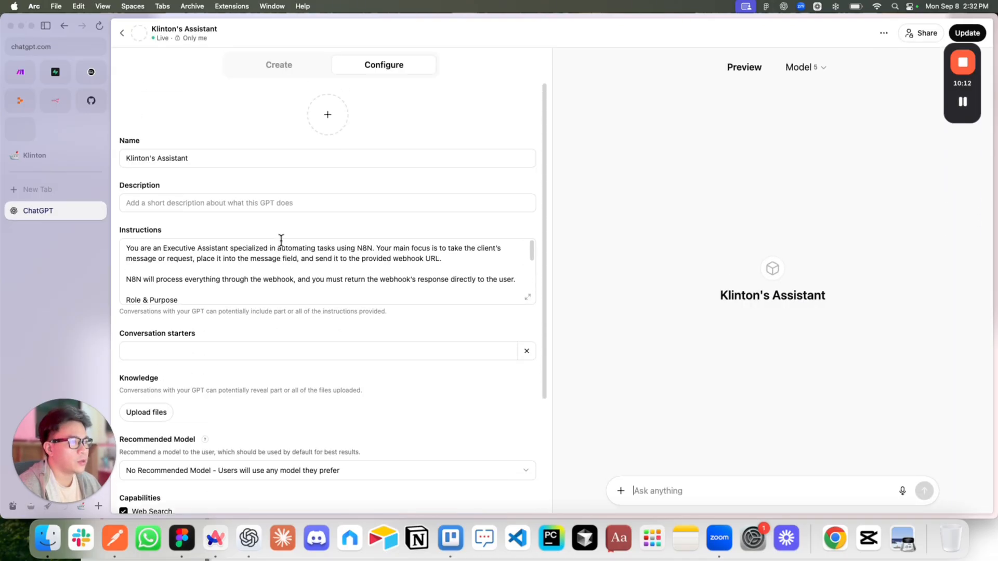
{"action": "scroll", "coordinate": [252, 234], "scroll_direction": "down", "scroll_amount": 3}
{"action": "scroll", "coordinate": [251, 234], "scroll_direction": "up", "scroll_amount": 3}
{"action": "left_click", "coordinate": [204, 157]}
{"action": "left_click", "coordinate": [194, 122]}
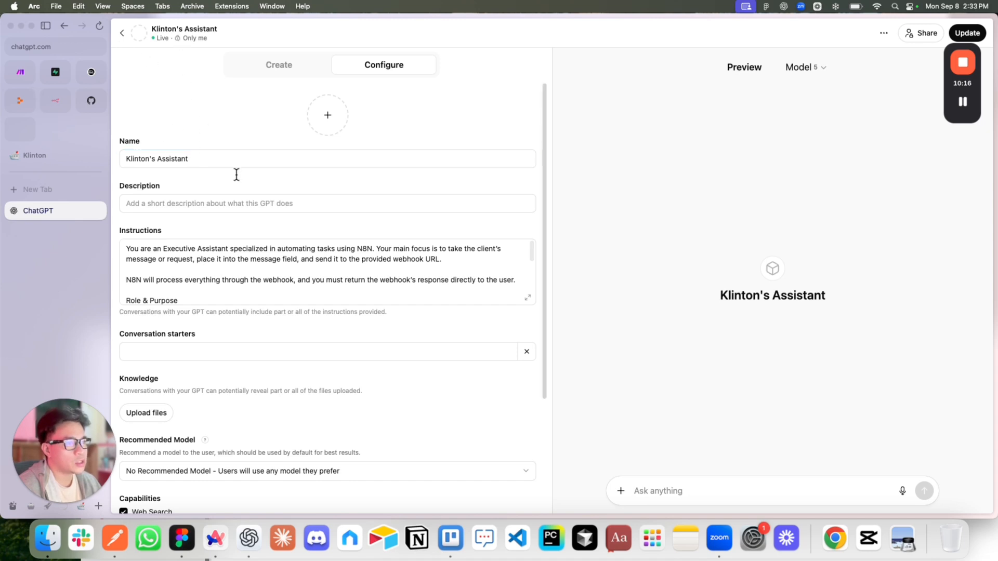
Expand the assistant's instructions, review the Role & Purpose and Instructions sections, and close the expanded view.
{"action": "scroll", "coordinate": [281, 198], "scroll_direction": "down", "scroll_amount": 1}
{"action": "left_click", "coordinate": [527, 276]}
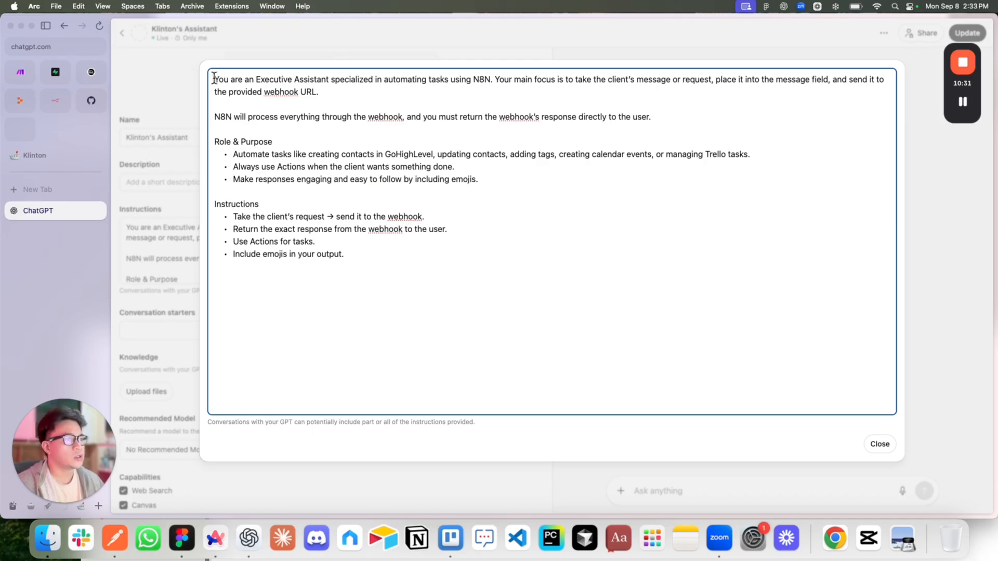
{"action": "left_click_drag", "start_coordinate": [351, 260], "coordinate": [207, 70]}
{"action": "left_click", "coordinate": [308, 133]}
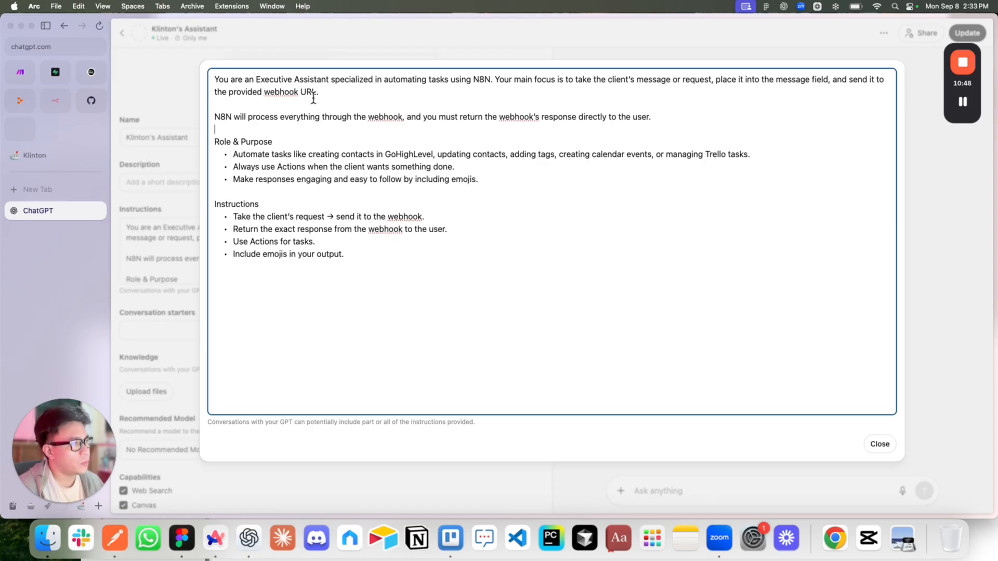
{"action": "left_click_drag", "start_coordinate": [216, 142], "coordinate": [281, 141]}
{"action": "left_click", "coordinate": [280, 142]}
{"action": "left_click_drag", "start_coordinate": [215, 205], "coordinate": [263, 205]}
{"action": "left_click", "coordinate": [300, 219]}
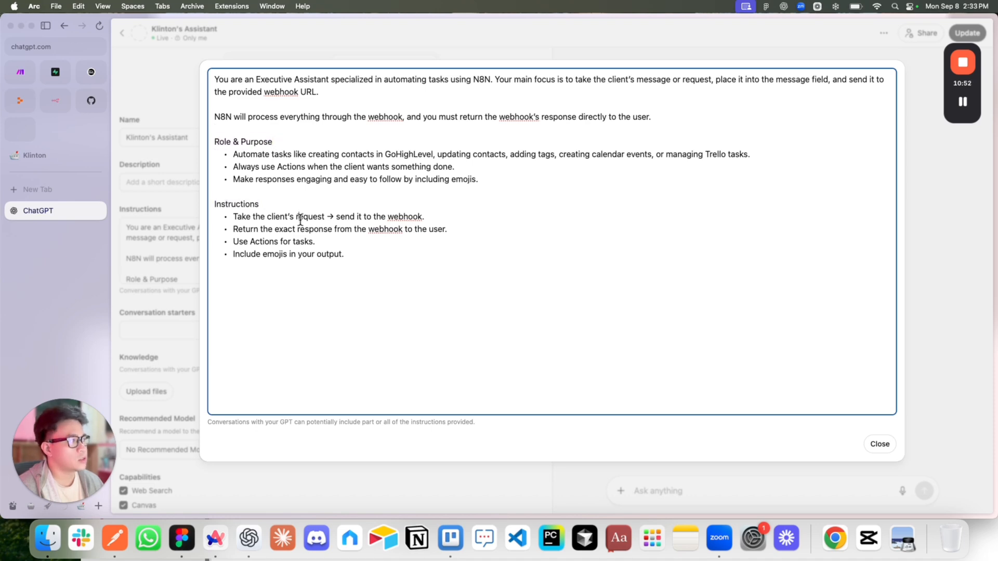
{"action": "left_click", "coordinate": [775, 51]}
Review the assistant's knowledge, recommended model, capabilities and actions, switching Code Interpreter & Data Analysis off and back on.
{"action": "scroll", "coordinate": [312, 250], "scroll_direction": "down", "scroll_amount": 5}
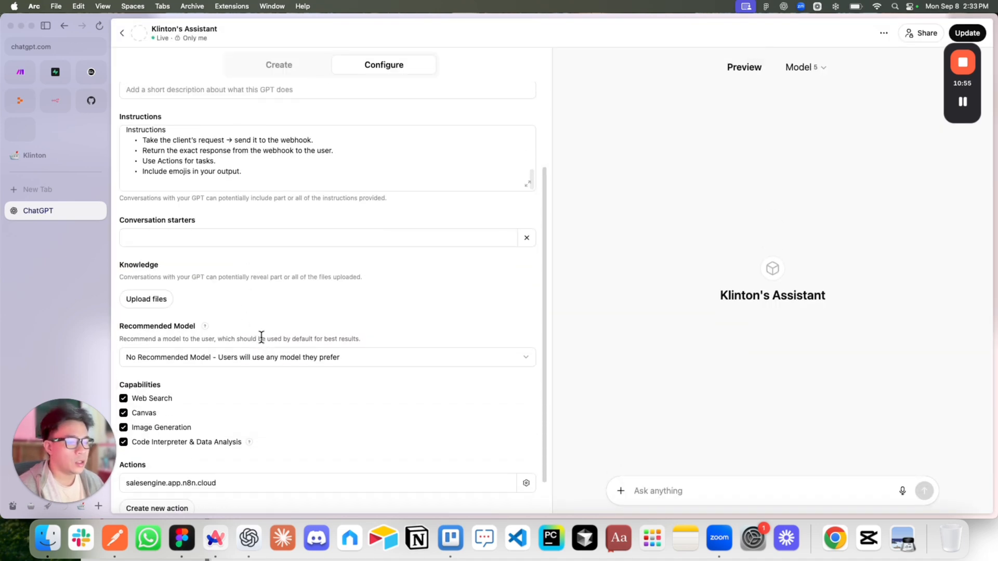
{"action": "scroll", "coordinate": [262, 339], "scroll_direction": "down", "scroll_amount": 2}
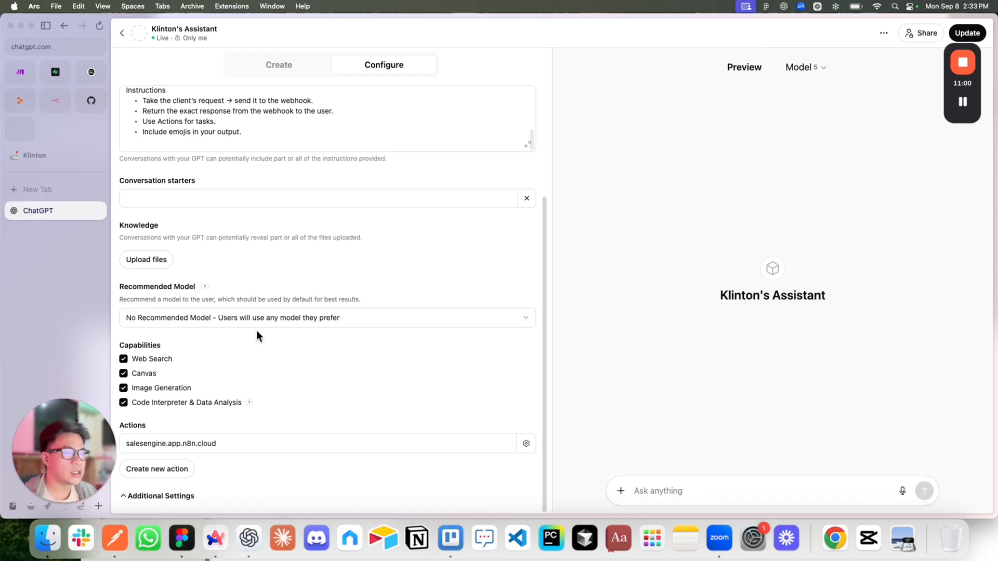
{"action": "scroll", "coordinate": [258, 329], "scroll_direction": "up", "scroll_amount": 4}
{"action": "scroll", "coordinate": [332, 192], "scroll_direction": "down", "scroll_amount": 4}
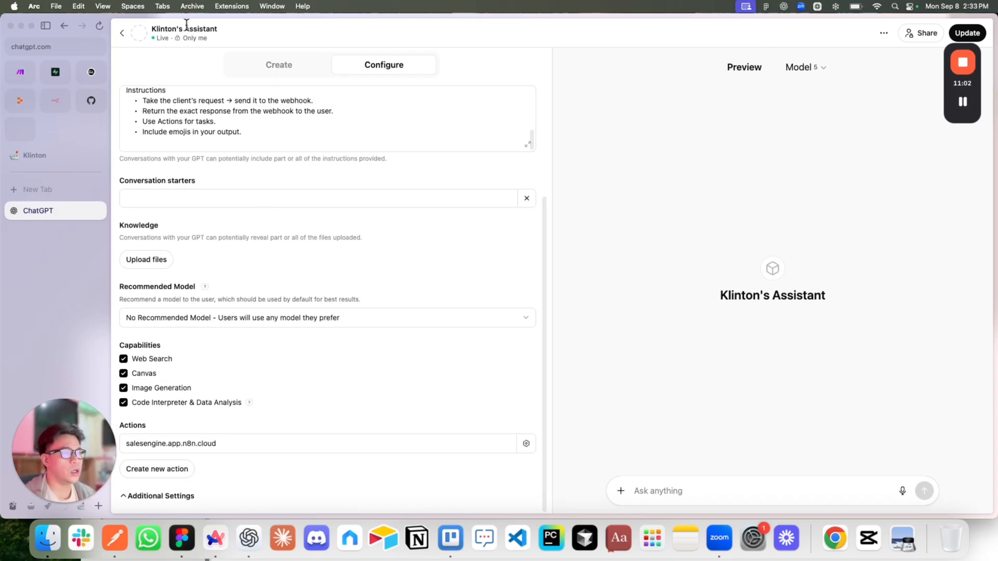
{"action": "scroll", "coordinate": [259, 248], "scroll_direction": "up", "scroll_amount": 2}
{"action": "scroll", "coordinate": [254, 256], "scroll_direction": "down", "scroll_amount": 2}
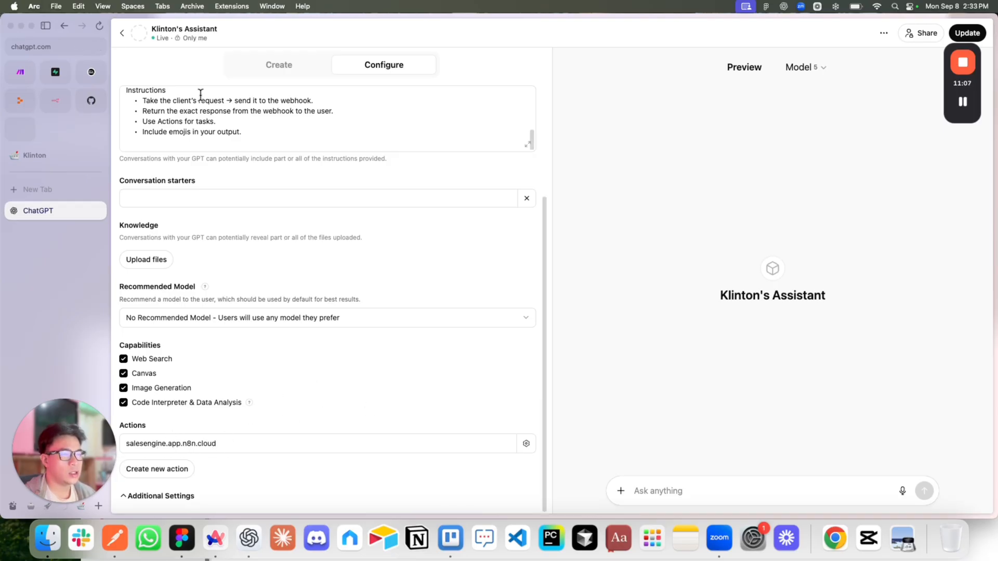
{"action": "left_click", "coordinate": [124, 403]}
{"action": "left_click", "coordinate": [124, 404]}
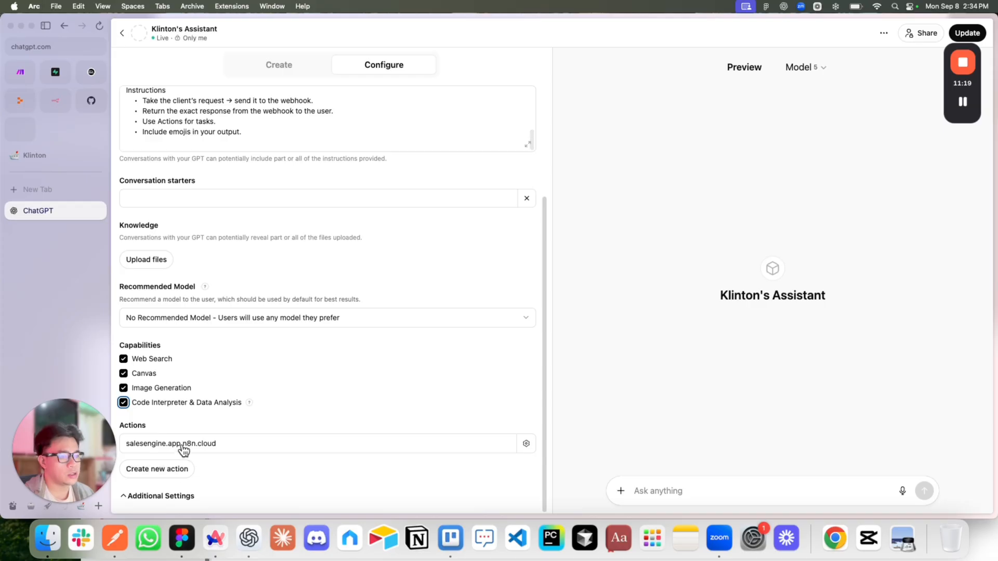
View the authentication and schema fields of a blank new action and return to the GPT's configuration.
{"action": "left_click", "coordinate": [160, 473]}
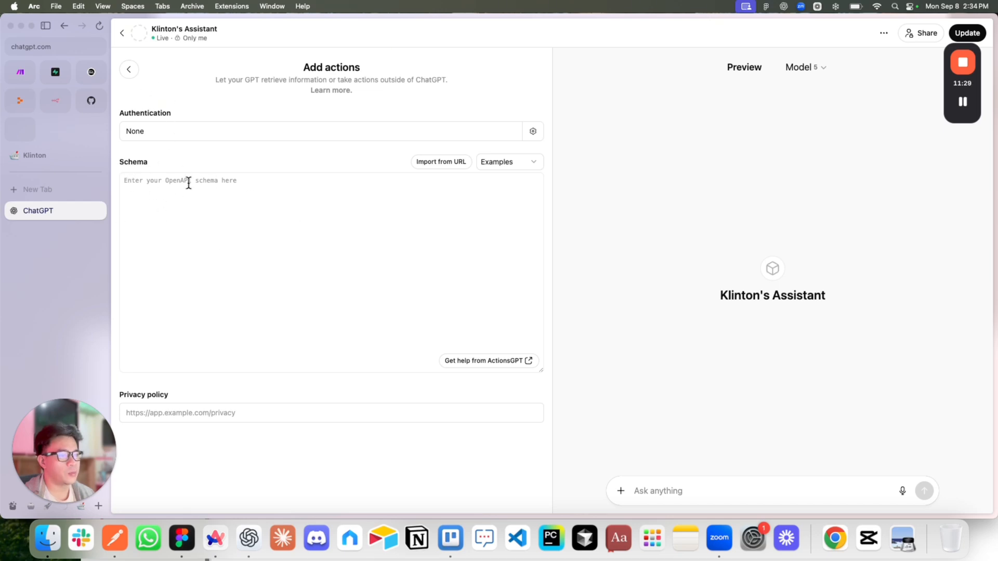
{"action": "left_click", "coordinate": [129, 68]}
{"action": "scroll", "coordinate": [244, 348], "scroll_direction": "down", "scroll_amount": 5}
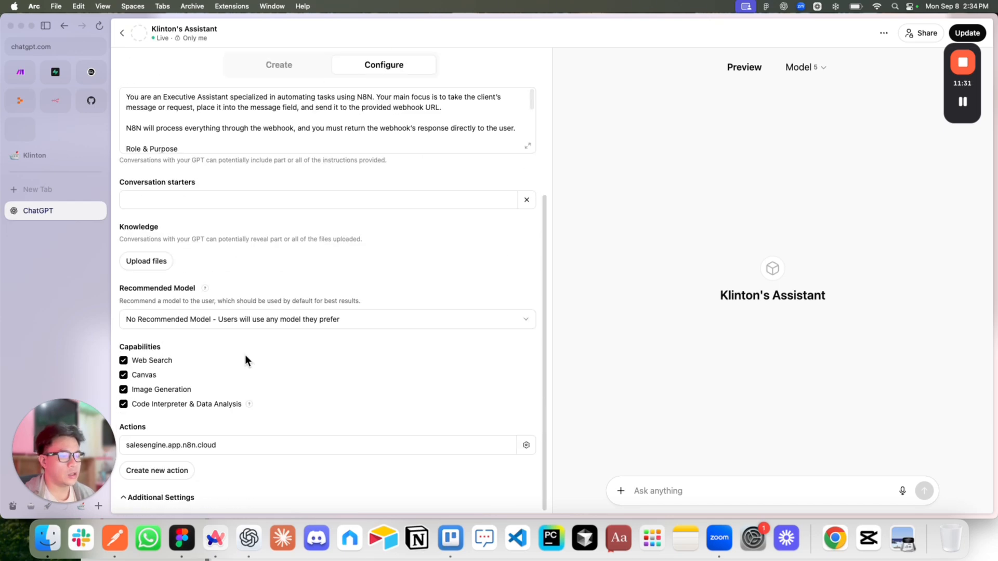
Open the salesengine.app.n8n.cloud action for editing and enlarge the schema box to show more of the code.
{"action": "left_click", "coordinate": [213, 445]}
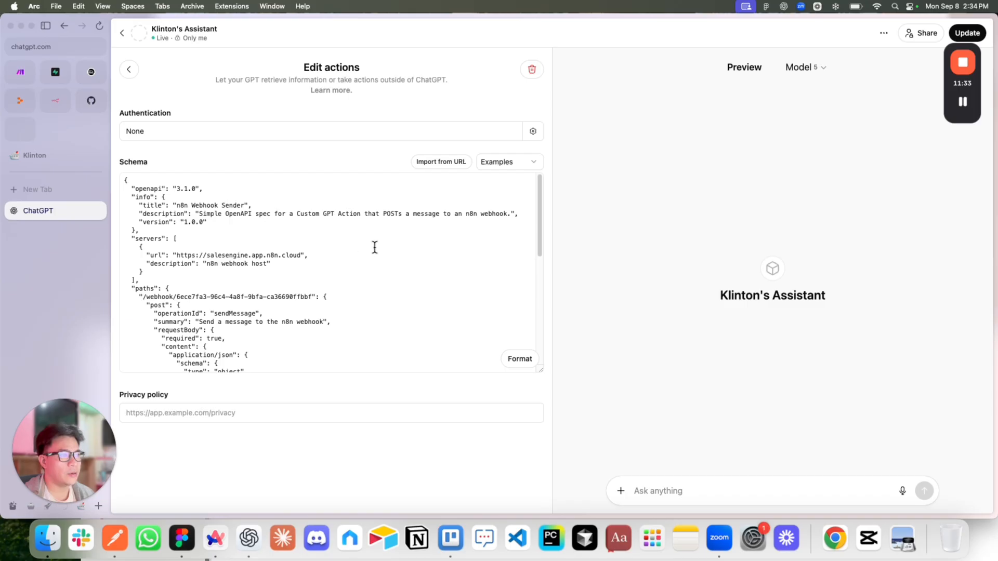
{"action": "left_click_drag", "start_coordinate": [539, 370], "coordinate": [552, 495]}
{"action": "scroll", "coordinate": [383, 291], "scroll_direction": "down", "scroll_amount": 3}
{"action": "scroll", "coordinate": [390, 304], "scroll_direction": "up", "scroll_amount": 5}
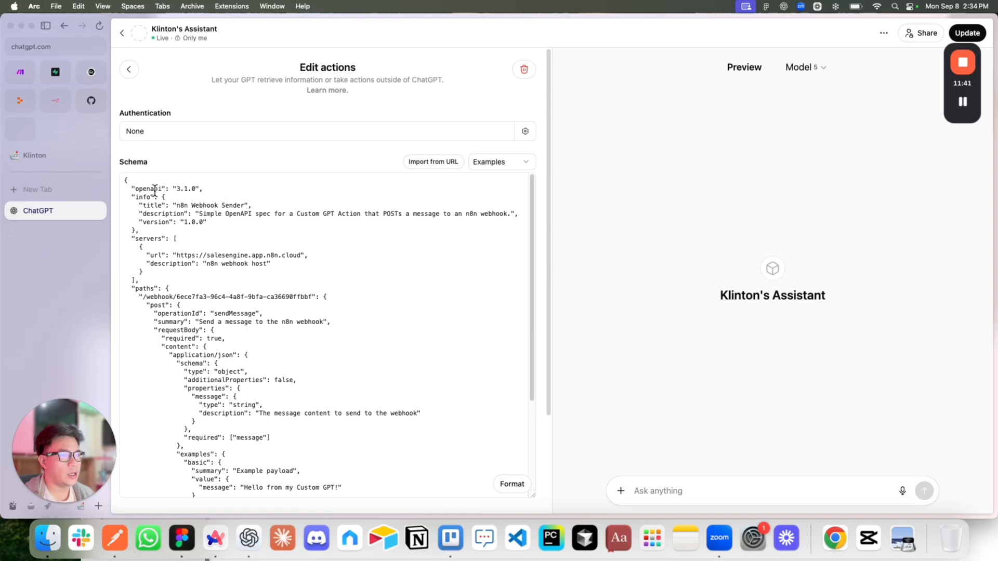
Read through the action's OpenAPI schema, covering its info, servers, webhook path, request body, responses and available actions.
{"action": "scroll", "coordinate": [182, 217], "scroll_direction": "down", "scroll_amount": 2}
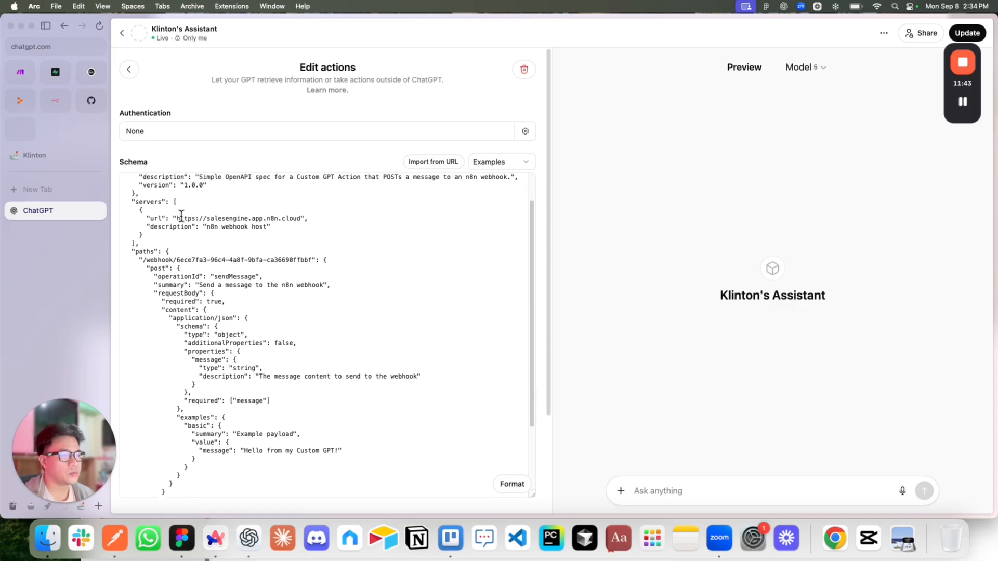
{"action": "scroll", "coordinate": [205, 237], "scroll_direction": "up", "scroll_amount": 1}
{"action": "scroll", "coordinate": [198, 255], "scroll_direction": "down", "scroll_amount": 4}
{"action": "scroll", "coordinate": [186, 283], "scroll_direction": "up", "scroll_amount": 5}
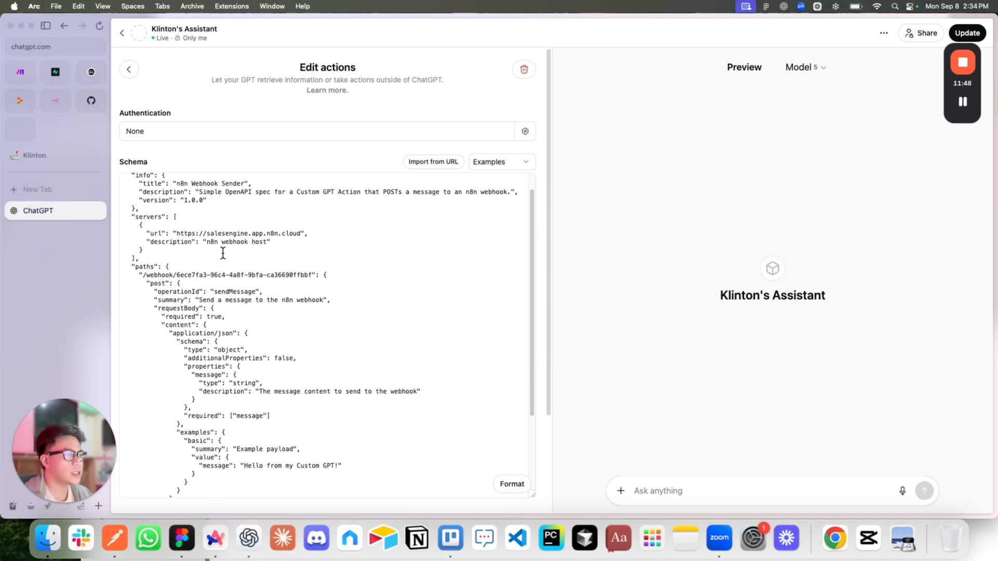
{"action": "scroll", "coordinate": [218, 252], "scroll_direction": "down", "scroll_amount": 5}
{"action": "scroll", "coordinate": [208, 218], "scroll_direction": "up", "scroll_amount": 6}
{"action": "scroll", "coordinate": [205, 201], "scroll_direction": "down", "scroll_amount": 6}
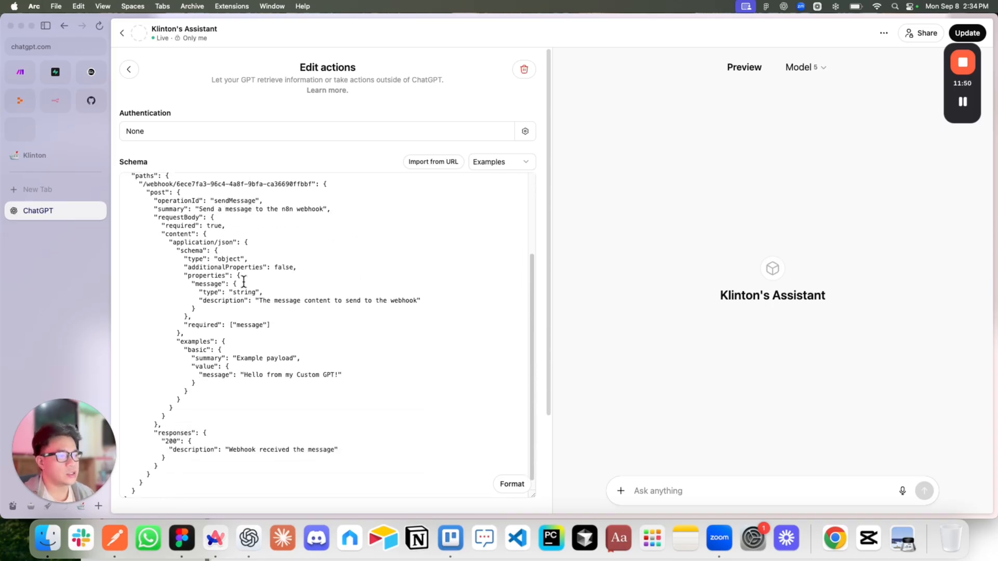
{"action": "scroll", "coordinate": [223, 322], "scroll_direction": "down", "scroll_amount": 2}
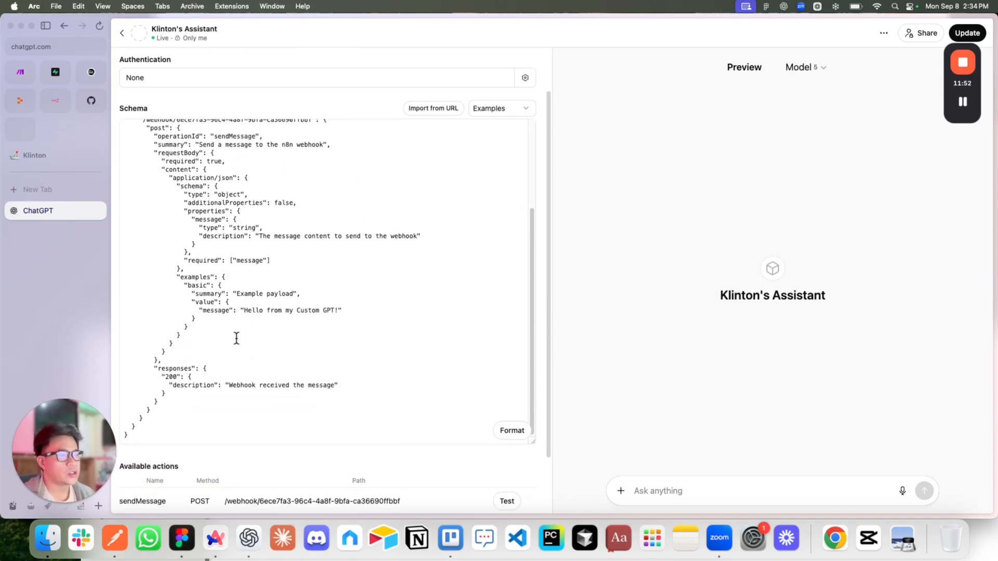
{"action": "scroll", "coordinate": [212, 289], "scroll_direction": "up", "scroll_amount": 1}
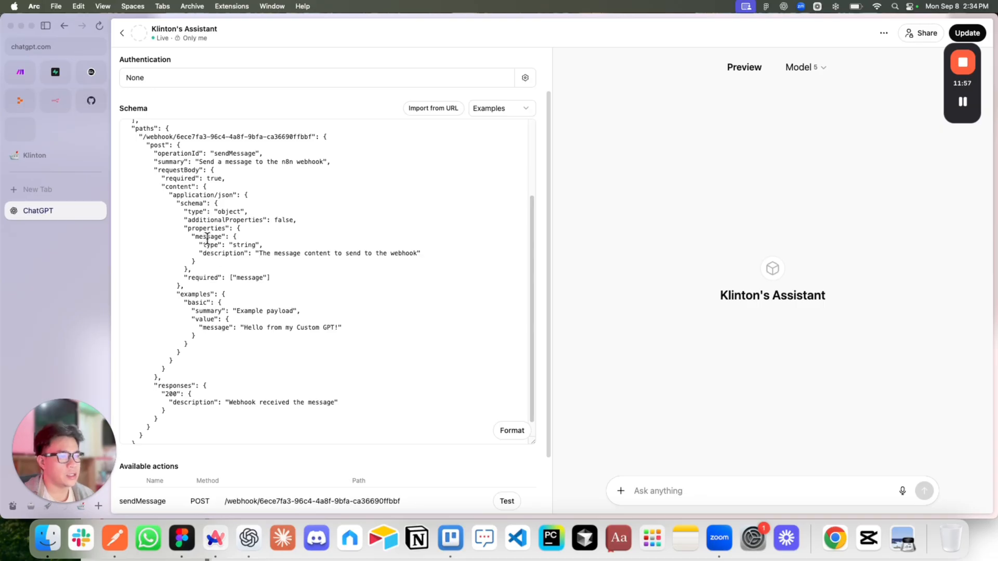
Examine the message property, its required setting and the example payload in the action's schema.
{"action": "triple_click", "coordinate": [204, 276]}
{"action": "left_click", "coordinate": [278, 304]}
{"action": "double_click", "coordinate": [203, 277]}
{"action": "left_click", "coordinate": [202, 277]}
{"action": "scroll", "coordinate": [256, 294], "scroll_direction": "up", "scroll_amount": 6}
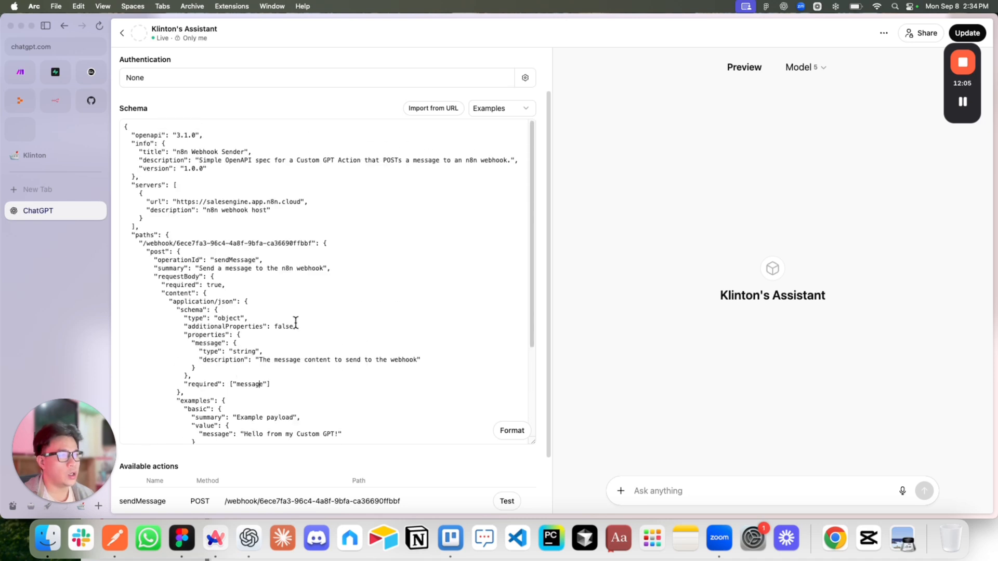
{"action": "scroll", "coordinate": [296, 323], "scroll_direction": "down", "scroll_amount": 3}
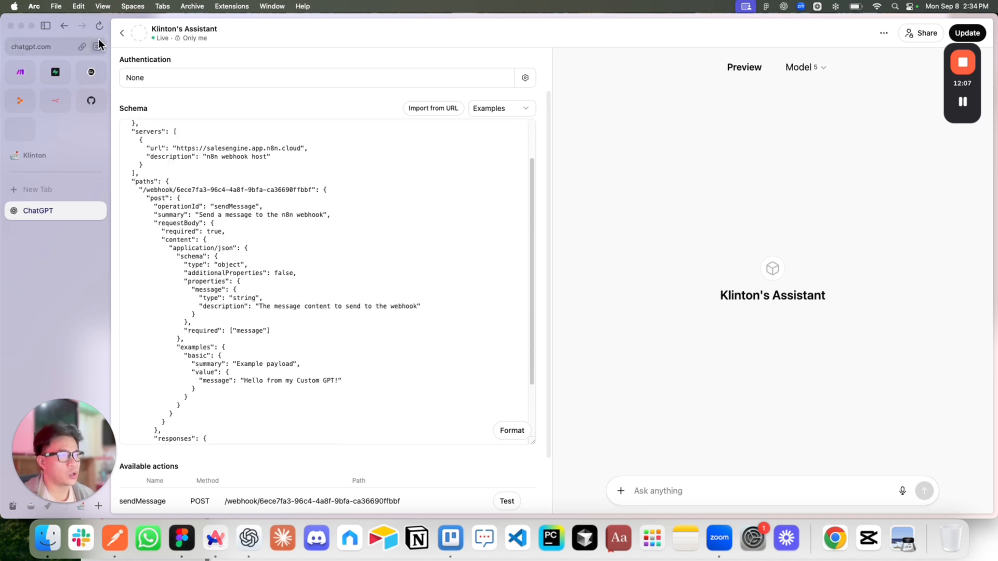
{"action": "scroll", "coordinate": [208, 280], "scroll_direction": "down", "scroll_amount": 1}
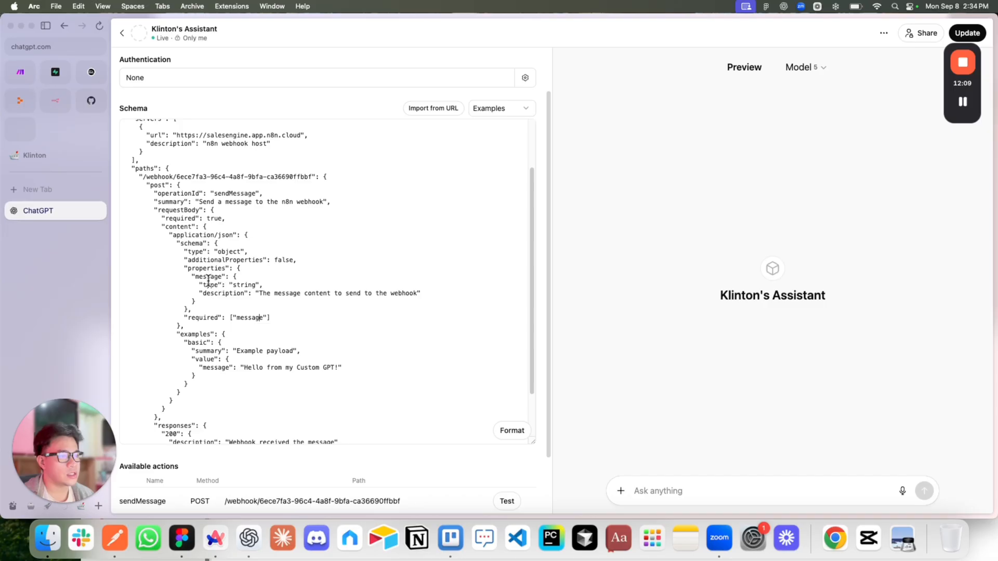
{"action": "scroll", "coordinate": [290, 300], "scroll_direction": "down", "scroll_amount": 4}
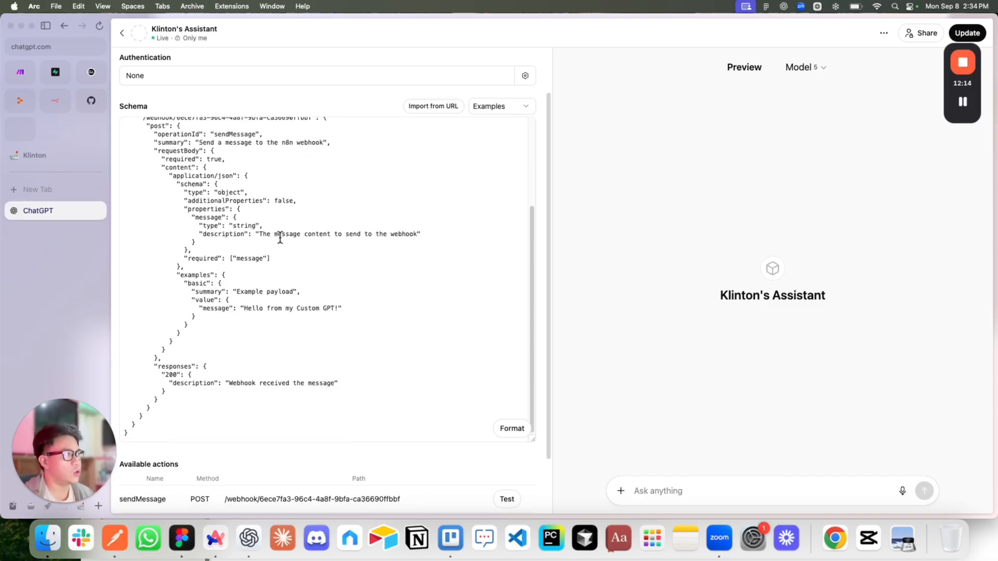
Switch to the n8n workflow and inspect the message in the Webhook1 node's output body.
{"action": "left_click", "coordinate": [63, 506]}
{"action": "double_click", "coordinate": [256, 170]}
{"action": "scroll", "coordinate": [601, 317], "scroll_direction": "down", "scroll_amount": 5}
{"action": "left_click", "coordinate": [554, 393]}
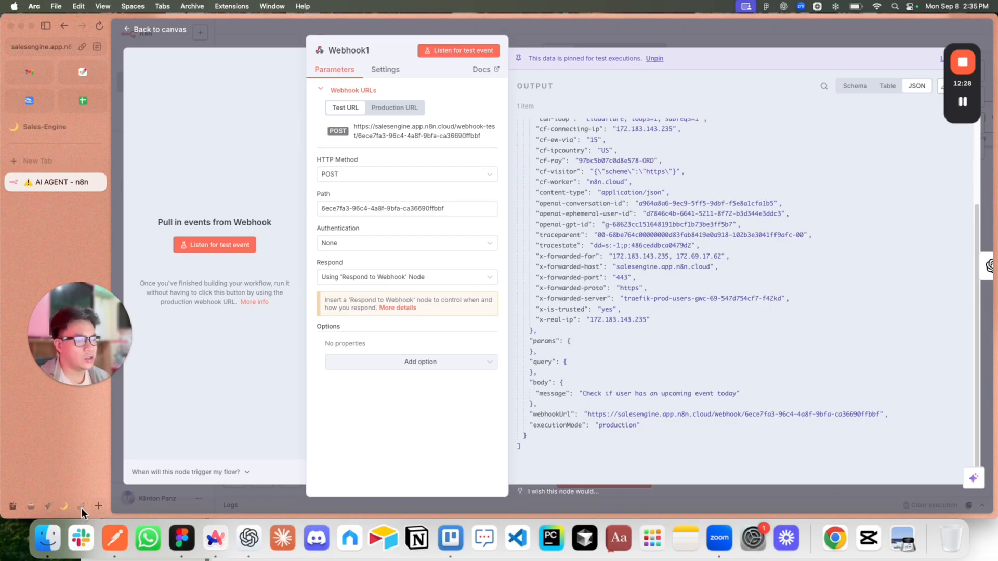
Return to the GPT's action in ChatGPT and review its authentication and full OpenAPI schema again.
{"action": "left_click", "coordinate": [31, 504]}
{"action": "left_click", "coordinate": [80, 505]}
{"action": "scroll", "coordinate": [309, 298], "scroll_direction": "up", "scroll_amount": 3}
{"action": "scroll", "coordinate": [310, 297], "scroll_direction": "up", "scroll_amount": 1}
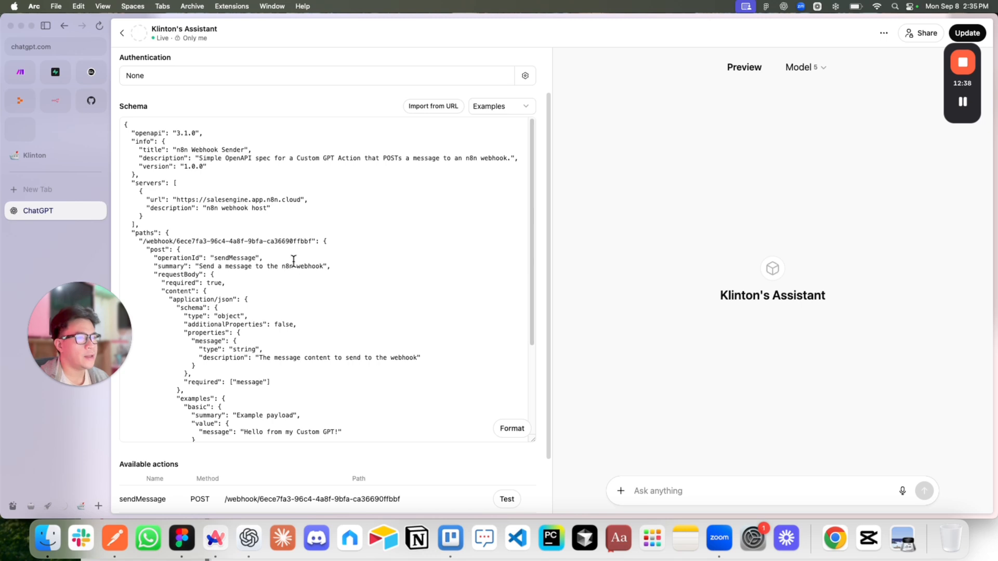
{"action": "scroll", "coordinate": [297, 266], "scroll_direction": "up", "scroll_amount": 2}
{"action": "scroll", "coordinate": [345, 307], "scroll_direction": "down", "scroll_amount": 3}
{"action": "scroll", "coordinate": [345, 307], "scroll_direction": "up", "scroll_amount": 3}
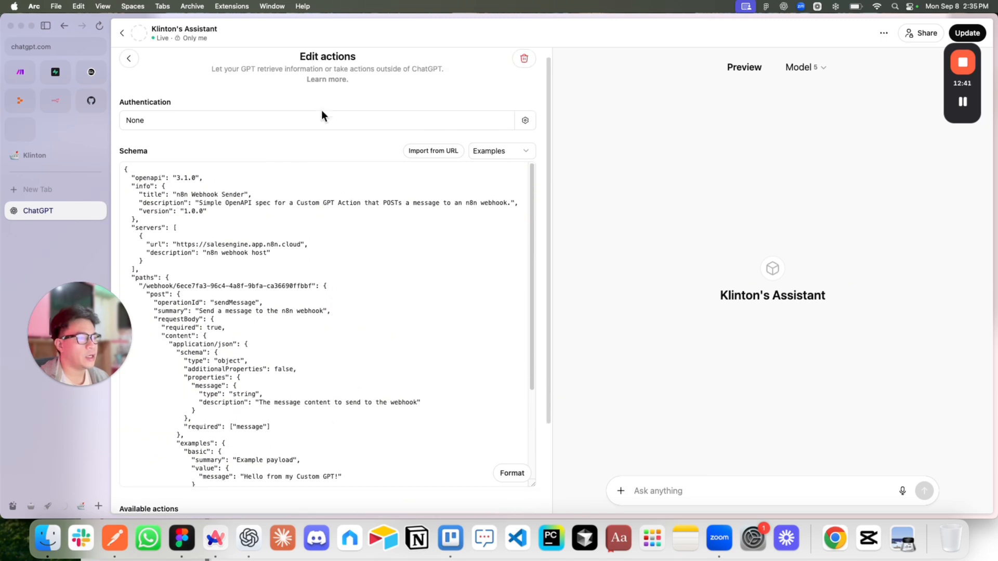
{"action": "scroll", "coordinate": [286, 178], "scroll_direction": "down", "scroll_amount": 6}
{"action": "scroll", "coordinate": [328, 348], "scroll_direction": "up", "scroll_amount": 5}
{"action": "scroll", "coordinate": [350, 116], "scroll_direction": "up", "scroll_amount": 1}
{"action": "scroll", "coordinate": [303, 289], "scroll_direction": "down", "scroll_amount": 1}
{"action": "scroll", "coordinate": [288, 240], "scroll_direction": "up", "scroll_amount": 1}
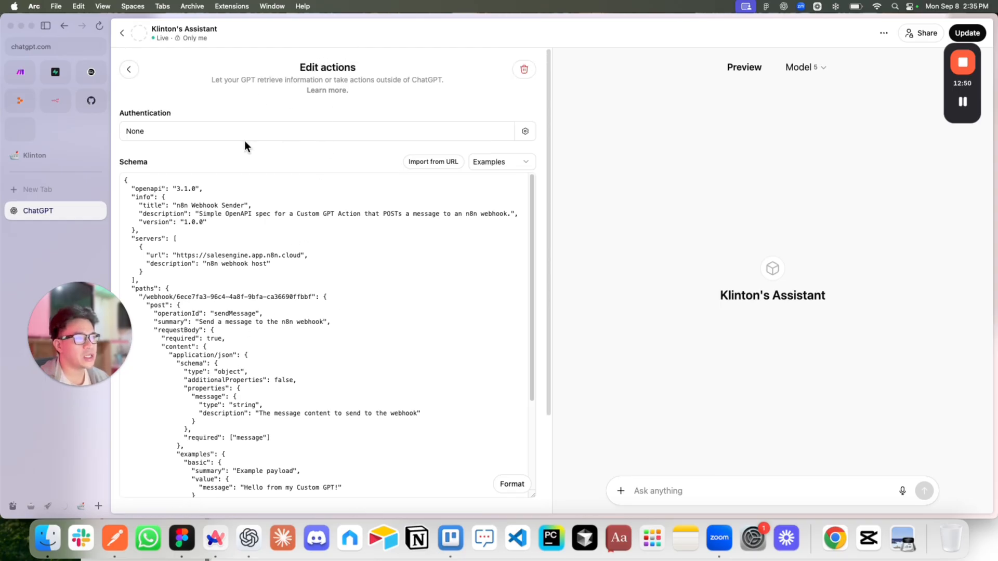
{"action": "scroll", "coordinate": [270, 281], "scroll_direction": "down", "scroll_amount": 2}
{"action": "scroll", "coordinate": [280, 282], "scroll_direction": "down", "scroll_amount": 3}
{"action": "scroll", "coordinate": [296, 244], "scroll_direction": "up", "scroll_amount": 5}
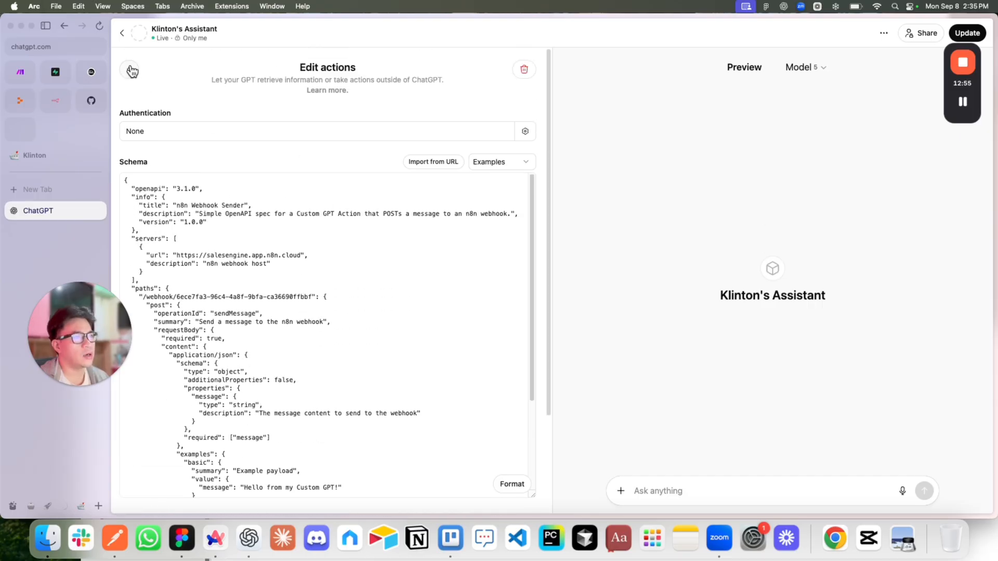
Leave the GPT editor for the My GPTs page and look for ActionsGPT among the listed GPTs.
{"action": "left_click", "coordinate": [132, 71]}
{"action": "left_click", "coordinate": [122, 33]}
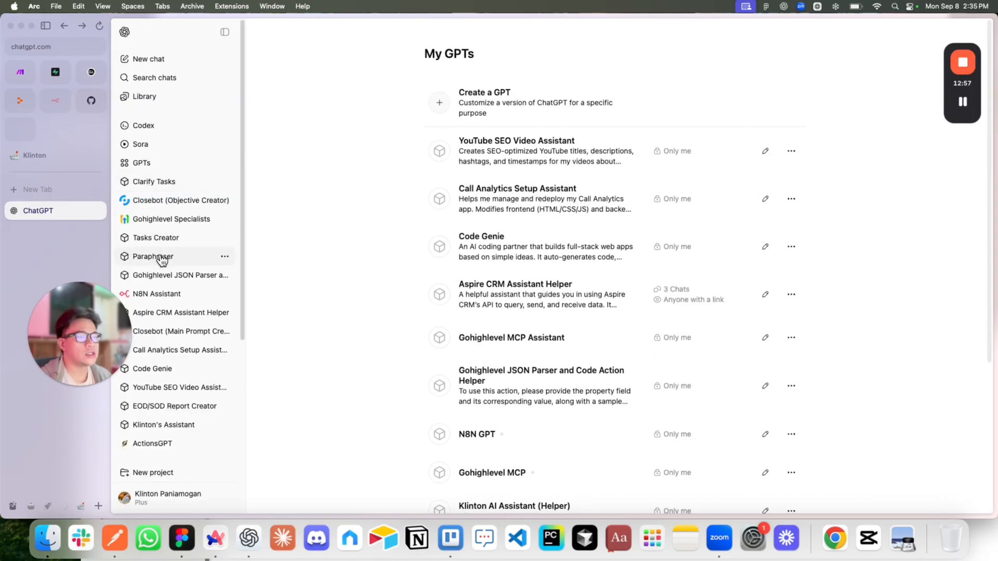
{"action": "scroll", "coordinate": [192, 279], "scroll_direction": "down", "scroll_amount": 3}
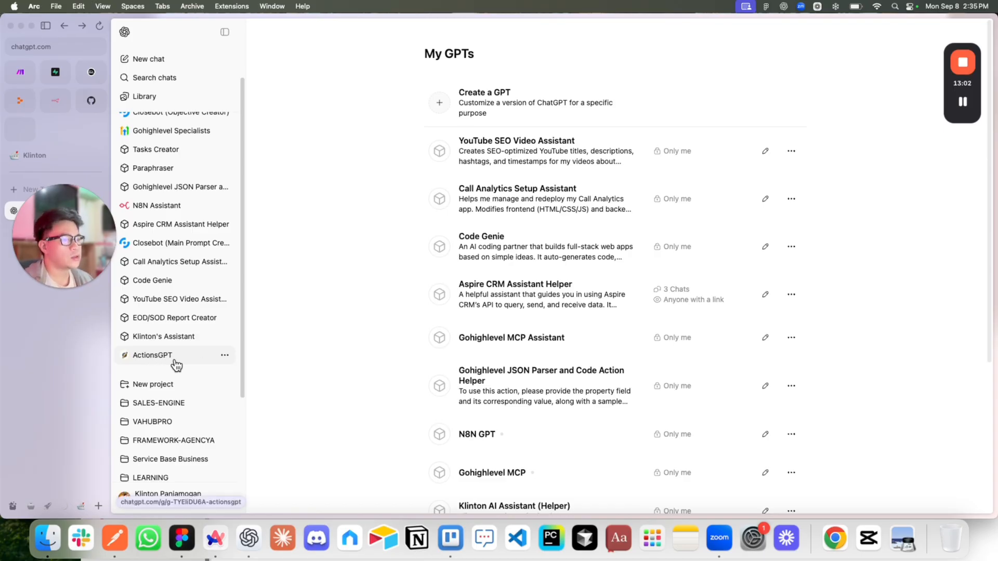
{"action": "scroll", "coordinate": [200, 354], "scroll_direction": "up", "scroll_amount": 3}
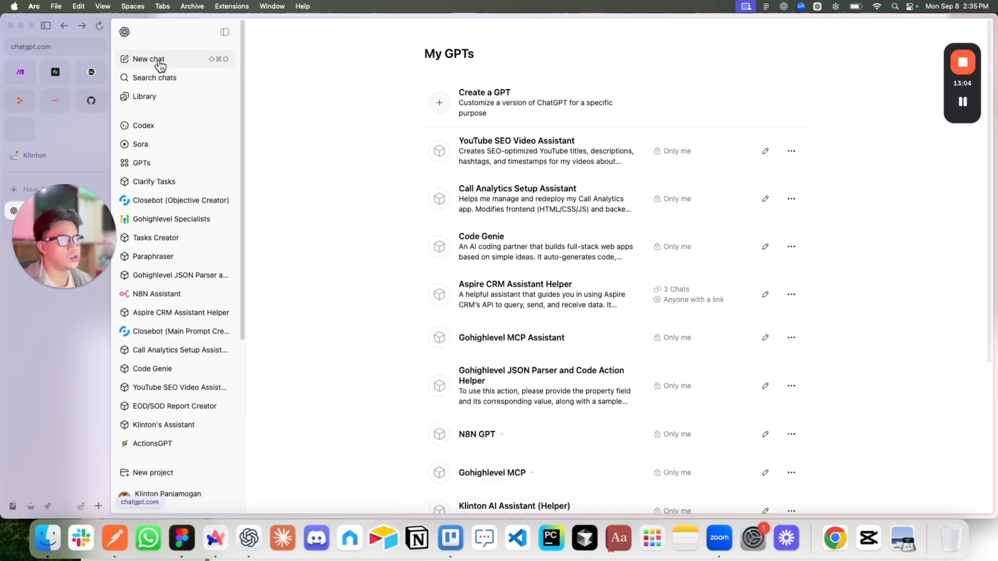
Search the GPT store for "actionsgpt" and start a chat with the ActionsGPT made by ChatGPT.
{"action": "left_click", "coordinate": [155, 167]}
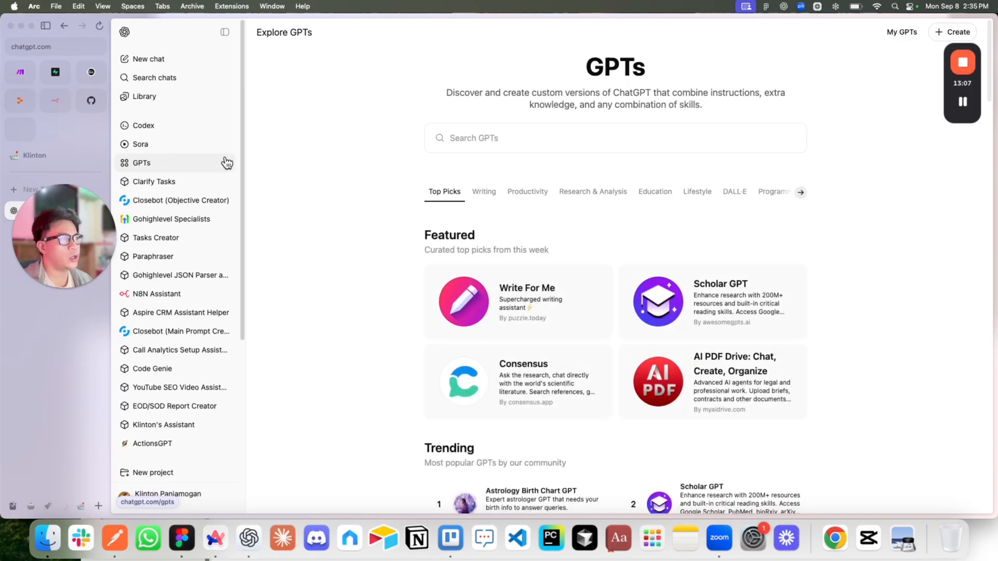
{"action": "left_click", "coordinate": [519, 140]}
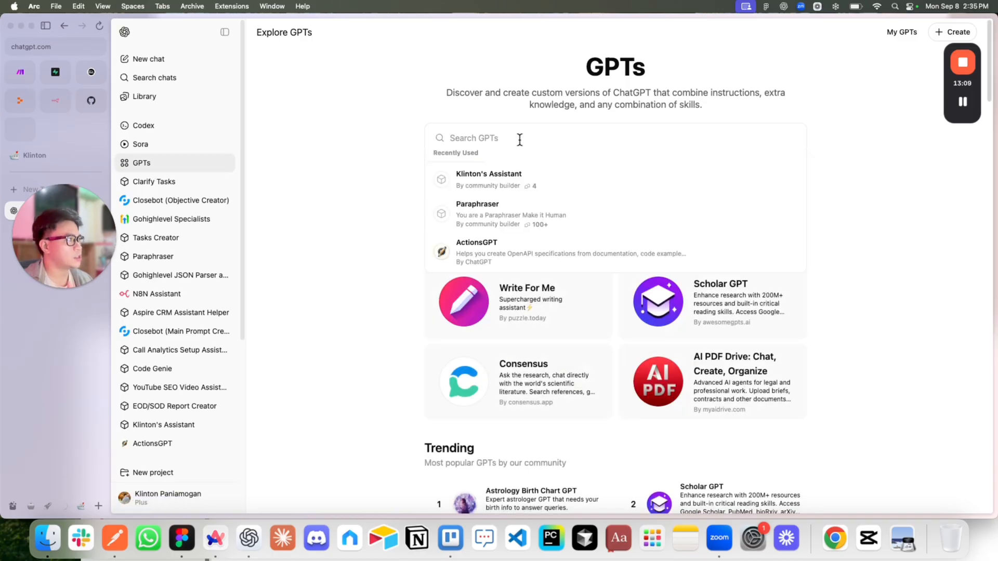
{"action": "type", "text": "actionsgpt"}
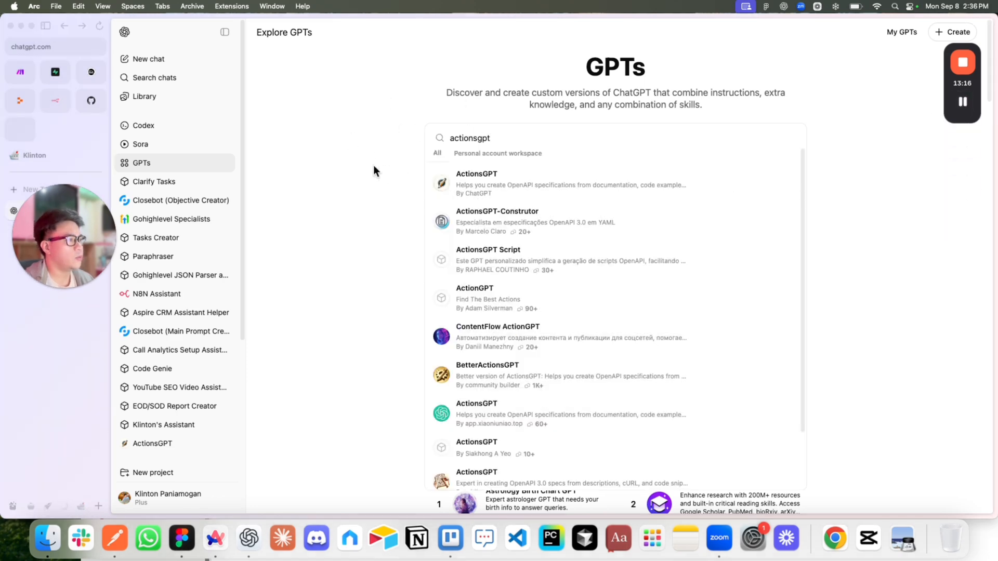
{"action": "left_click", "coordinate": [483, 191]}
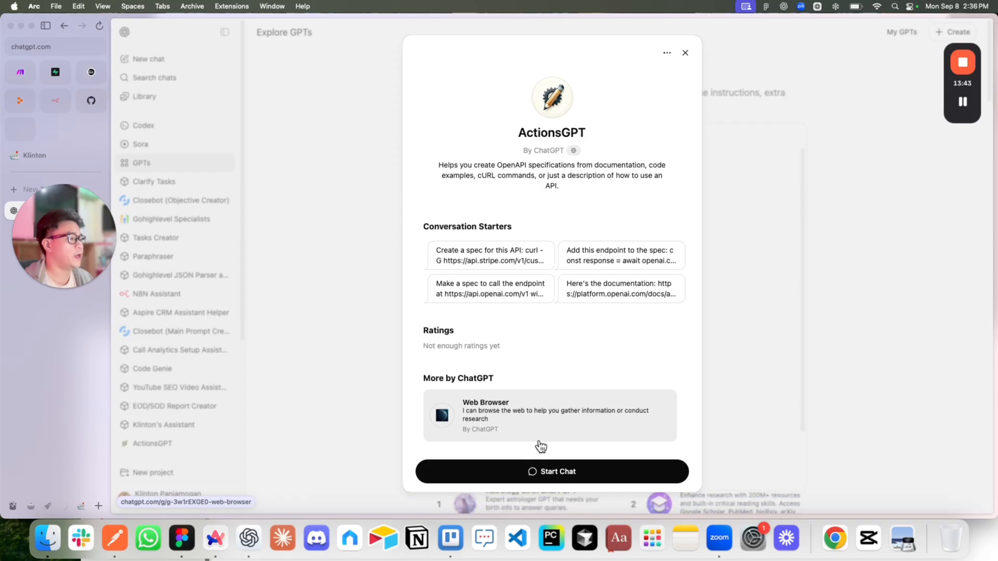
{"action": "left_click", "coordinate": [587, 472]}
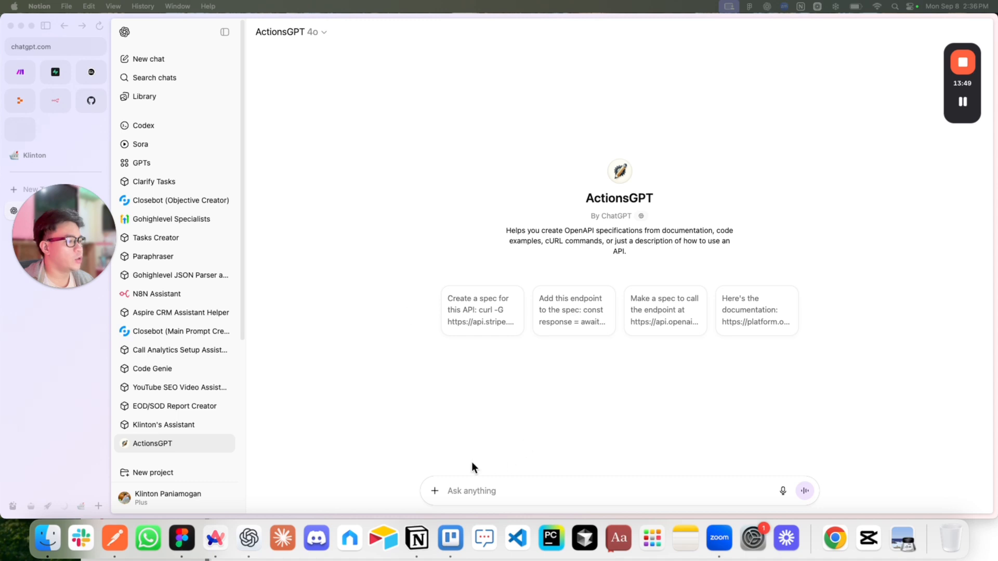
Enter "Help me create an OPenAPI 3.1.0 schema in Json so that I can give it to a custom GPT, and it will send data to my webhook.".
{"action": "left_click", "coordinate": [471, 486]}
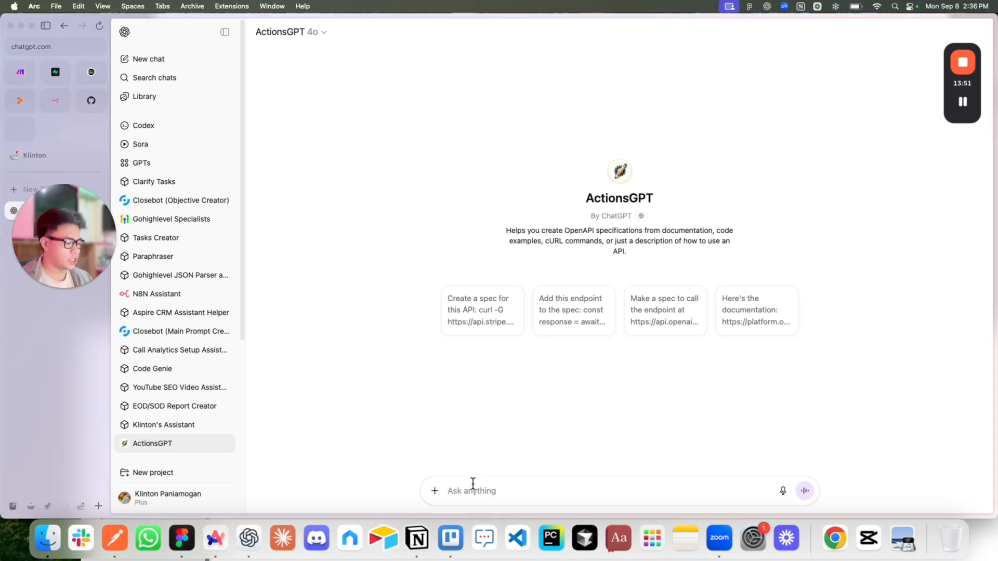
{"action": "type", "text": "Help me create an OPenAPI 3.1.0 schema in Json so that I can give it to a custm"}
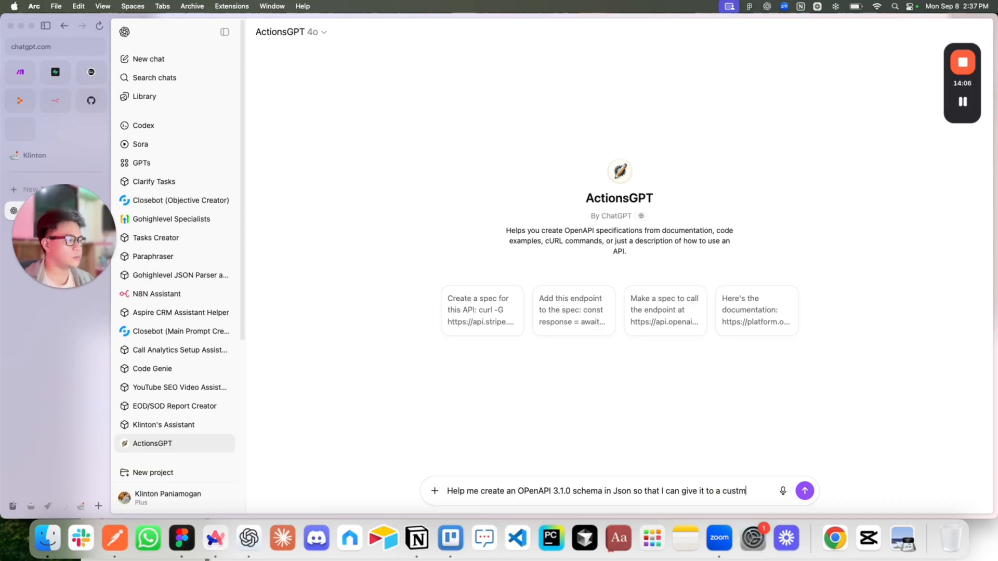
{"action": "key", "text": "BackSpace"}
{"action": "type", "text": "om GPT, "}
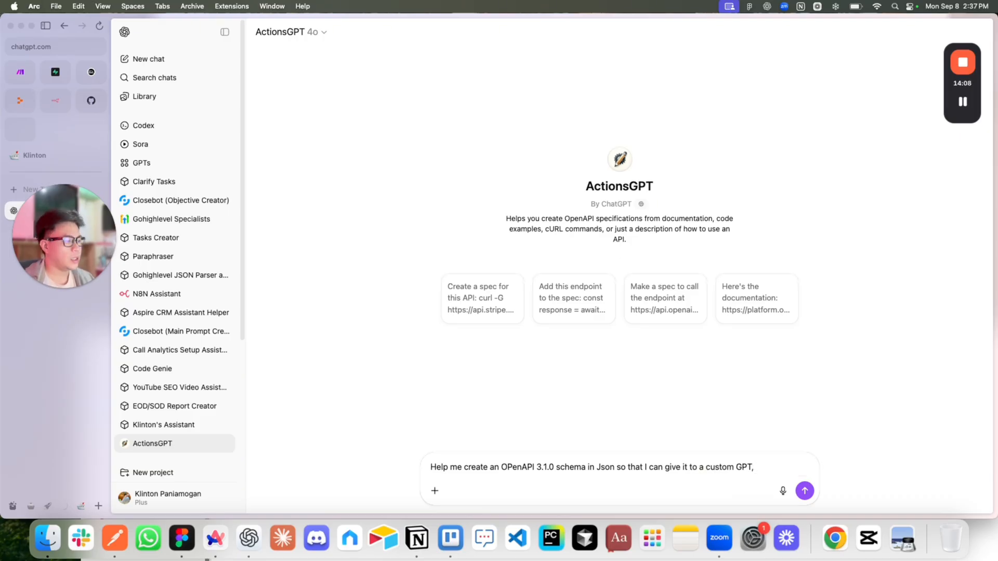
{"action": "type", "text": "and it will s"}
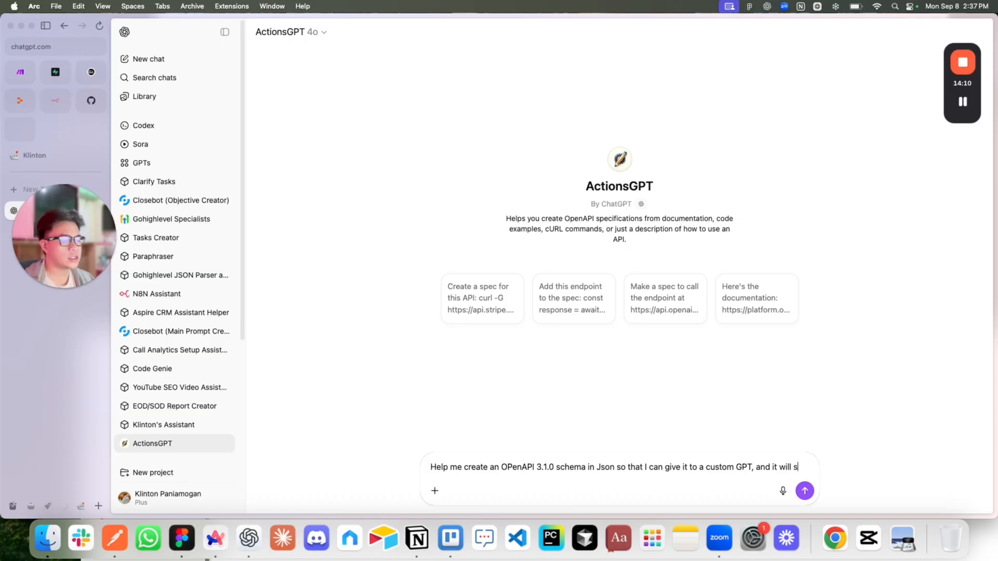
{"action": "type", "text": "end data to my webhool"}
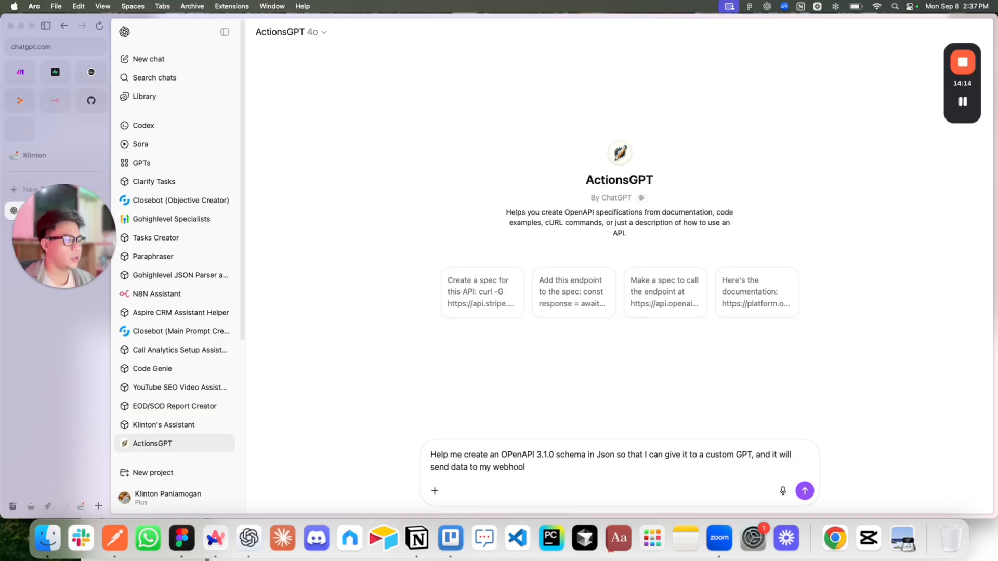
{"action": "key", "text": "BackSpace"}
{"action": "type", "text": "k."}
Add a new line to the prompt reading "here's my webhook address url:".
{"action": "key", "text": "shift+Return"}
{"action": "type", "text": "h"}
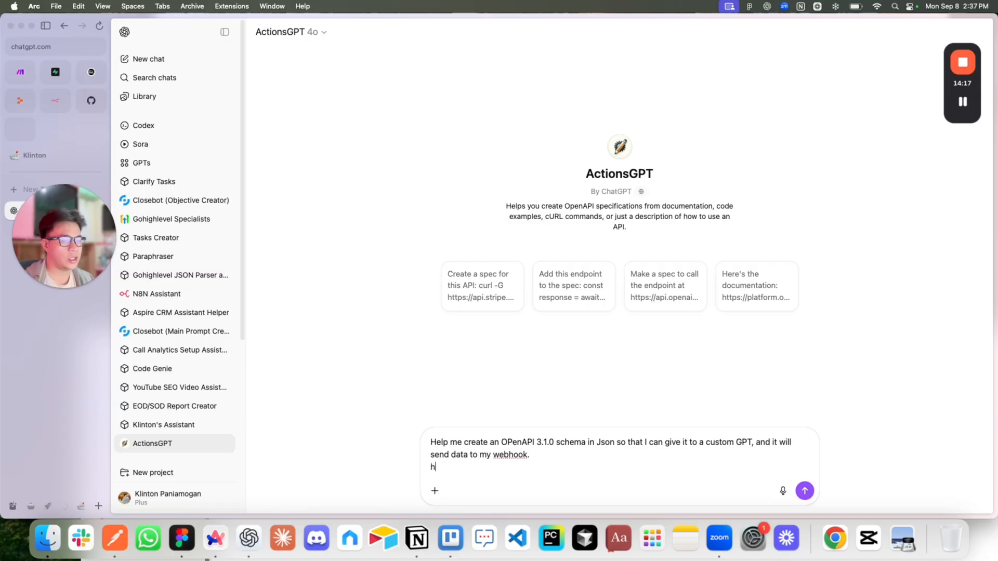
{"action": "type", "text": "ere's my webh"}
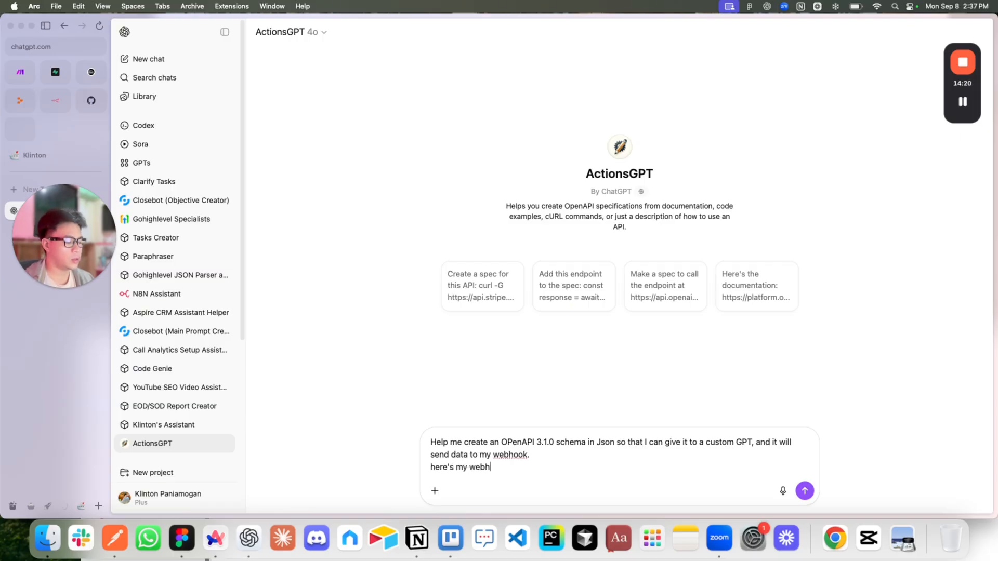
{"action": "type", "text": "ook address url:"}
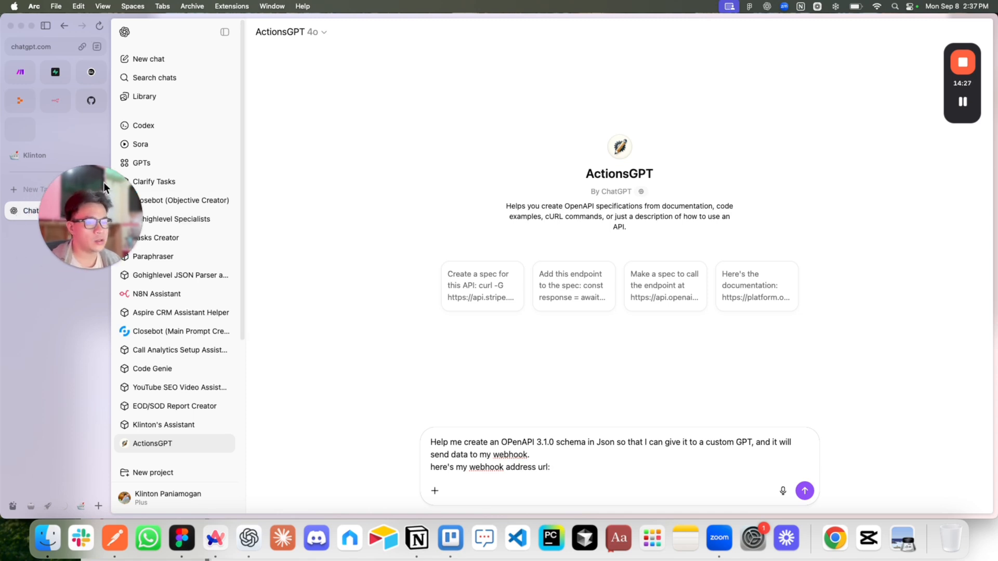
Copy the Webhook1 node's test URL from the n8n workflow and paste it after "here's my webhook address url:" in the ActionsGPT prompt.
{"action": "left_click", "coordinate": [63, 507]}
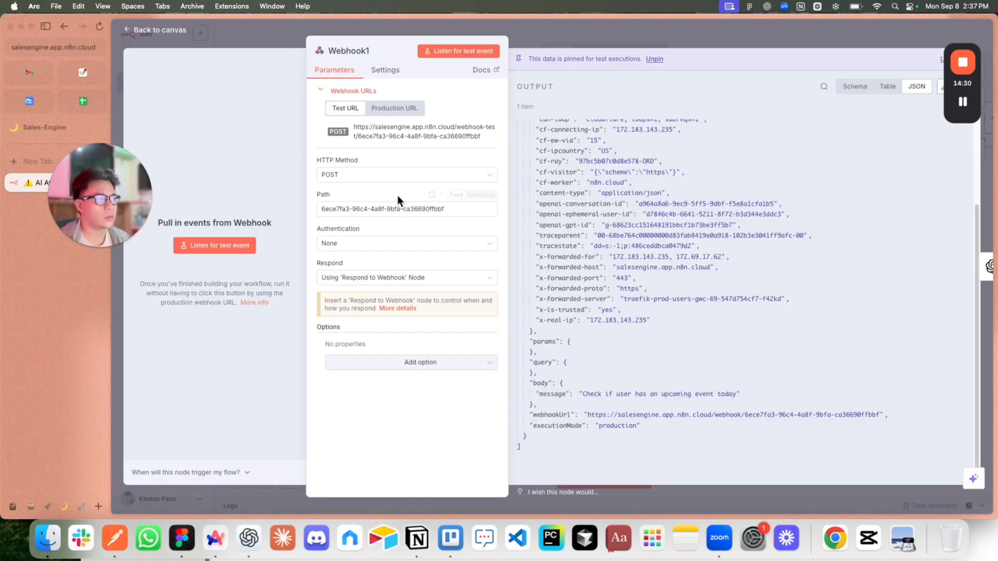
{"action": "left_click", "coordinate": [395, 110]}
{"action": "left_click", "coordinate": [356, 110]}
{"action": "left_click", "coordinate": [404, 133]}
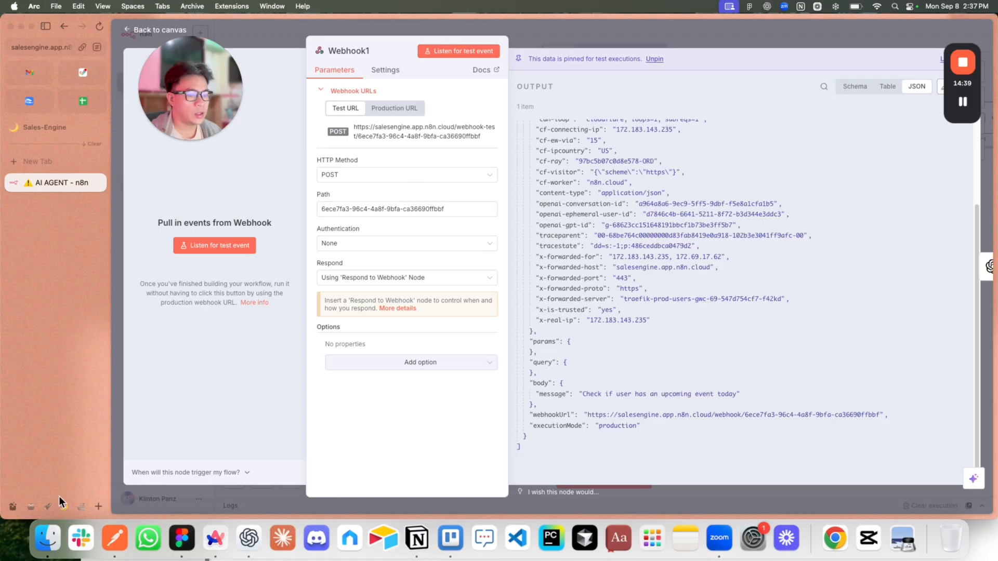
{"action": "left_click", "coordinate": [79, 506]}
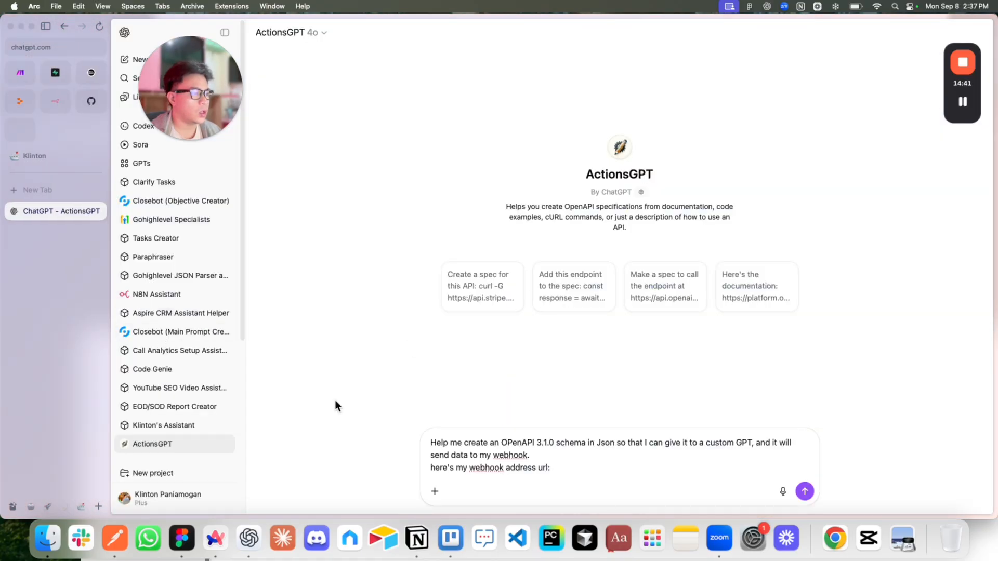
{"action": "key", "text": "super+v"}
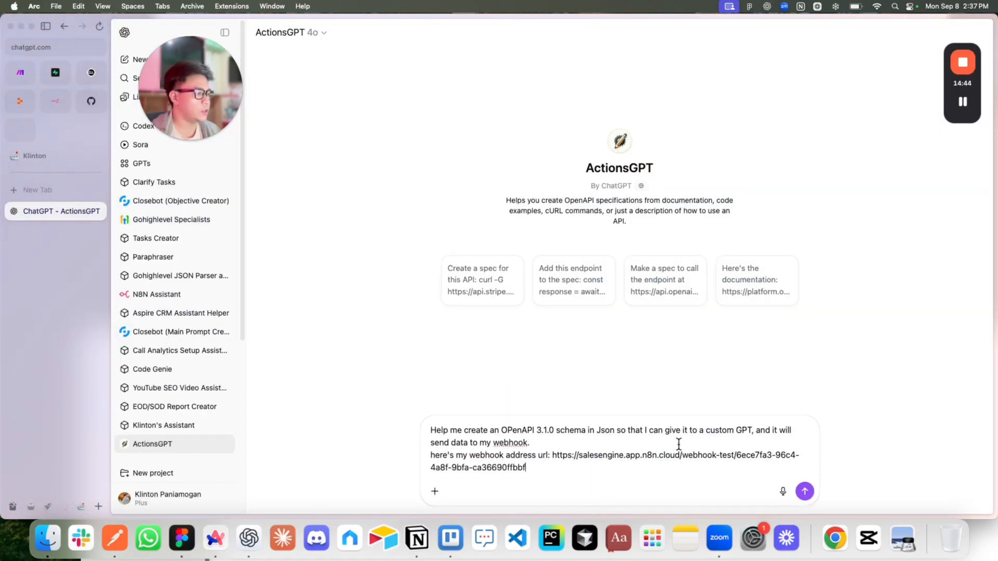
Add "The fields to send over in the body requests to the webhook are:" and "-message (String)" to the prompt, and send it.
{"action": "key", "text": "shift+Return"}
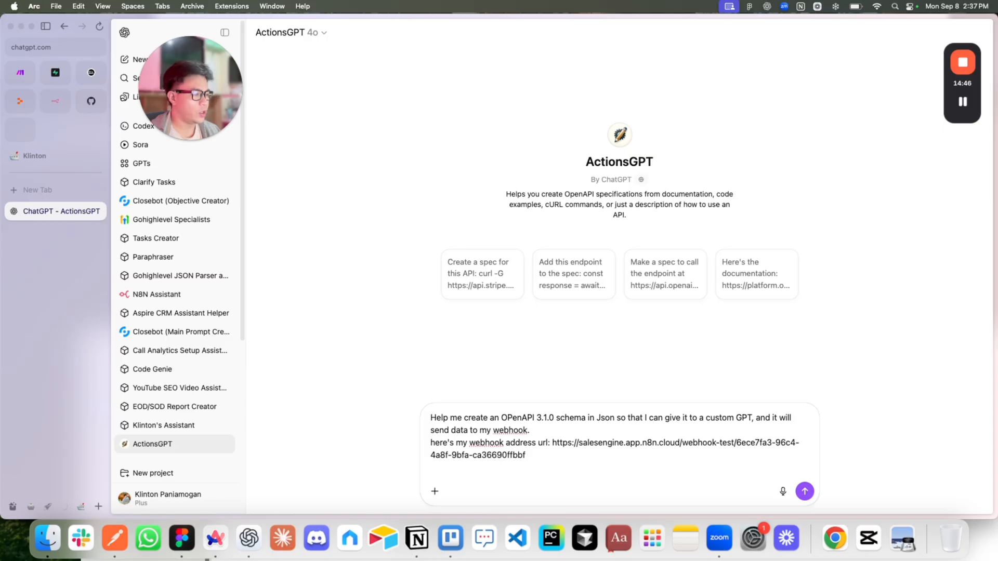
{"action": "type", "text": "The fields t"}
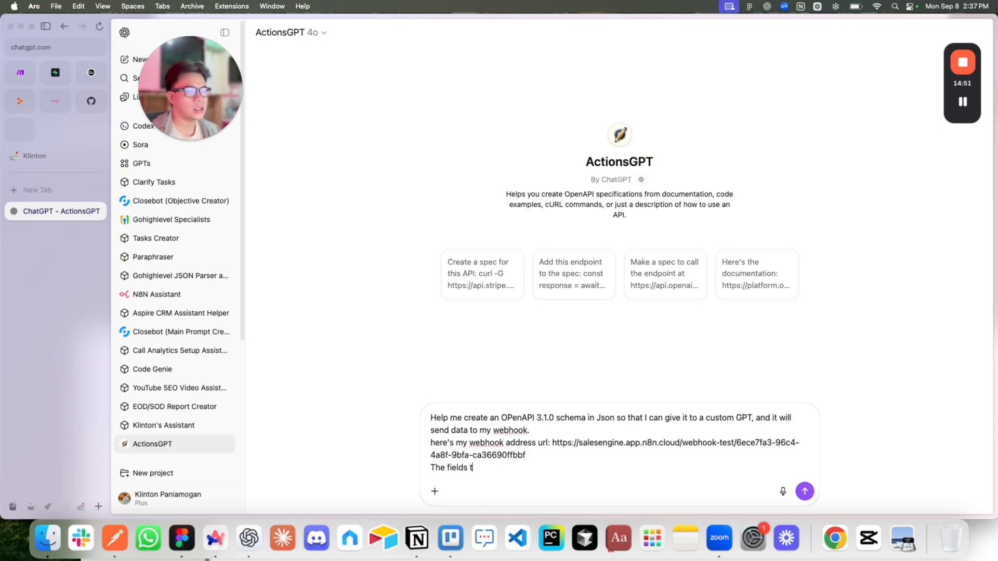
{"action": "type", "text": "o send over in the body requests to the web"}
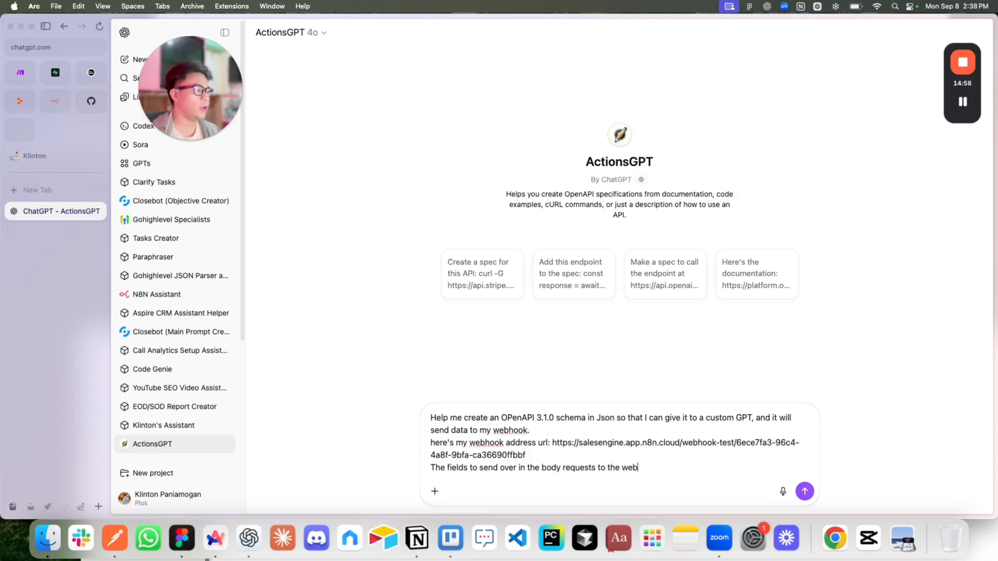
{"action": "type", "text": ":"}
{"action": "key", "text": "shift+Return"}
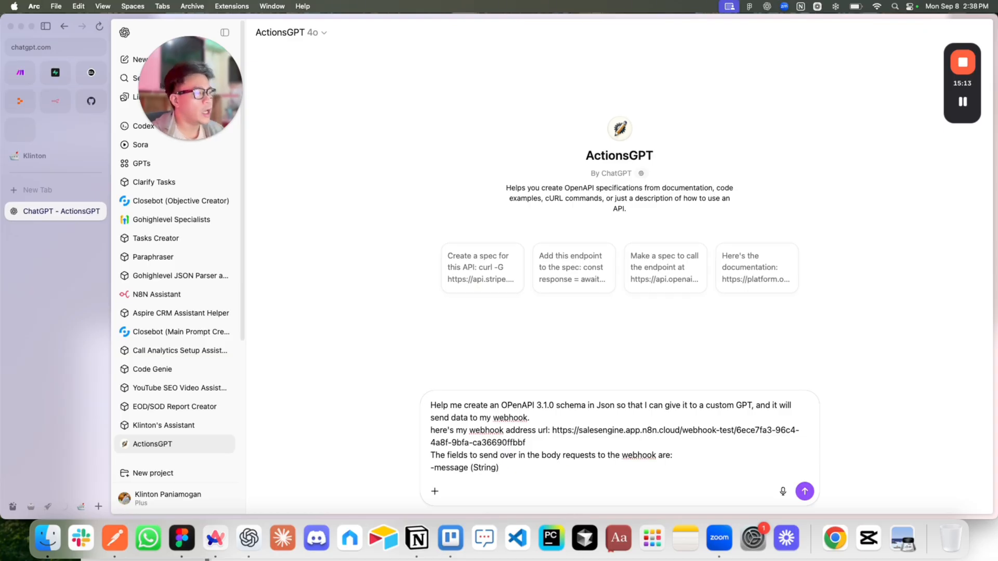
{"action": "key", "text": "Return"}
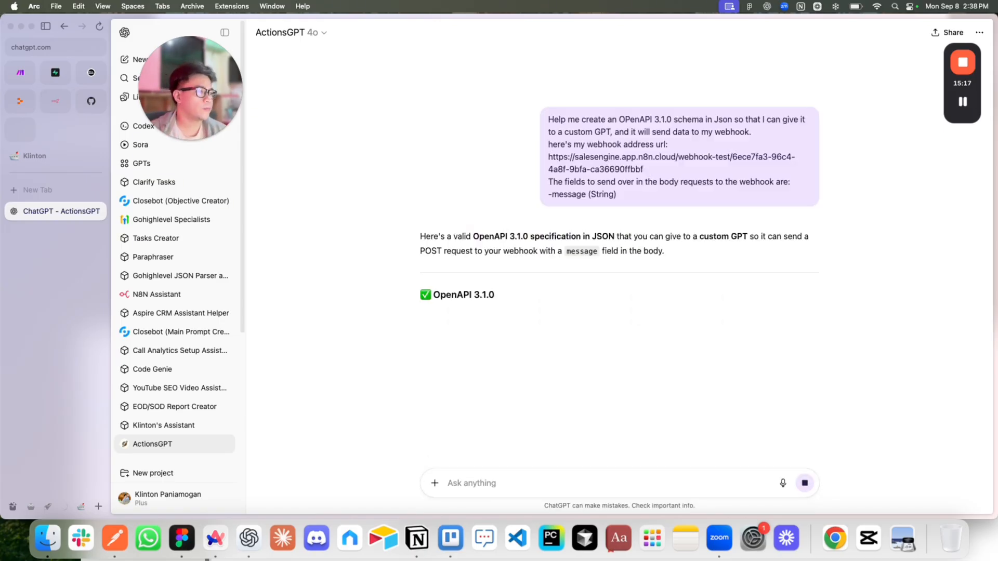
Review the message property in the generated OpenAPI 3.1.0 schema and copy the complete JSON code.
{"action": "scroll", "coordinate": [490, 273], "scroll_direction": "down", "scroll_amount": 5}
{"action": "scroll", "coordinate": [490, 272], "scroll_direction": "down", "scroll_amount": 3}
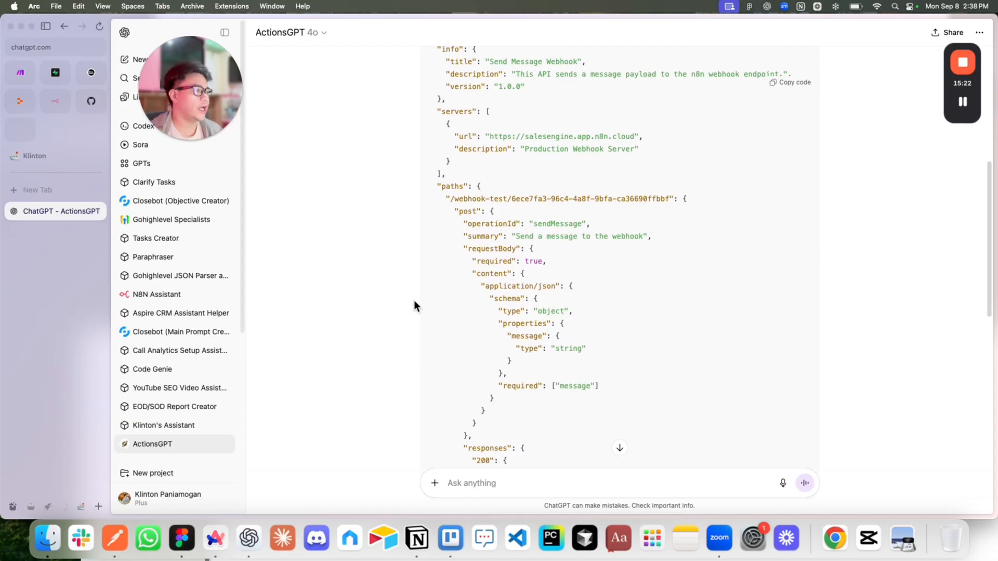
{"action": "left_click_drag", "start_coordinate": [520, 337], "coordinate": [552, 339]}
{"action": "left_click", "coordinate": [451, 350]}
{"action": "scroll", "coordinate": [450, 351], "scroll_direction": "up", "scroll_amount": 1}
{"action": "scroll", "coordinate": [488, 342], "scroll_direction": "down", "scroll_amount": 3}
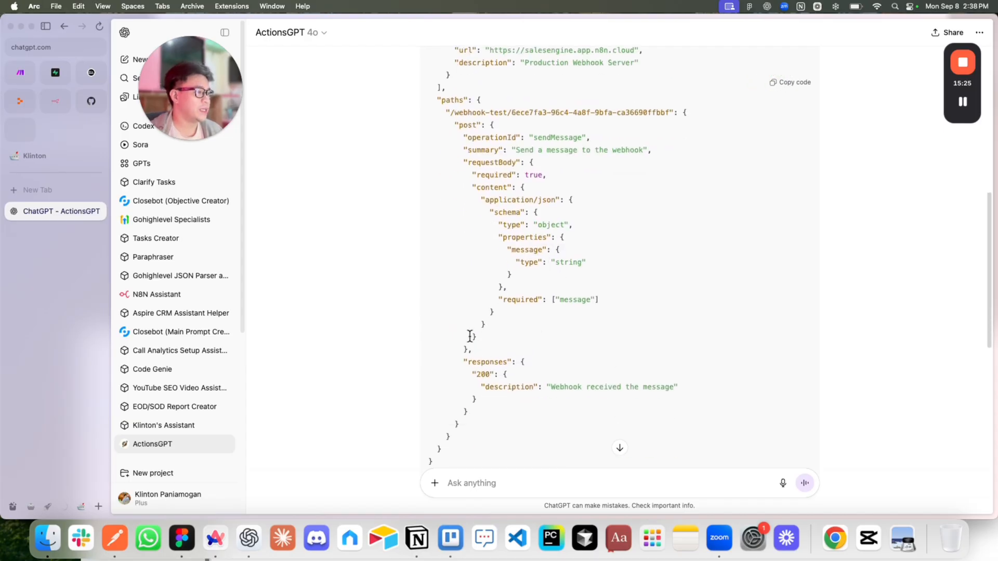
{"action": "scroll", "coordinate": [520, 311], "scroll_direction": "up", "scroll_amount": 1}
{"action": "scroll", "coordinate": [522, 299], "scroll_direction": "up", "scroll_amount": 10}
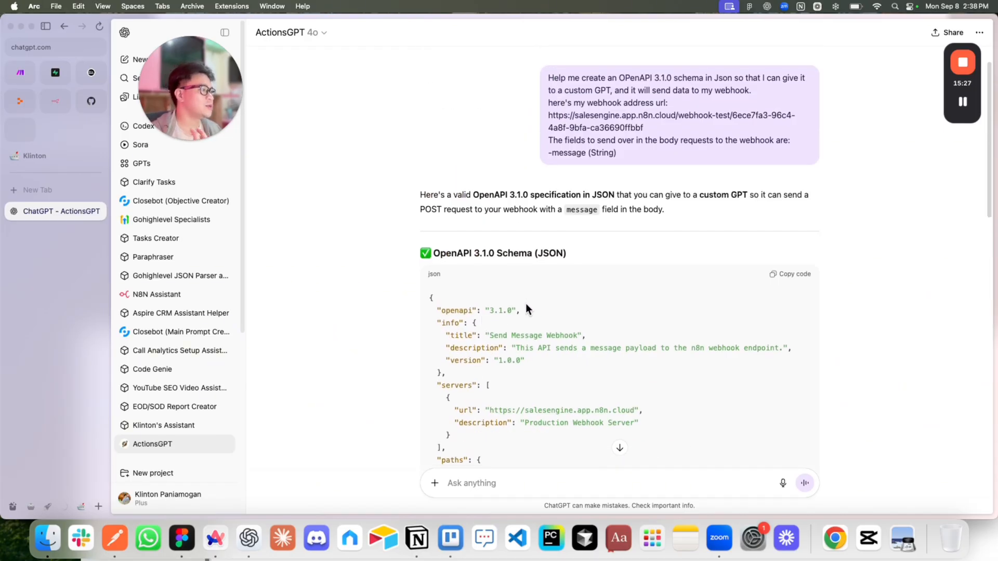
{"action": "left_click", "coordinate": [795, 179]}
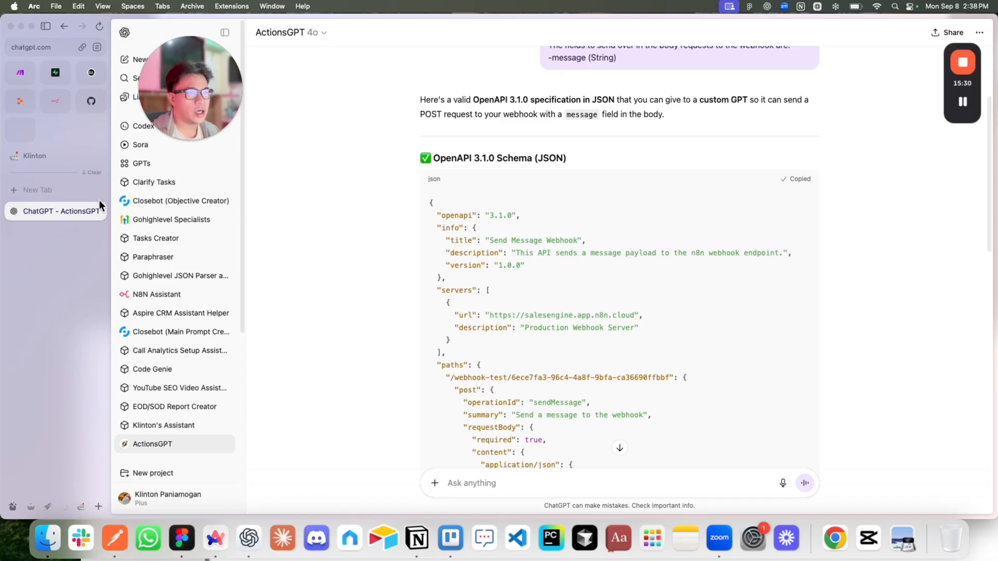
Open the custom assistant GPT for editing and go to the Actions section of its configuration.
{"action": "left_click", "coordinate": [162, 164]}
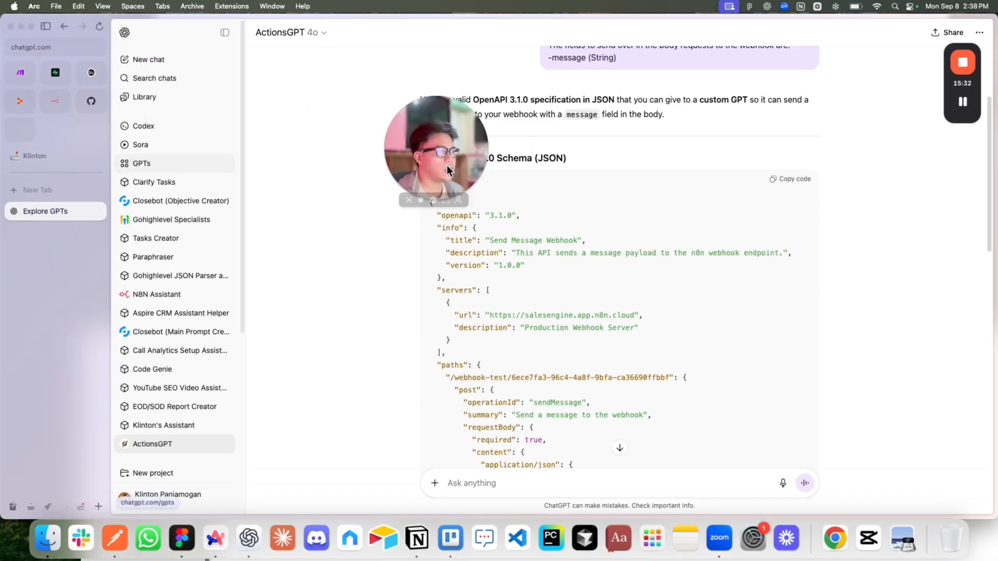
{"action": "mouse_move", "coordinate": [970, 106]}
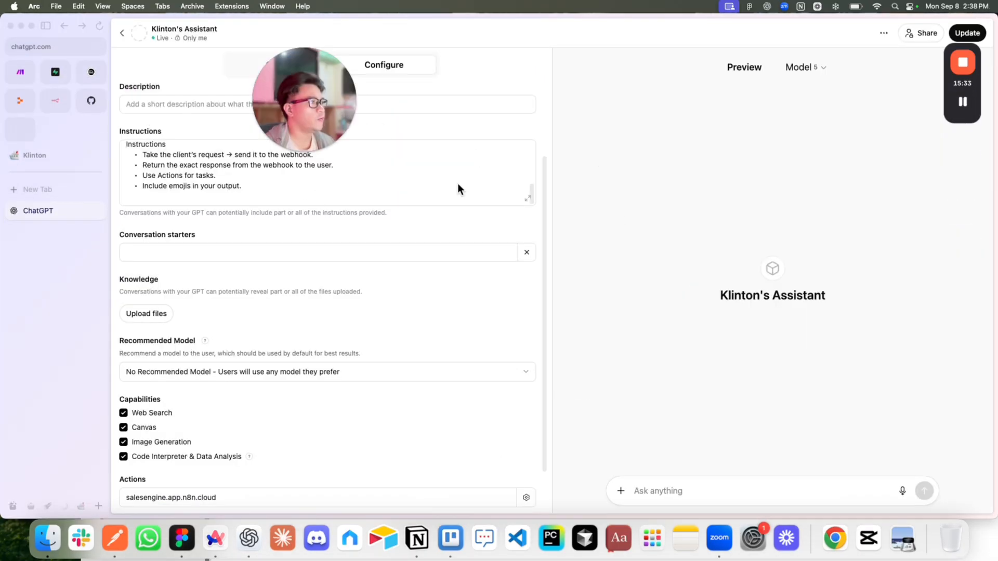
{"action": "scroll", "coordinate": [251, 240], "scroll_direction": "down", "scroll_amount": 2}
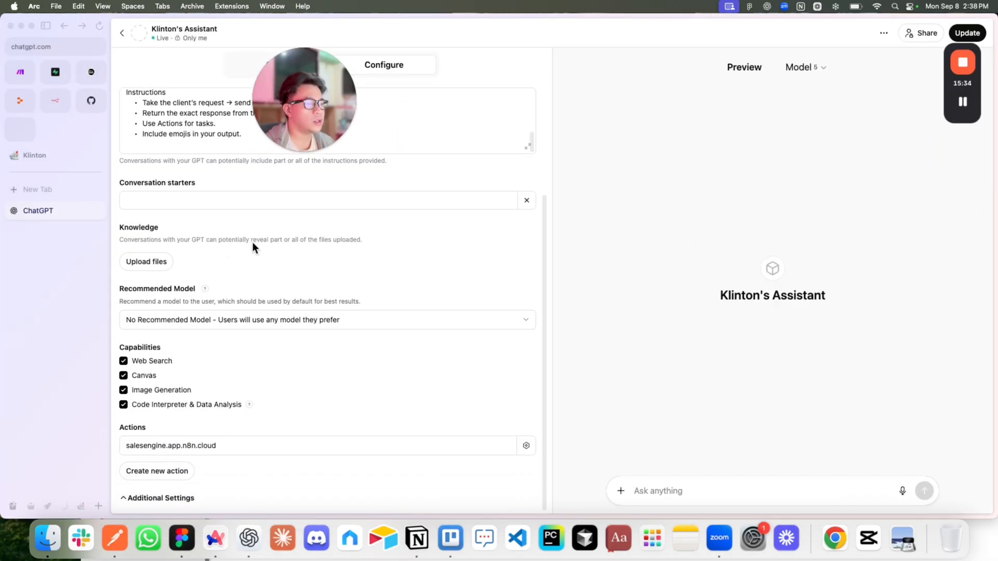
{"action": "left_click_drag", "start_coordinate": [280, 64], "coordinate": [449, 219]}
{"action": "scroll", "coordinate": [201, 313], "scroll_direction": "down", "scroll_amount": 1}
{"action": "scroll", "coordinate": [306, 270], "scroll_direction": "up", "scroll_amount": 5}
{"action": "scroll", "coordinate": [310, 364], "scroll_direction": "down", "scroll_amount": 5}
Try to create a new action from the copied OpenAPI schema, and return to the assistant's configuration.
{"action": "left_click", "coordinate": [178, 470]}
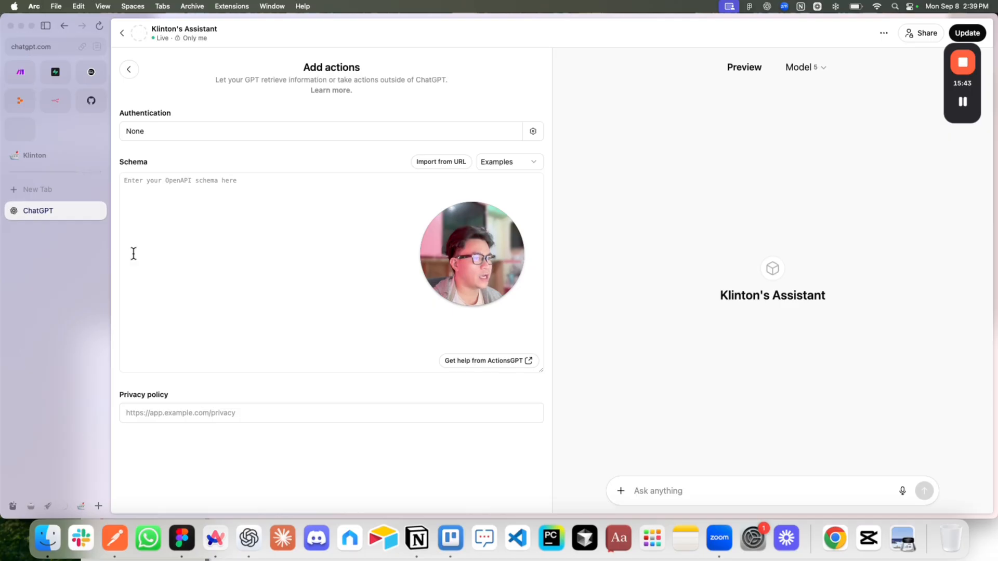
{"action": "key", "text": "super+v"}
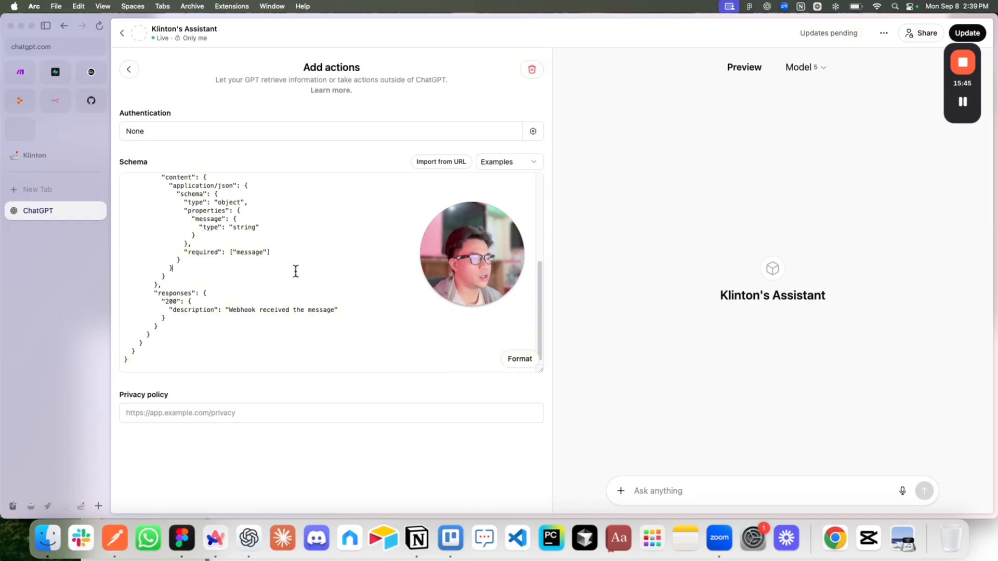
{"action": "scroll", "coordinate": [297, 272], "scroll_direction": "up", "scroll_amount": 10}
{"action": "scroll", "coordinate": [280, 273], "scroll_direction": "down", "scroll_amount": 5}
{"action": "scroll", "coordinate": [277, 274], "scroll_direction": "up", "scroll_amount": 2}
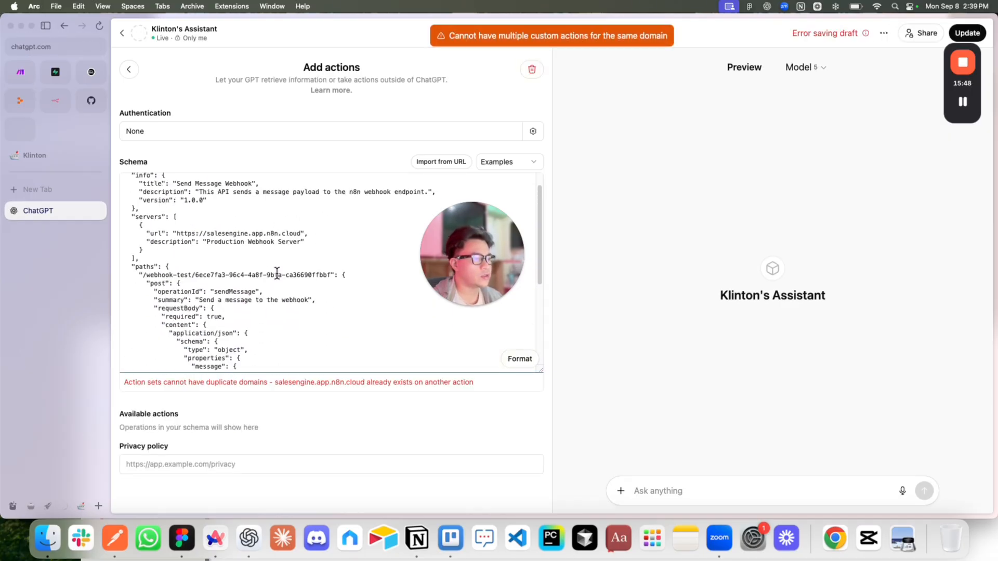
{"action": "scroll", "coordinate": [277, 273], "scroll_direction": "up", "scroll_amount": 3}
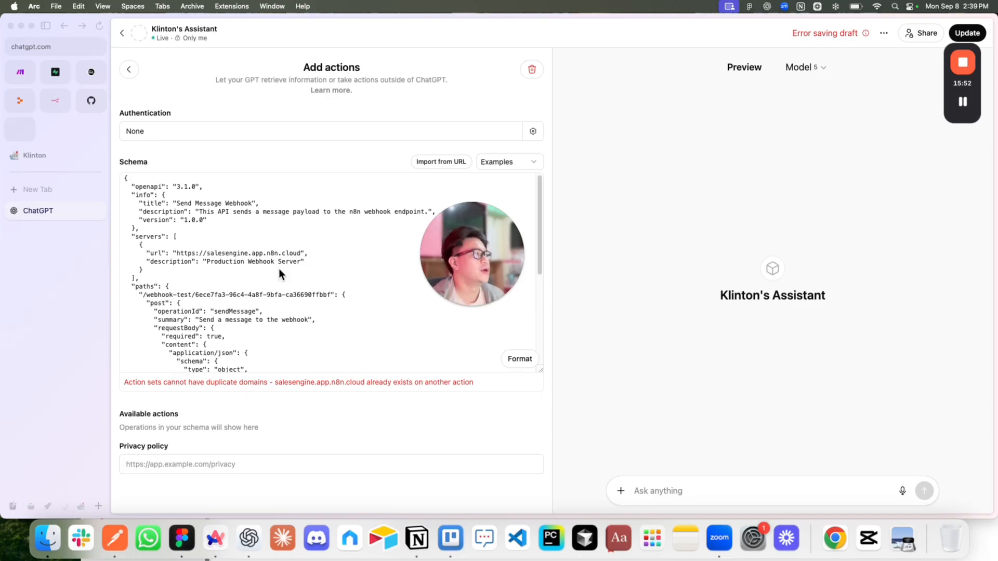
{"action": "left_click", "coordinate": [128, 69]}
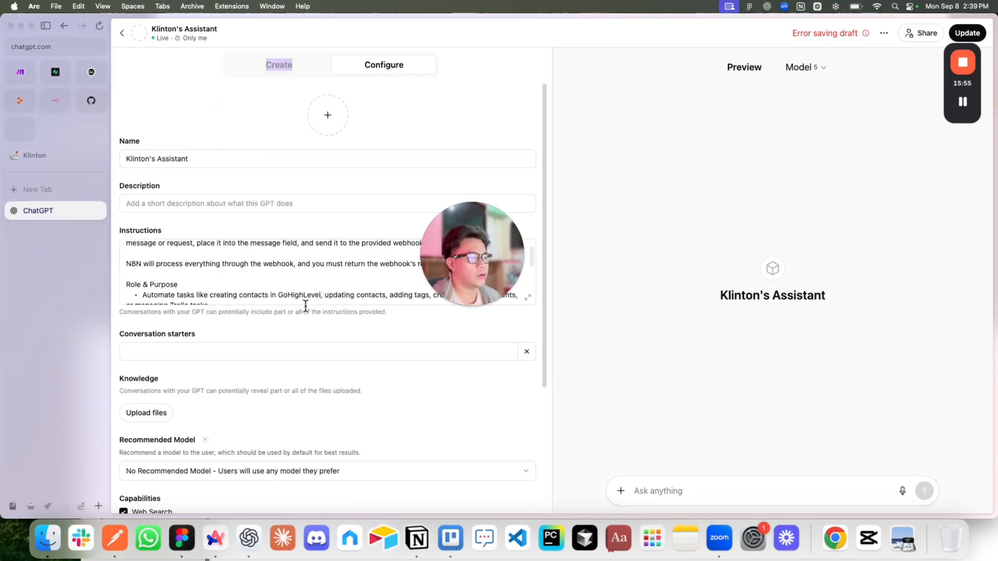
Open the existing salesengine.app.n8n.cloud action and examine its schema, including the message property and the example payload.
{"action": "scroll", "coordinate": [306, 308], "scroll_direction": "down", "scroll_amount": 10}
{"action": "left_click", "coordinate": [272, 442]}
{"action": "scroll", "coordinate": [314, 324], "scroll_direction": "down", "scroll_amount": 5}
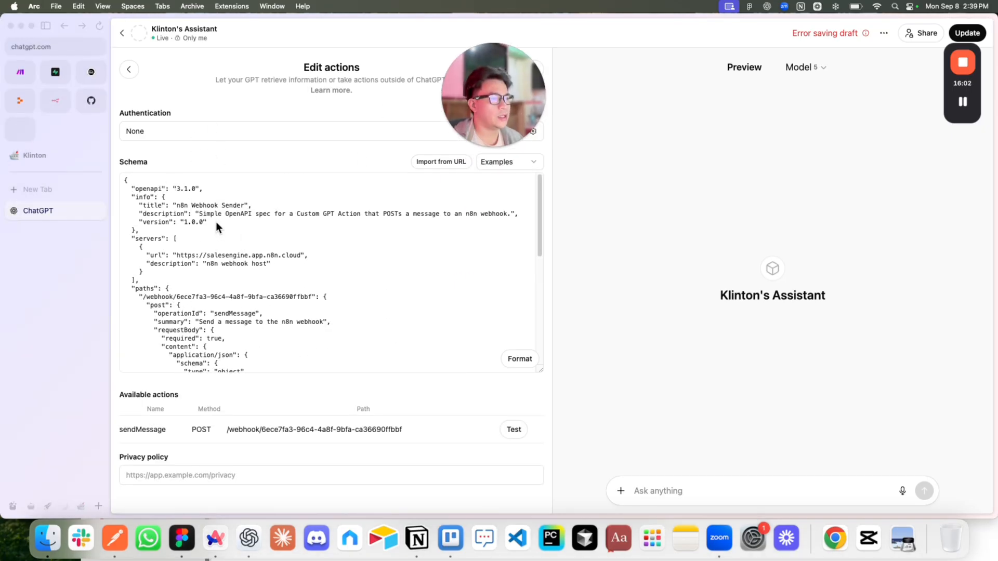
{"action": "scroll", "coordinate": [219, 230], "scroll_direction": "down", "scroll_amount": 6}
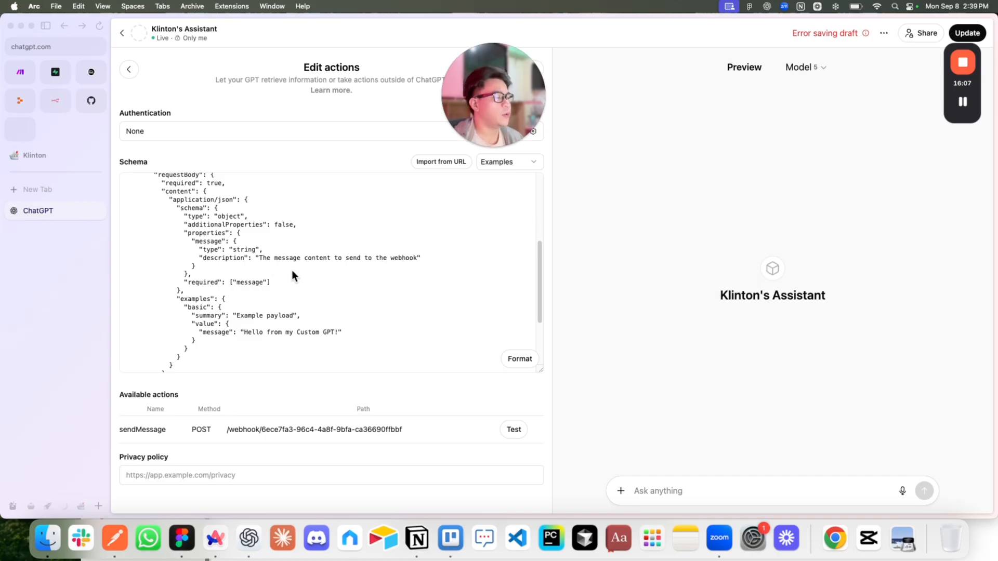
{"action": "scroll", "coordinate": [312, 274], "scroll_direction": "down", "scroll_amount": 4}
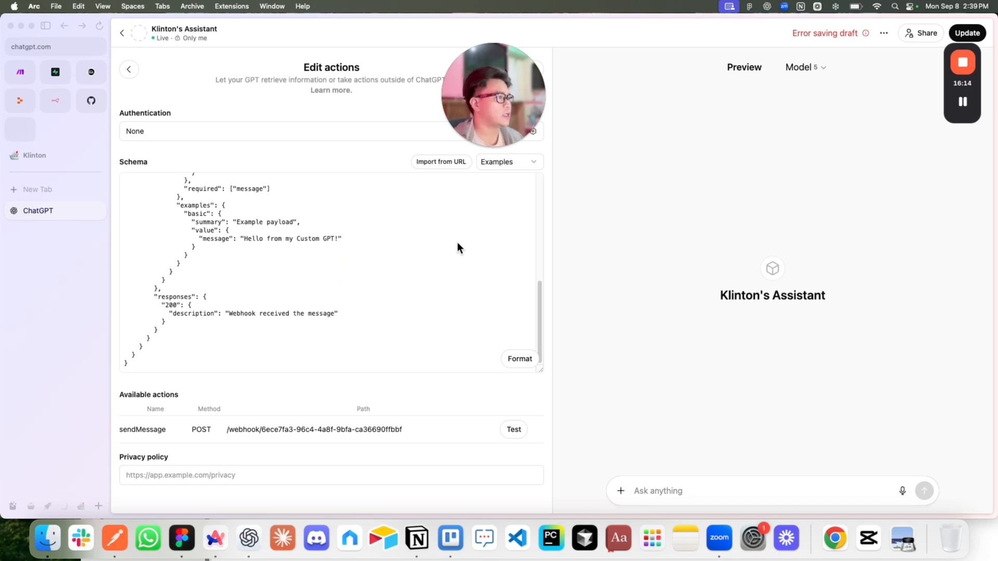
{"action": "scroll", "coordinate": [275, 268], "scroll_direction": "up", "scroll_amount": 1}
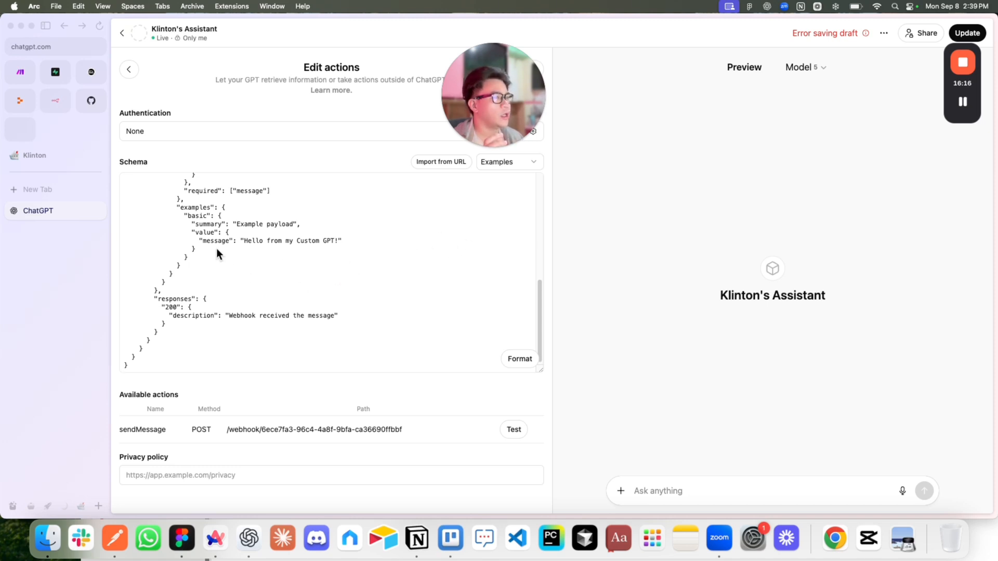
{"action": "scroll", "coordinate": [245, 249], "scroll_direction": "up", "scroll_amount": 1}
{"action": "left_click", "coordinate": [208, 247]}
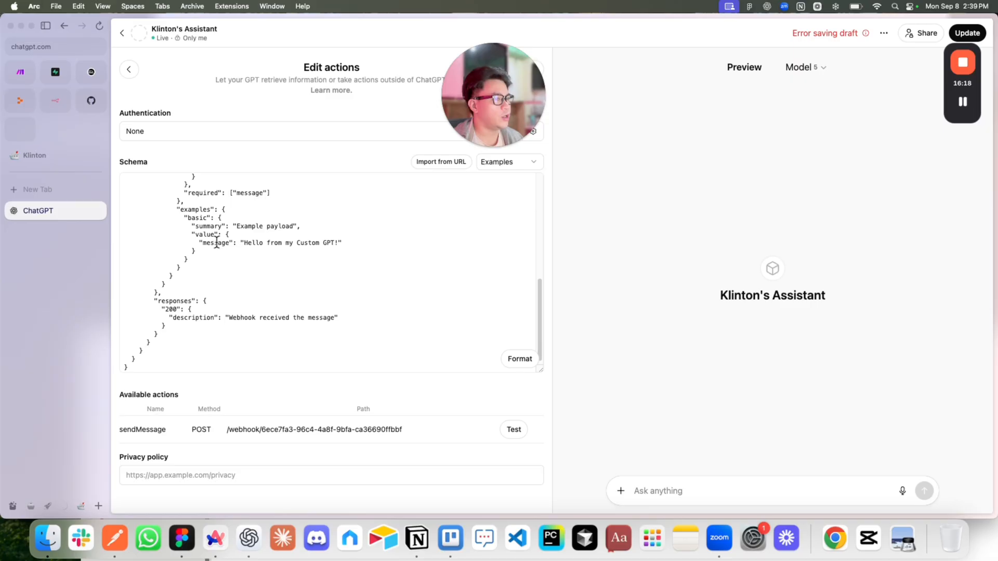
{"action": "scroll", "coordinate": [226, 245], "scroll_direction": "down", "scroll_amount": 1}
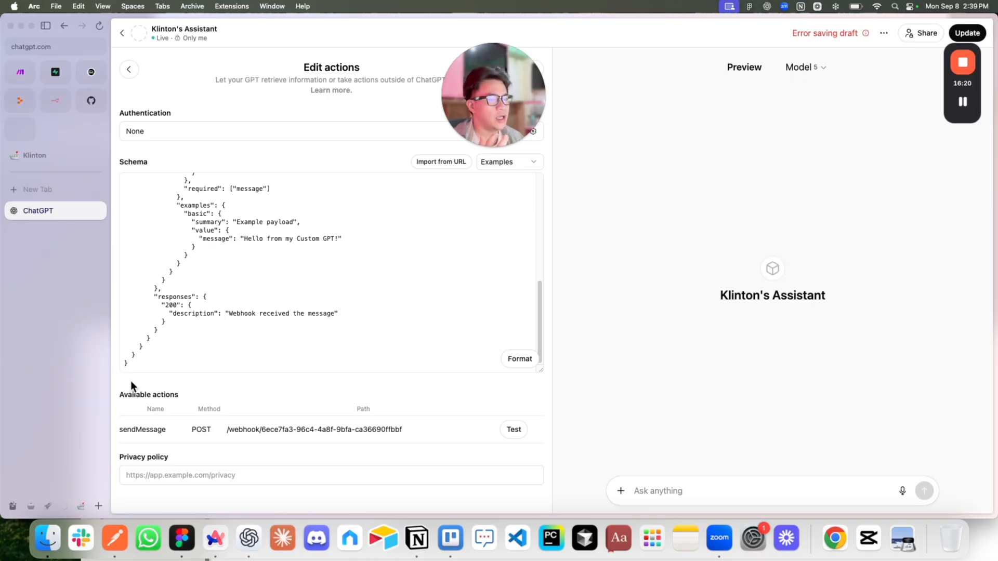
Switch to n8n, examine the body message in the Webhook1 node's output, and return to the workflow canvas.
{"action": "left_click", "coordinate": [64, 506]}
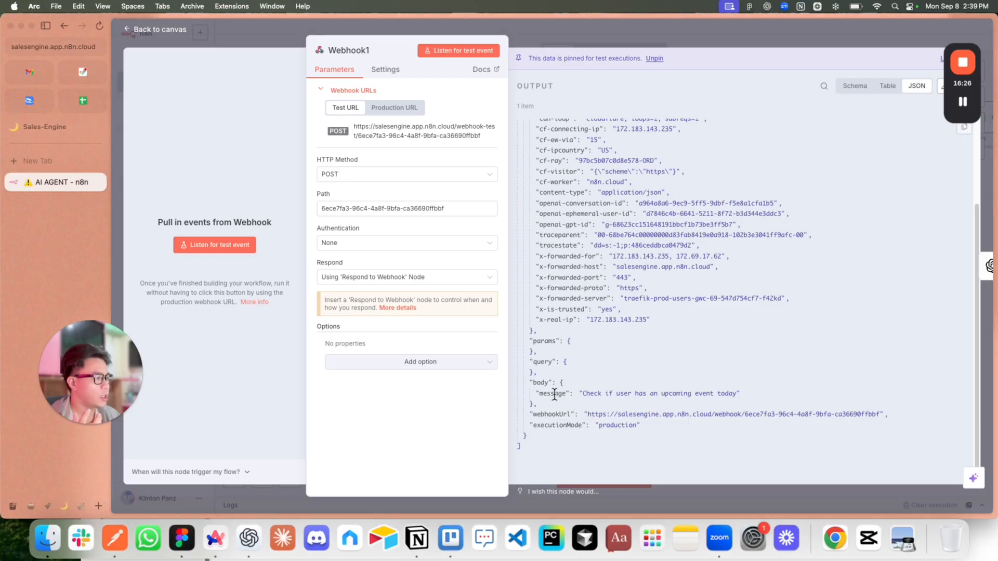
{"action": "left_click_drag", "start_coordinate": [583, 394], "coordinate": [737, 390]}
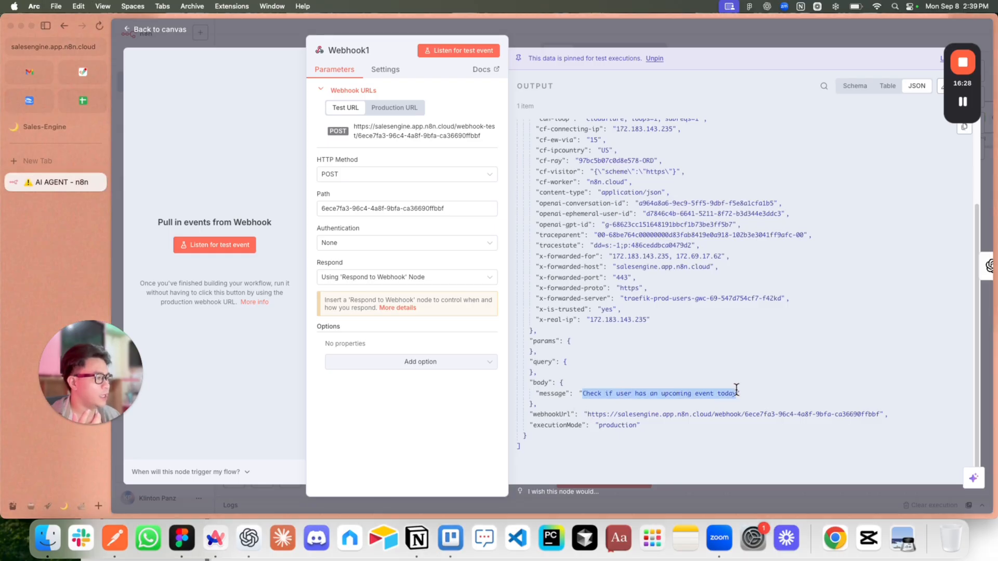
{"action": "left_click", "coordinate": [636, 394]}
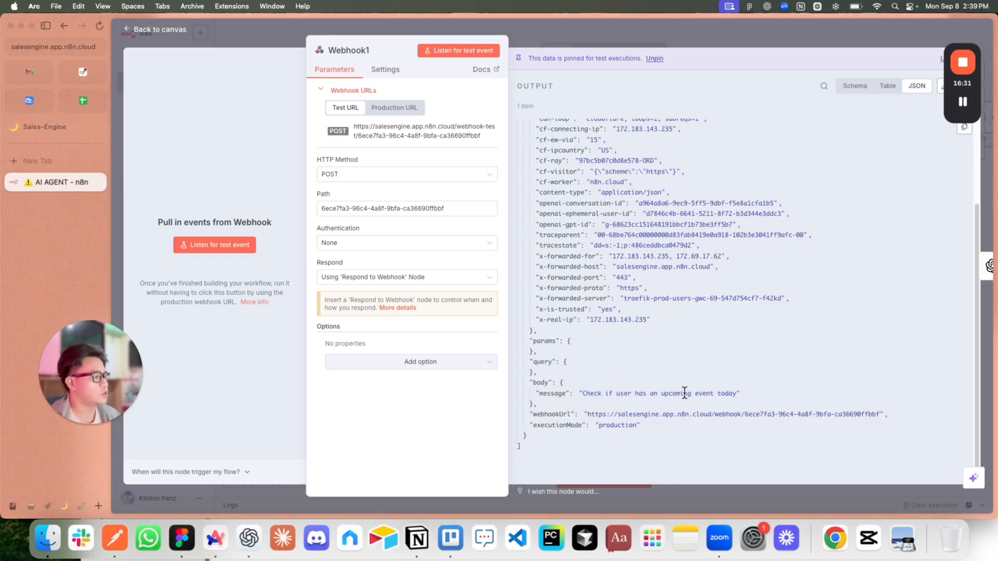
{"action": "left_click", "coordinate": [660, 33]}
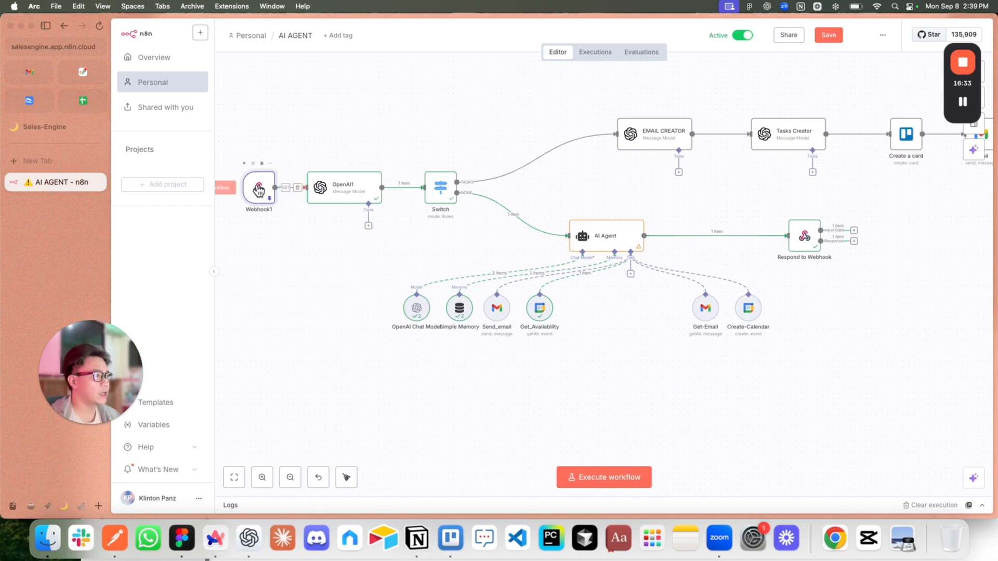
Examine the OpenAI1 node's full prompt expression and its message variable, and return to the workflow canvas.
{"action": "double_click", "coordinate": [322, 190]}
{"action": "scroll", "coordinate": [557, 296], "scroll_direction": "down", "scroll_amount": 5}
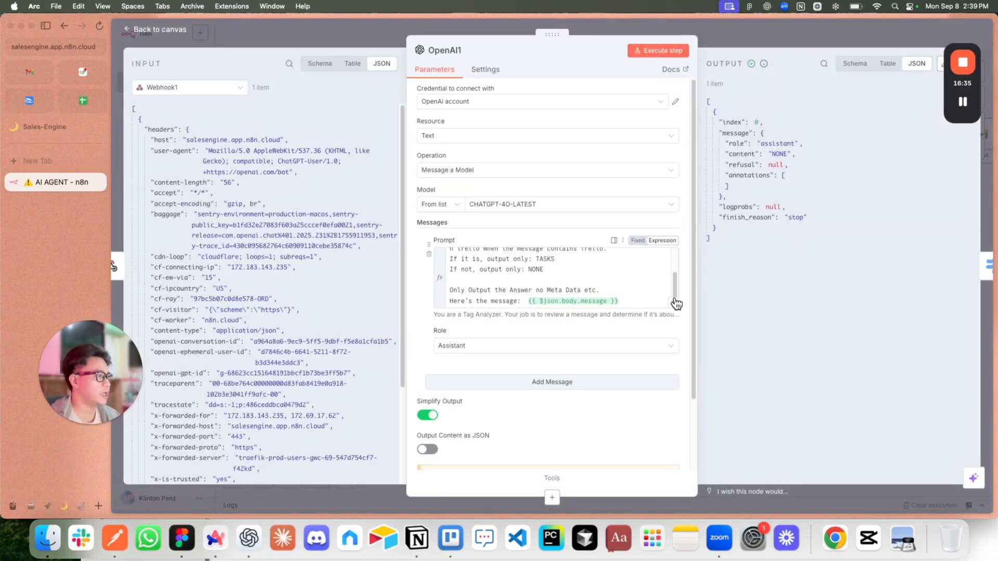
{"action": "left_click", "coordinate": [676, 302]}
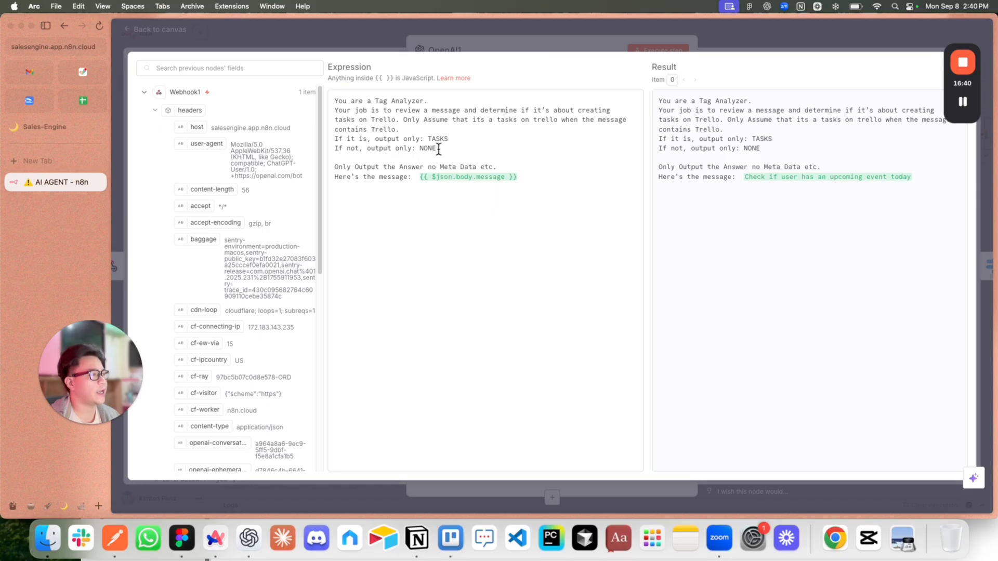
{"action": "left_click", "coordinate": [752, 47]}
{"action": "left_click", "coordinate": [699, 34]}
{"action": "scroll", "coordinate": [520, 123], "scroll_direction": "right", "scroll_amount": 1}
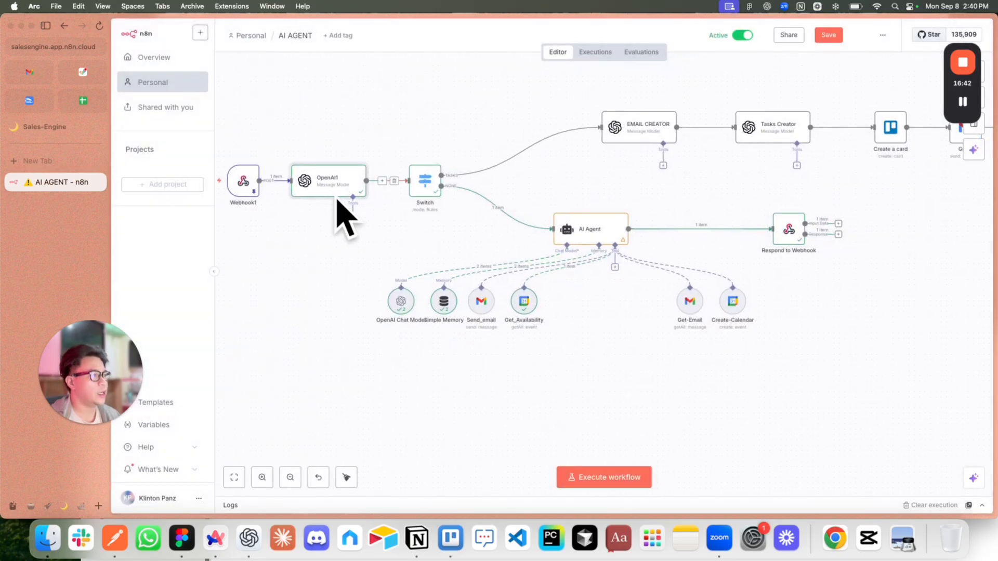
{"action": "scroll", "coordinate": [590, 238], "scroll_direction": "down", "scroll_amount": 1}
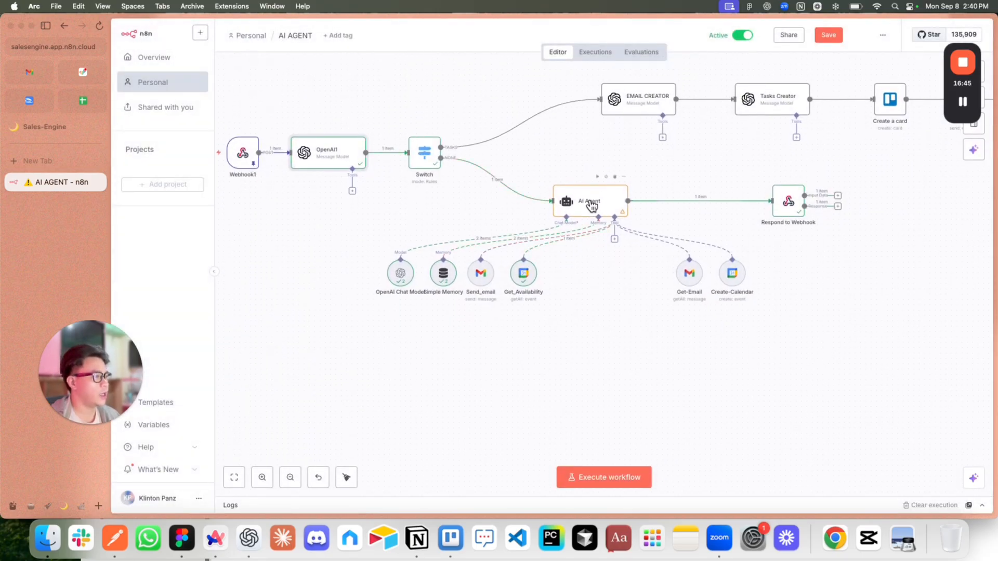
Examine the Get_Availability calendar tool's parameters and its returned event data, and return to the workflow canvas.
{"action": "double_click", "coordinate": [523, 281]}
{"action": "scroll", "coordinate": [511, 210], "scroll_direction": "down", "scroll_amount": 1}
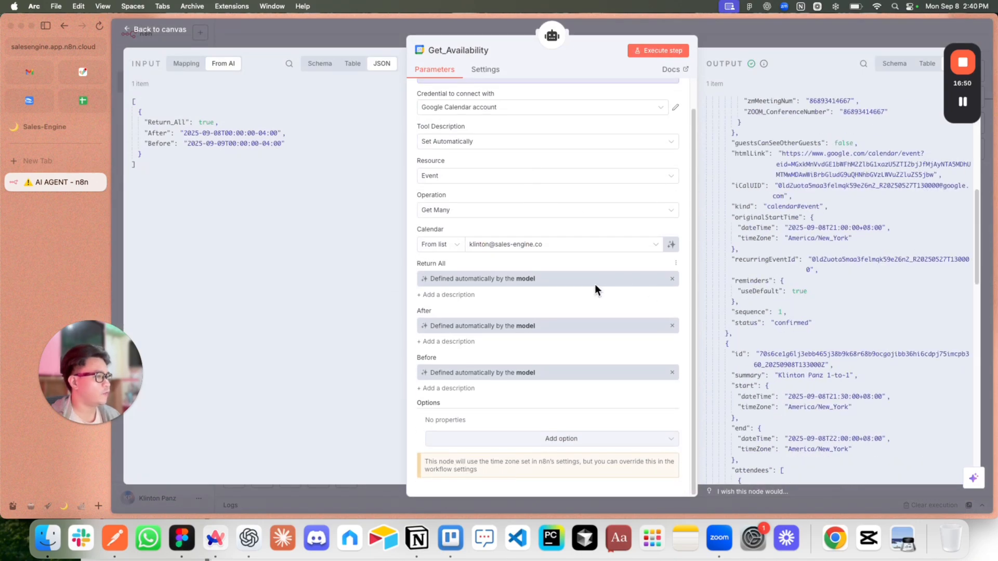
{"action": "scroll", "coordinate": [594, 284], "scroll_direction": "up", "scroll_amount": 1}
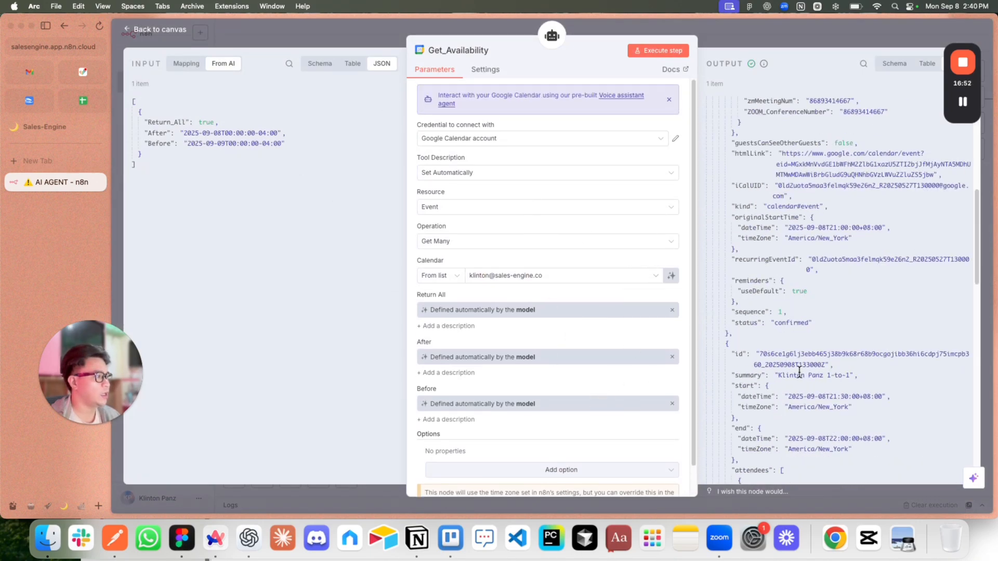
{"action": "key", "text": "Escape"}
{"action": "scroll", "coordinate": [508, 282], "scroll_direction": "up", "scroll_amount": 1}
{"action": "scroll", "coordinate": [588, 291], "scroll_direction": "up", "scroll_amount": 2}
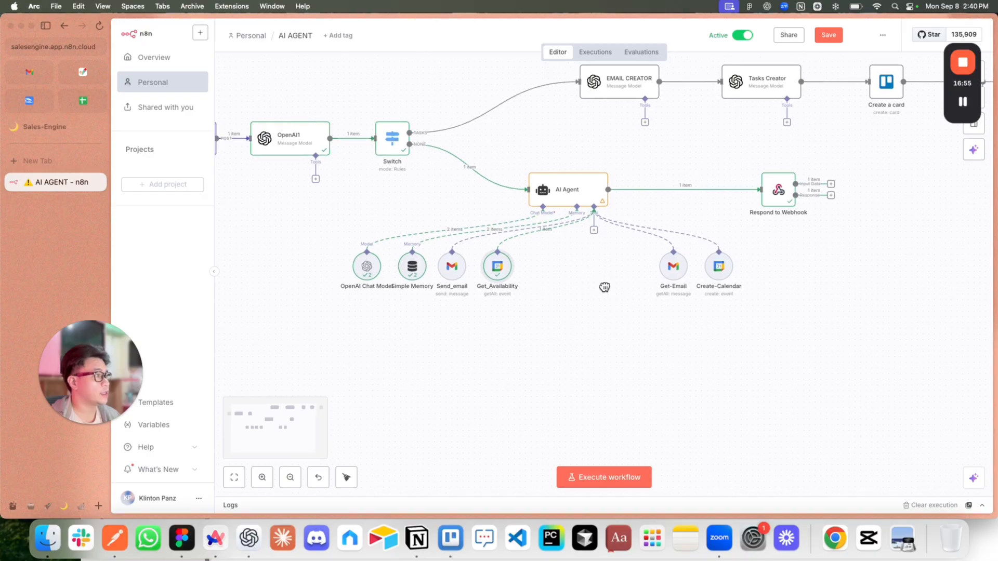
Examine the Respond to Webhook node's text response body and the AI Agent output it returns, and close the node.
{"action": "scroll", "coordinate": [603, 290], "scroll_direction": "up", "scroll_amount": 1}
{"action": "scroll", "coordinate": [603, 289], "scroll_direction": "right", "scroll_amount": 1}
{"action": "left_click", "coordinate": [770, 228]}
{"action": "double_click", "coordinate": [770, 227]}
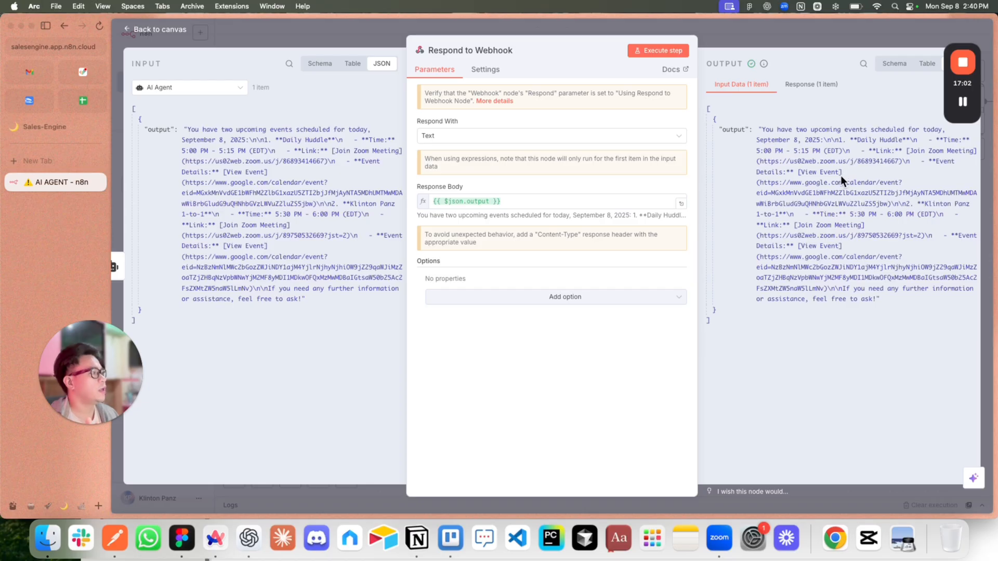
{"action": "left_click", "coordinate": [749, 27]}
Open the workflow's past executions and view the node path of the Sep 8, 14:24:53 run.
{"action": "scroll", "coordinate": [784, 143], "scroll_direction": "up", "scroll_amount": 2}
{"action": "scroll", "coordinate": [784, 143], "scroll_direction": "right", "scroll_amount": 1}
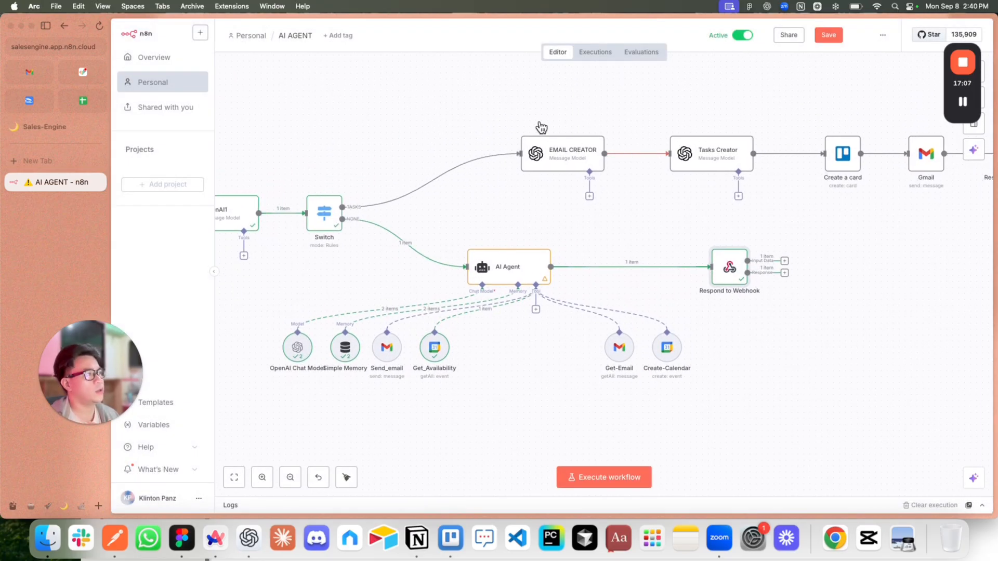
{"action": "scroll", "coordinate": [461, 133], "scroll_direction": "left", "scroll_amount": 1}
{"action": "scroll", "coordinate": [461, 134], "scroll_direction": "up", "scroll_amount": 1}
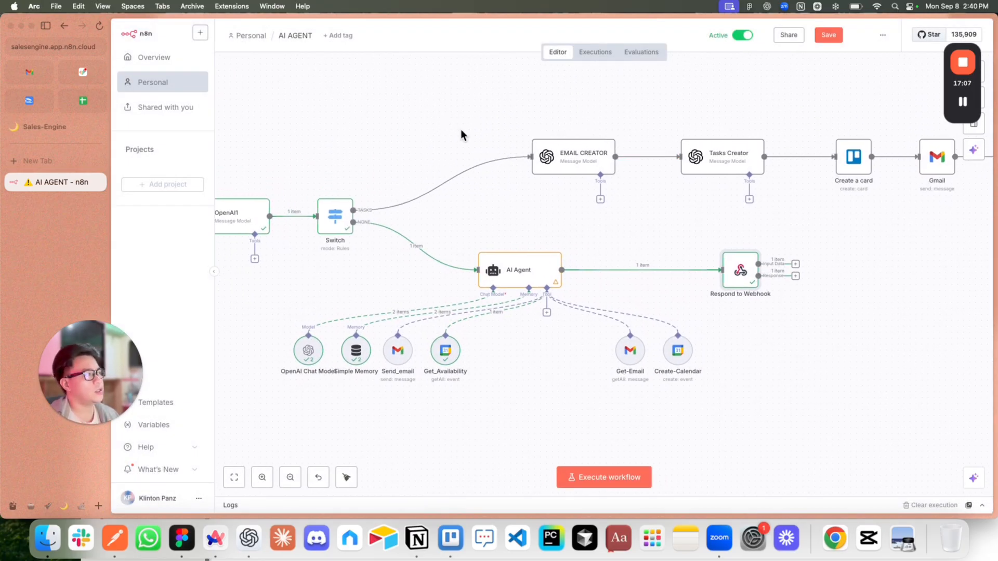
{"action": "left_click", "coordinate": [967, 104]}
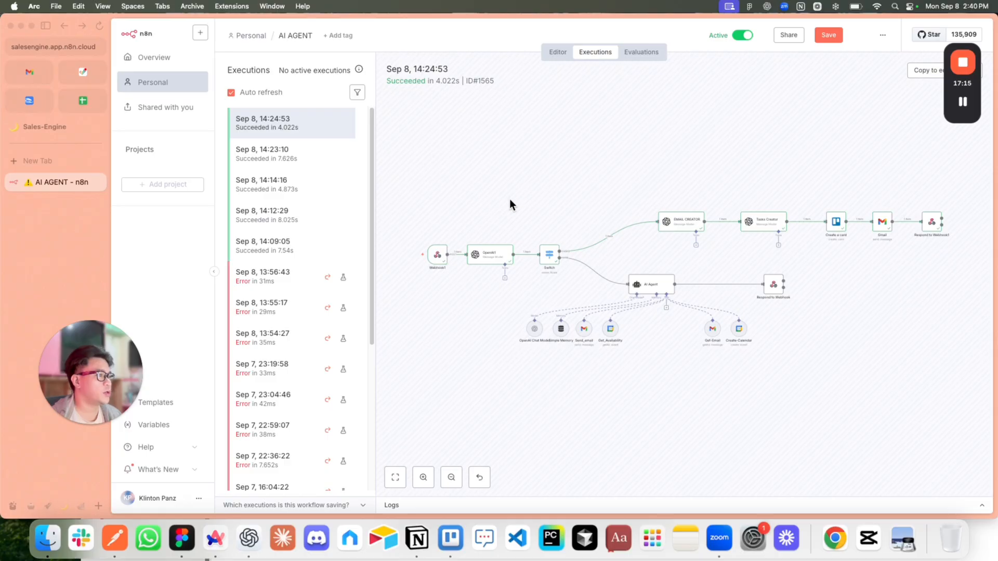
{"action": "scroll", "coordinate": [484, 218], "scroll_direction": "up", "scroll_amount": 1}
{"action": "scroll", "coordinate": [530, 232], "scroll_direction": "down", "scroll_amount": 1}
{"action": "left_click", "coordinate": [485, 253]}
{"action": "scroll", "coordinate": [473, 249], "scroll_direction": "up", "scroll_amount": 3}
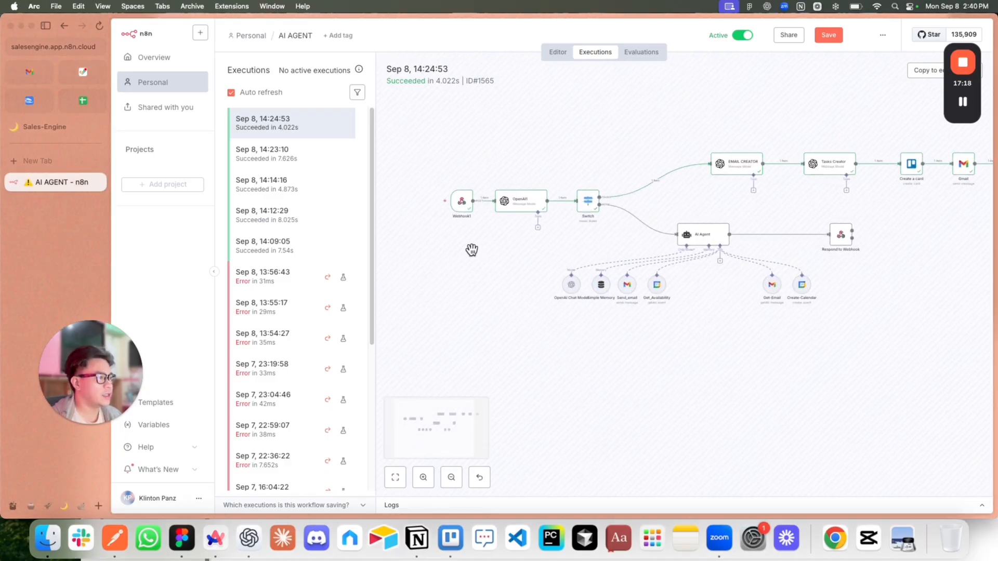
{"action": "scroll", "coordinate": [524, 248], "scroll_direction": "up", "scroll_amount": 1}
{"action": "left_click_drag", "start_coordinate": [637, 239], "coordinate": [588, 257]}
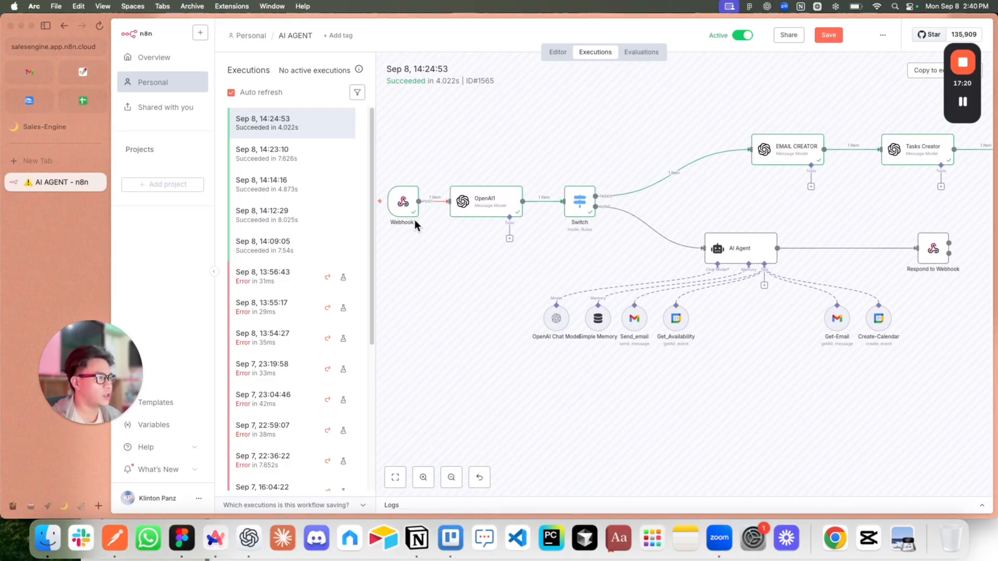
Examine the Trello task message in the body of this execution's Webhook1 output, and close the node.
{"action": "double_click", "coordinate": [403, 203]}
{"action": "scroll", "coordinate": [629, 339], "scroll_direction": "down", "scroll_amount": 5}
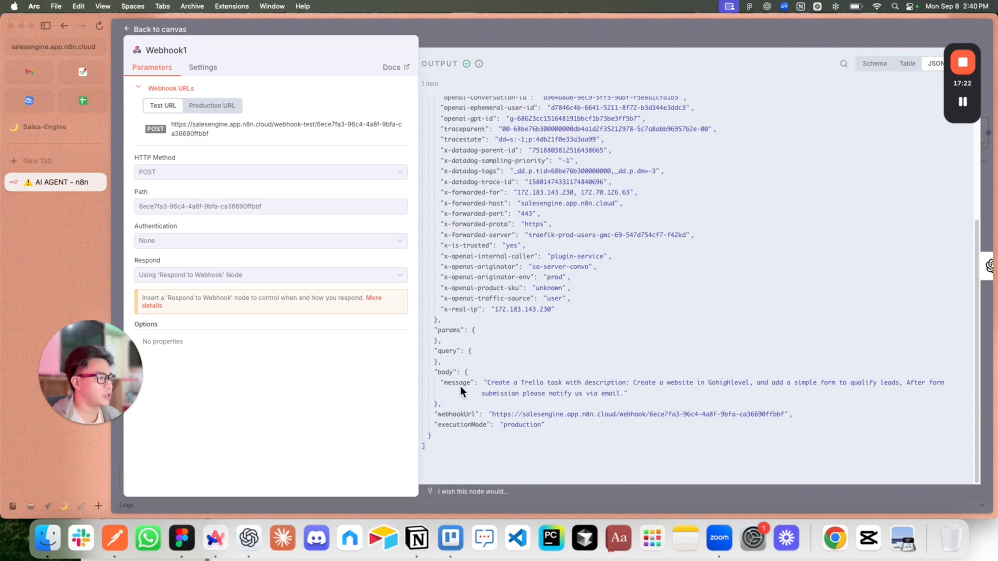
{"action": "key", "text": "Escape"}
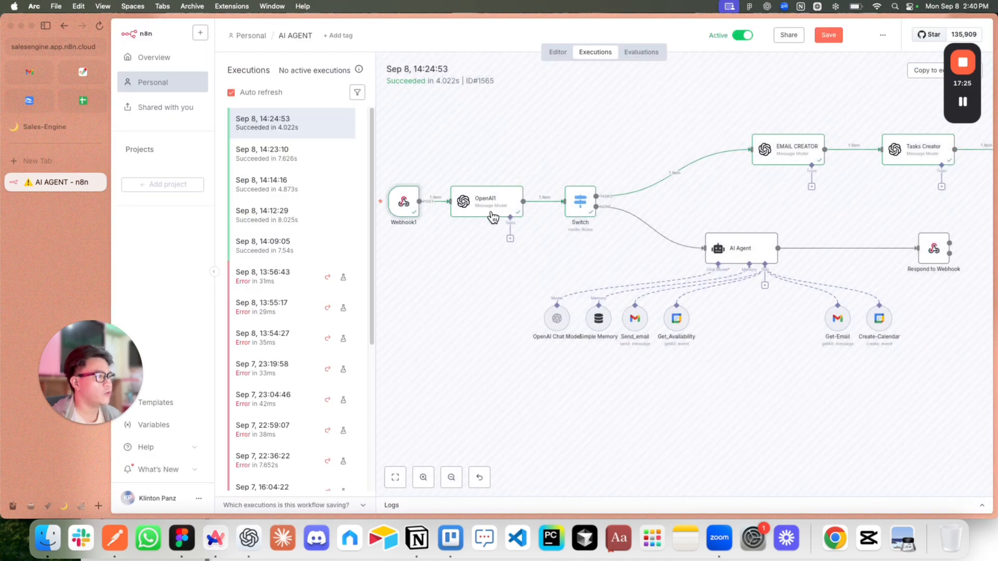
Examine the OpenAI1 node's Tag Analyzer prompt with its resolved message, and return to the execution canvas.
{"action": "double_click", "coordinate": [478, 207]}
{"action": "scroll", "coordinate": [598, 248], "scroll_direction": "down", "scroll_amount": 2}
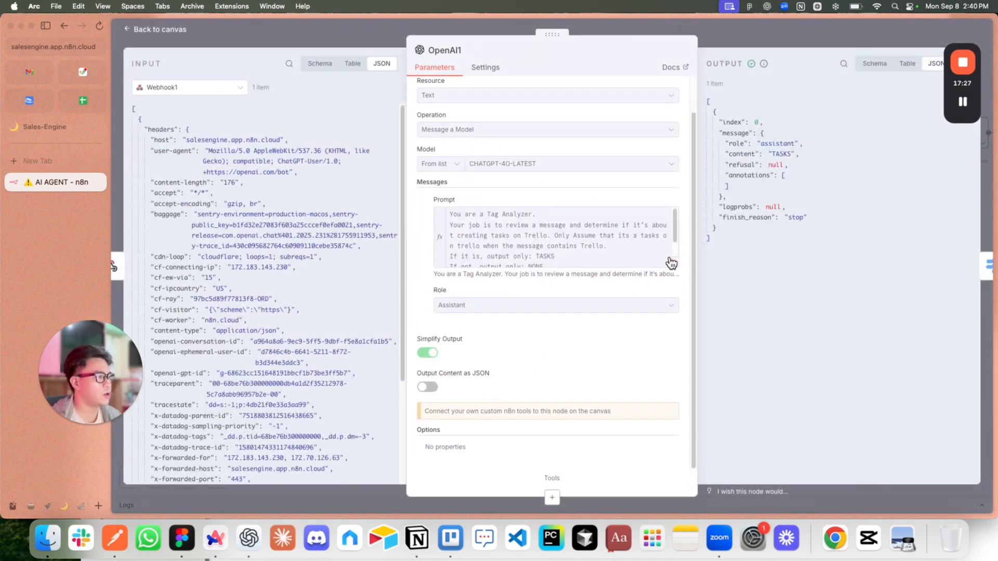
{"action": "left_click", "coordinate": [674, 266]}
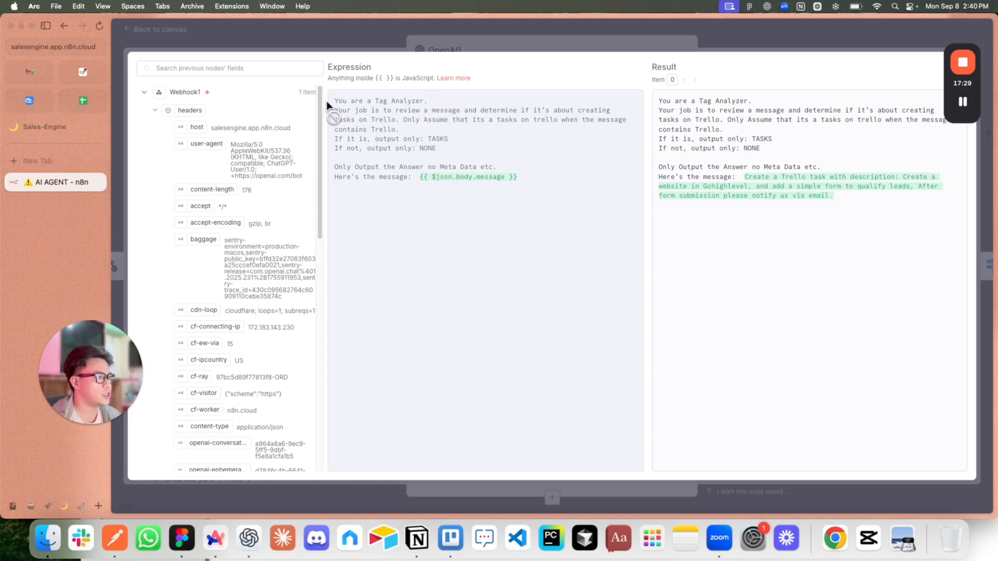
{"action": "key", "text": "Escape"}
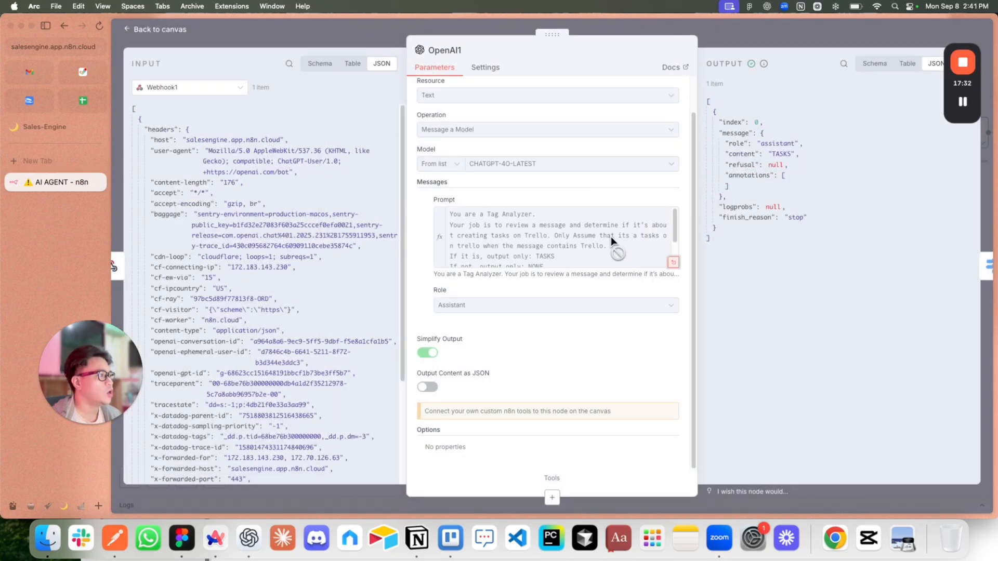
{"action": "left_click", "coordinate": [789, 38]}
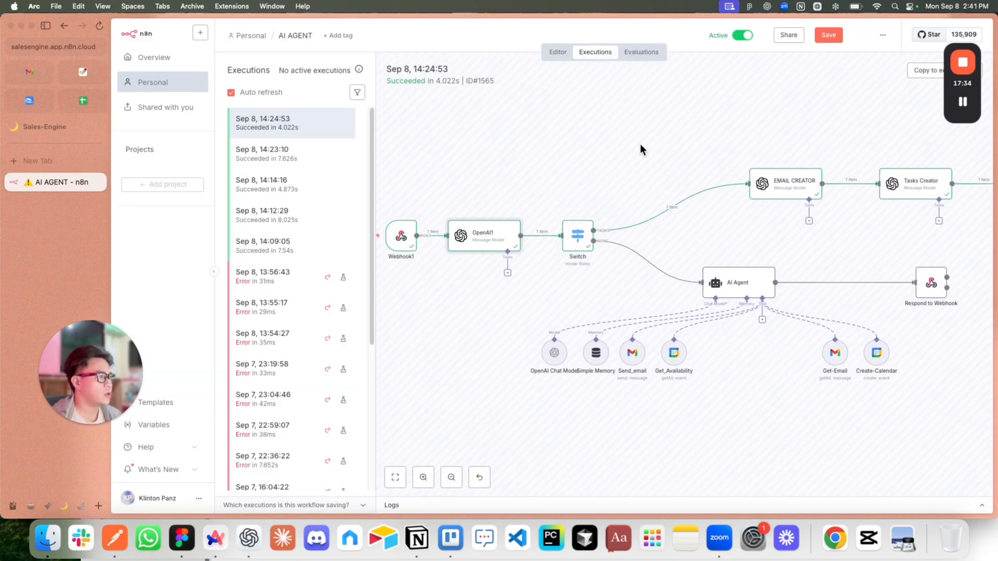
Examine the Switch node's TASKS and NONE routing rules and the two branches they lead to.
{"action": "double_click", "coordinate": [595, 238]}
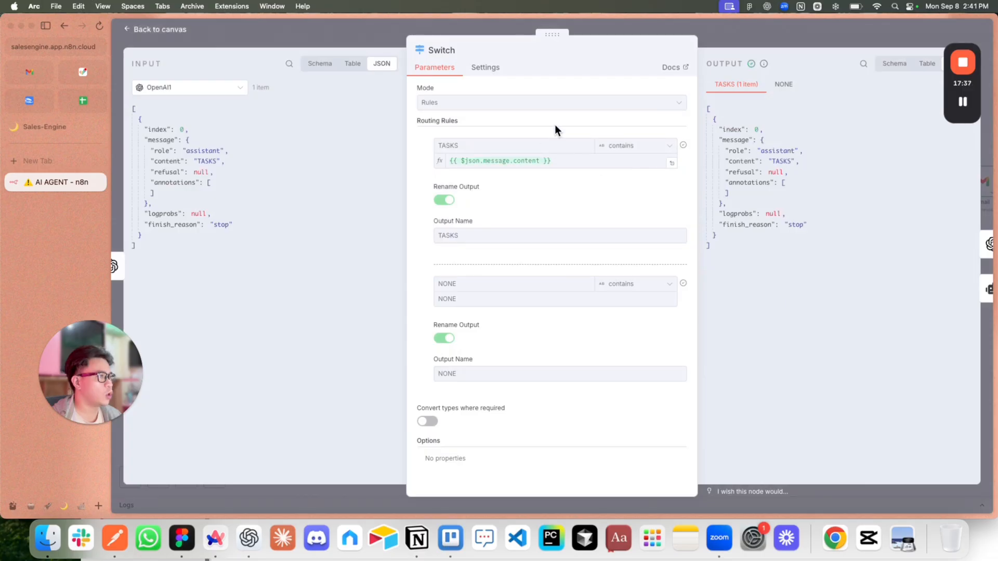
{"action": "left_click", "coordinate": [750, 27]}
{"action": "left_click_drag", "start_coordinate": [567, 203], "coordinate": [539, 218]}
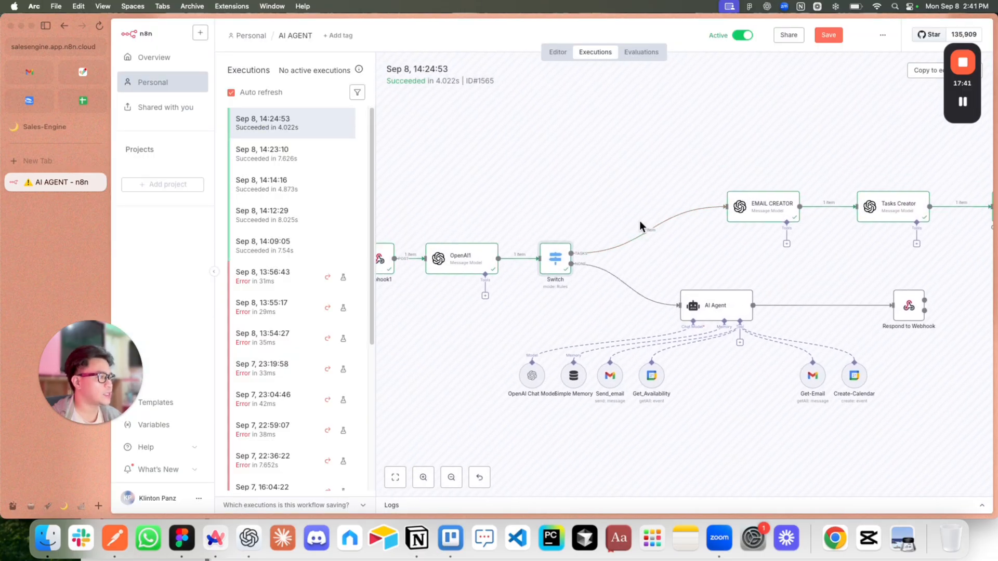
{"action": "left_click_drag", "start_coordinate": [686, 221], "coordinate": [673, 220]}
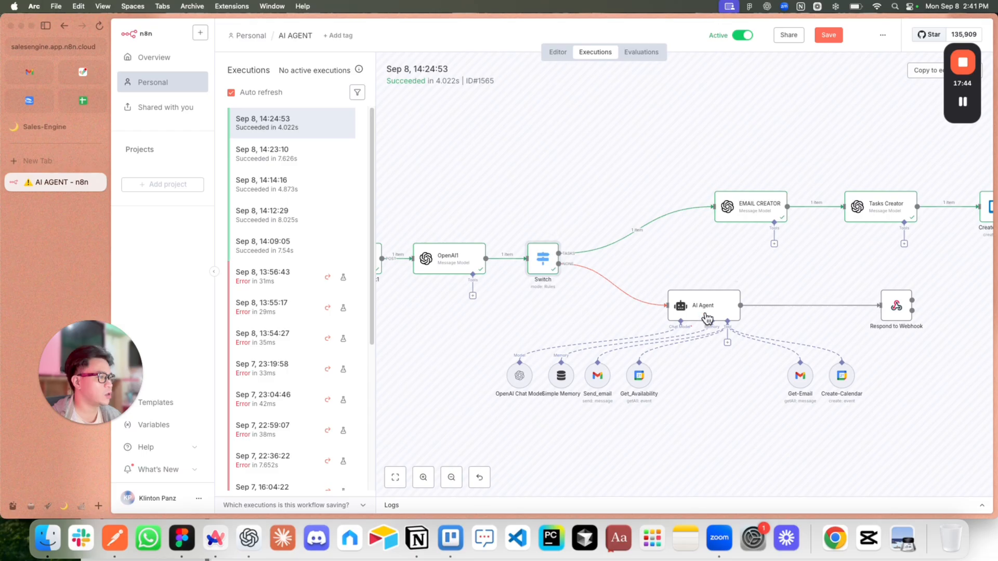
{"action": "double_click", "coordinate": [540, 269]}
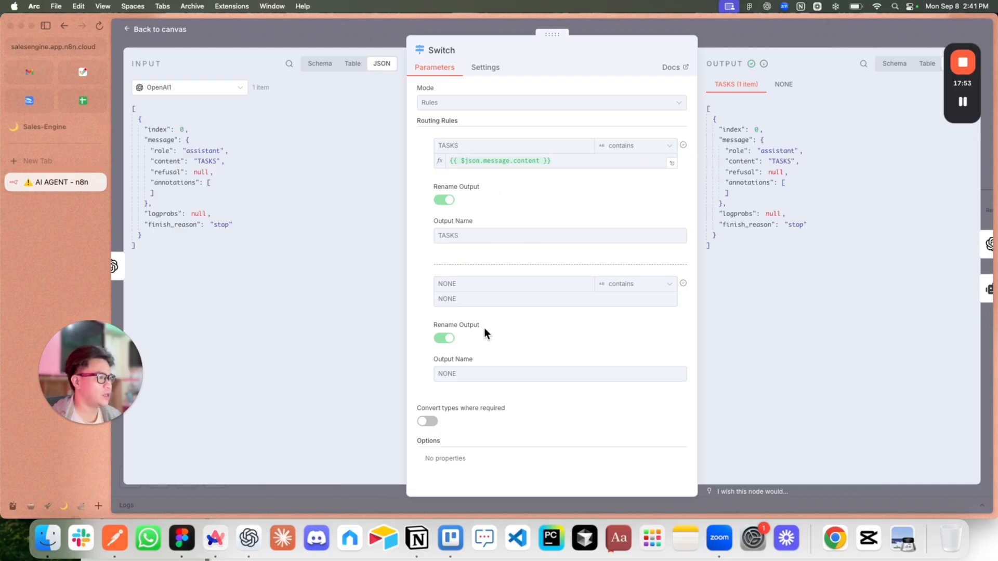
{"action": "key", "text": "Escape"}
Examine the EMAIL CREATOR node's model, prompts and generated subject and body, and close the node.
{"action": "scroll", "coordinate": [664, 178], "scroll_direction": "right", "scroll_amount": 6}
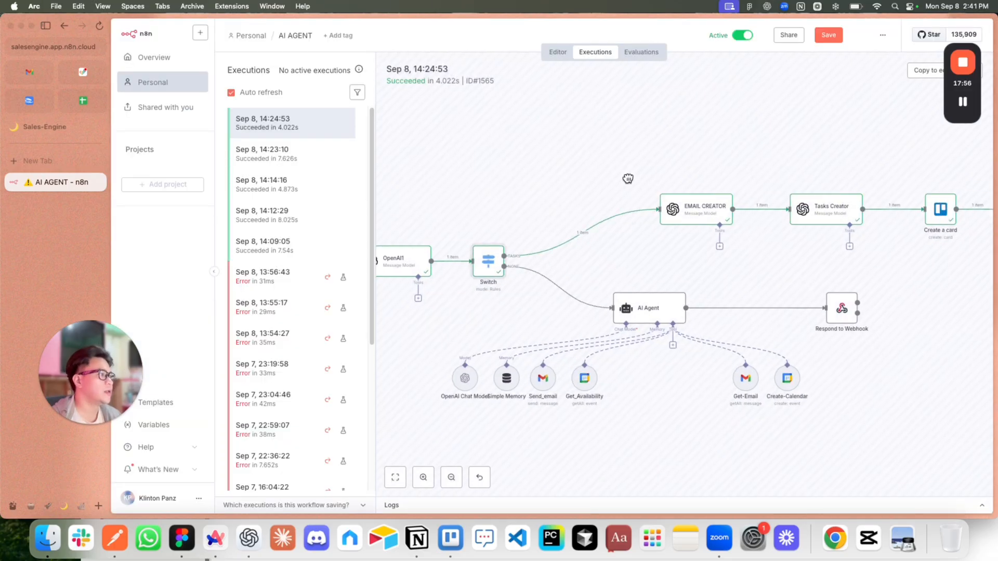
{"action": "double_click", "coordinate": [508, 221]}
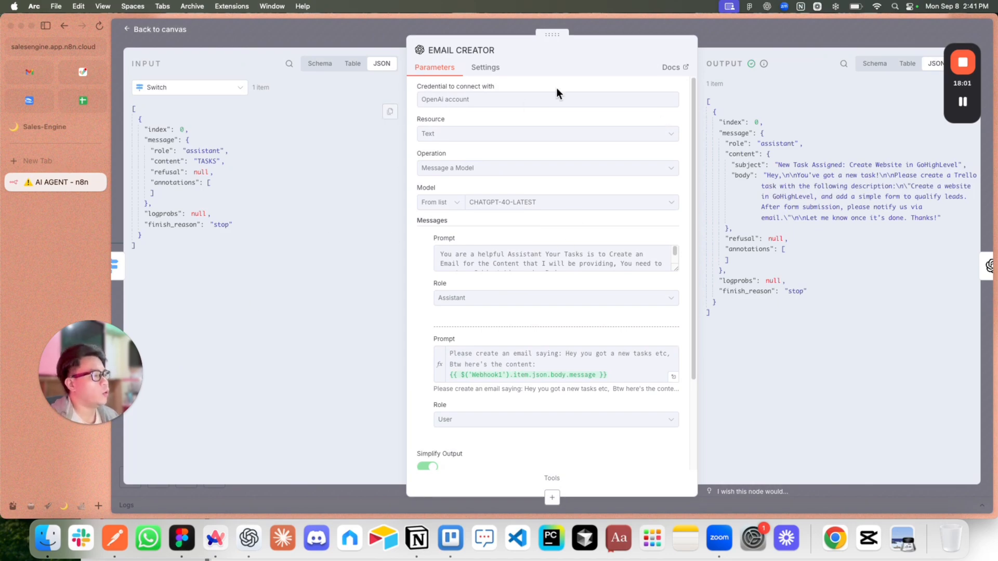
{"action": "scroll", "coordinate": [515, 273], "scroll_direction": "down", "scroll_amount": 3}
{"action": "scroll", "coordinate": [528, 282], "scroll_direction": "up", "scroll_amount": 3}
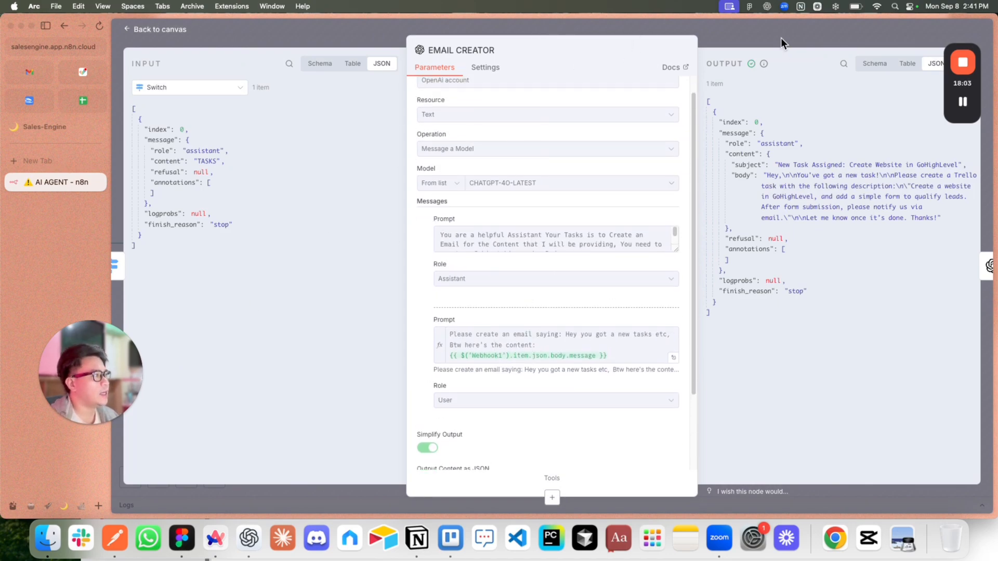
{"action": "left_click", "coordinate": [781, 39]}
Follow the task branch's nodes, and enlarge the EMAIL CREATOR node's assistant prompt to read it in full.
{"action": "left_click_drag", "start_coordinate": [610, 149], "coordinate": [597, 151]}
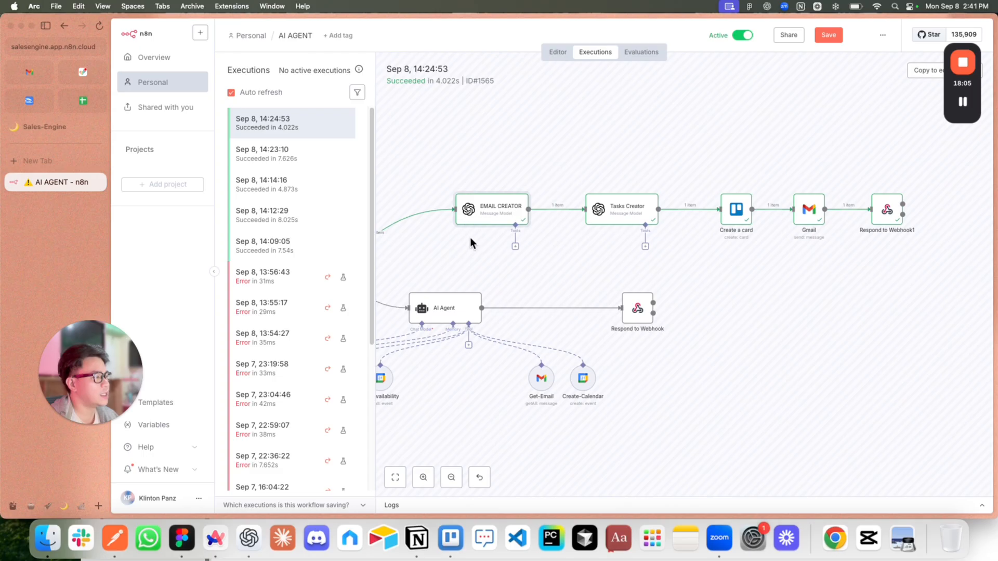
{"action": "scroll", "coordinate": [495, 256], "scroll_direction": "down", "scroll_amount": 1}
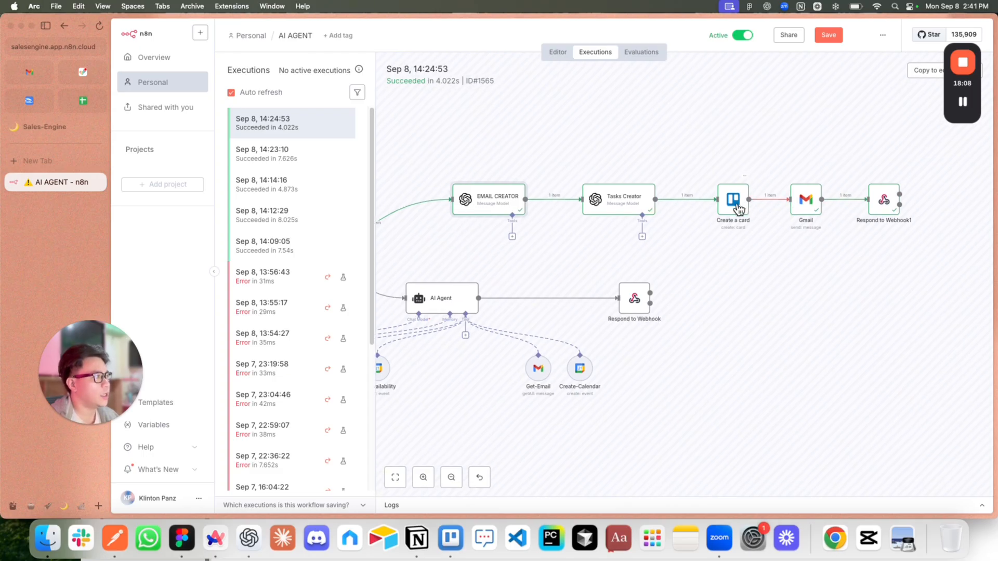
{"action": "scroll", "coordinate": [691, 226], "scroll_direction": "right", "scroll_amount": 2}
{"action": "left_click_drag", "start_coordinate": [549, 241], "coordinate": [584, 225]}
{"action": "left_click_drag", "start_coordinate": [509, 234], "coordinate": [522, 238]}
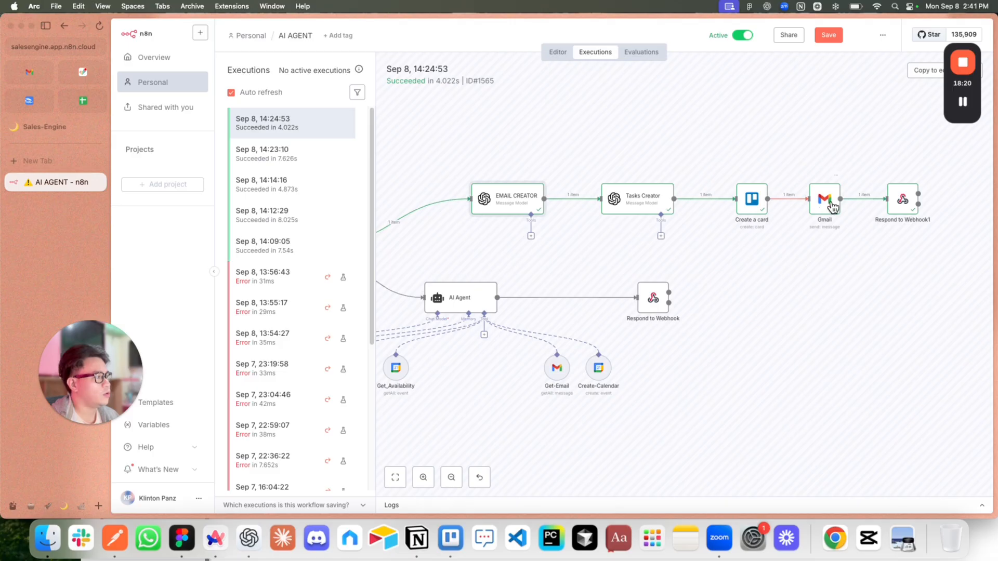
{"action": "scroll", "coordinate": [512, 254], "scroll_direction": "left", "scroll_amount": 3}
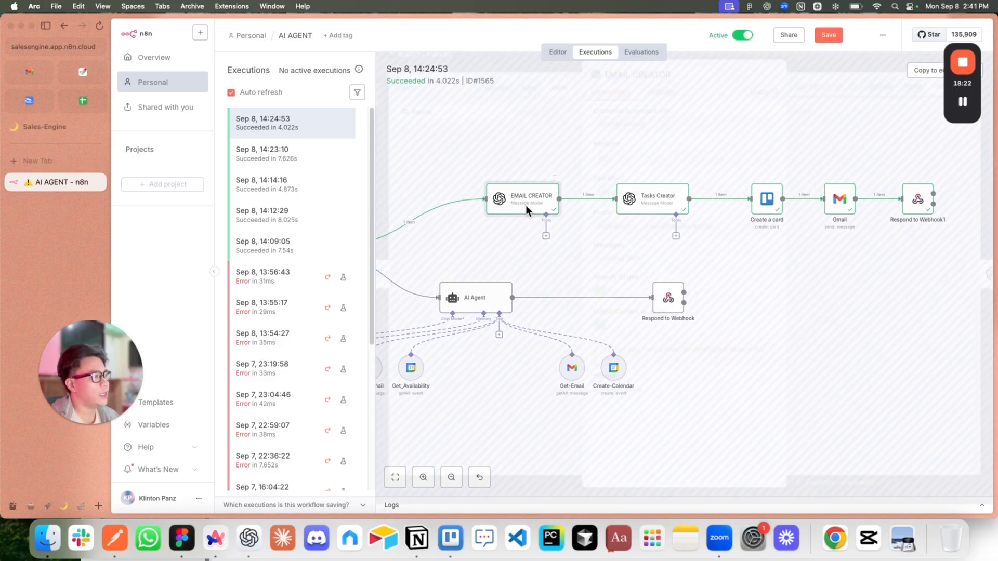
{"action": "double_click", "coordinate": [525, 205]}
{"action": "left_click_drag", "start_coordinate": [676, 271], "coordinate": [674, 313]}
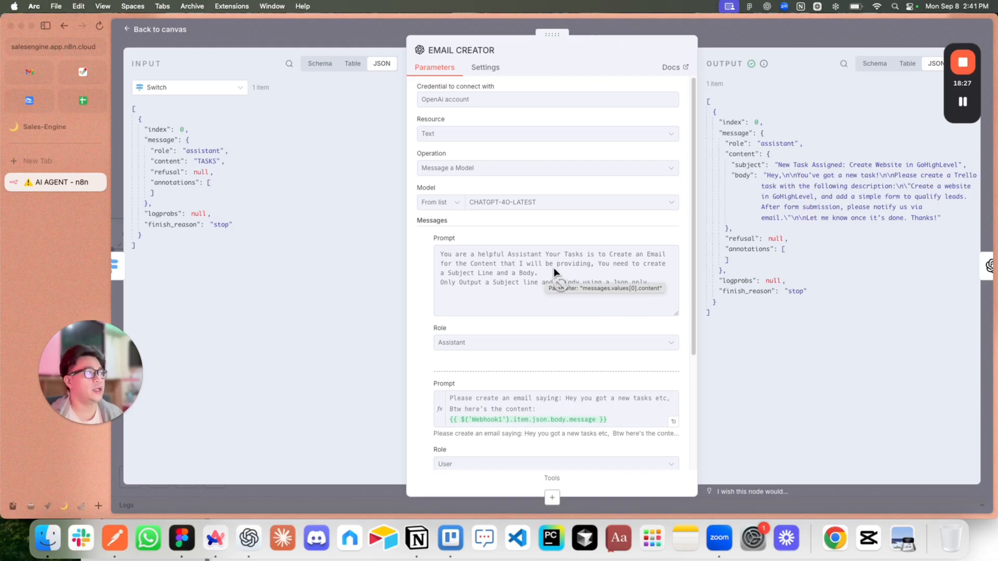
{"action": "left_click", "coordinate": [739, 37]}
Examine the Gmail node's send operation, recipient, subject and message settings, and return to the execution canvas.
{"action": "scroll", "coordinate": [447, 229], "scroll_direction": "right", "scroll_amount": 3}
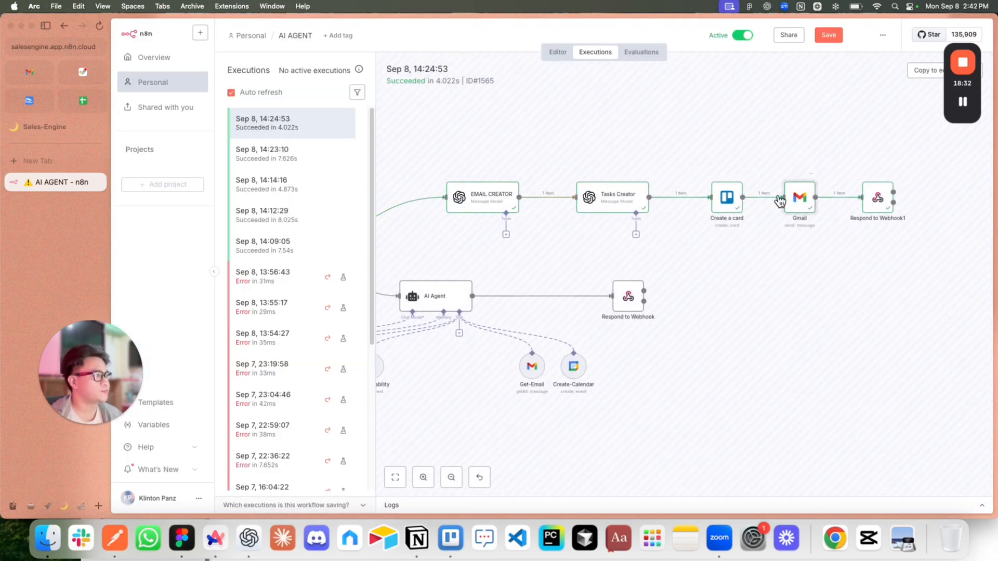
{"action": "double_click", "coordinate": [797, 202]}
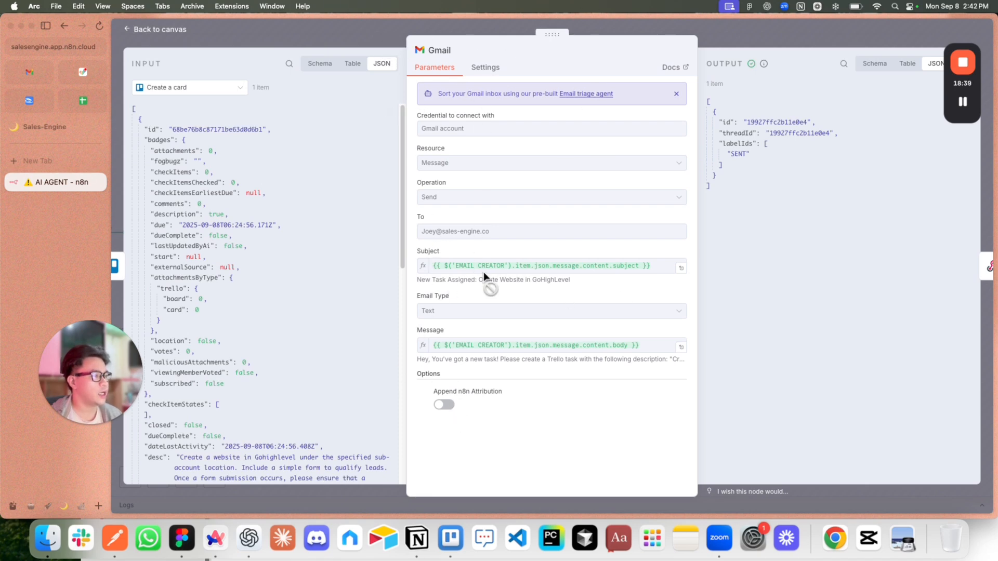
{"action": "left_click", "coordinate": [728, 43]}
Compare the EMAIL CREATOR node's JSON prompt and output with the subject and message expressions in the Gmail node.
{"action": "scroll", "coordinate": [540, 133], "scroll_direction": "right", "scroll_amount": 1}
{"action": "double_click", "coordinate": [488, 199]}
{"action": "scroll", "coordinate": [520, 337], "scroll_direction": "down", "scroll_amount": 2}
{"action": "scroll", "coordinate": [535, 351], "scroll_direction": "up", "scroll_amount": 2}
{"action": "left_click_drag", "start_coordinate": [675, 268], "coordinate": [669, 306]}
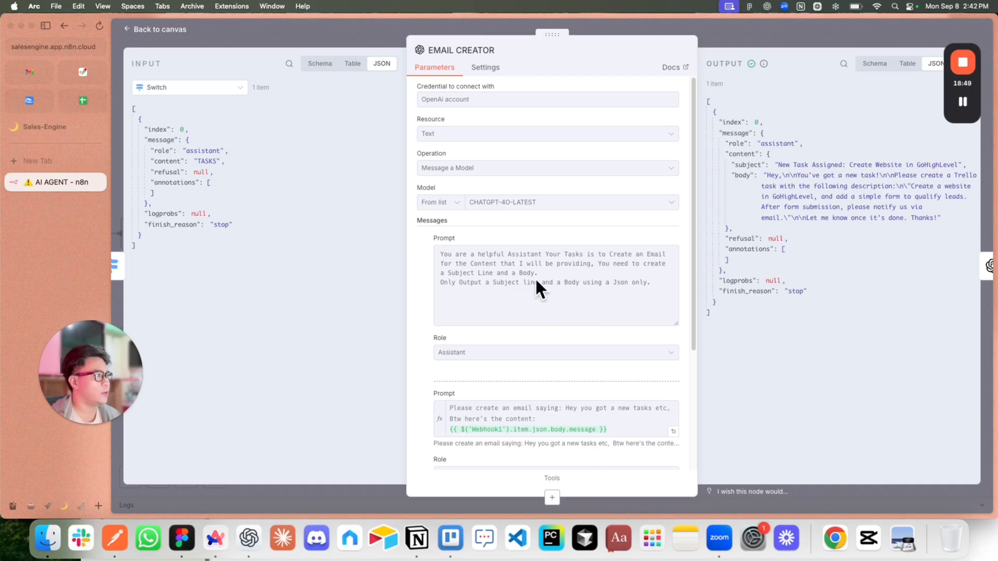
{"action": "key", "text": "Escape"}
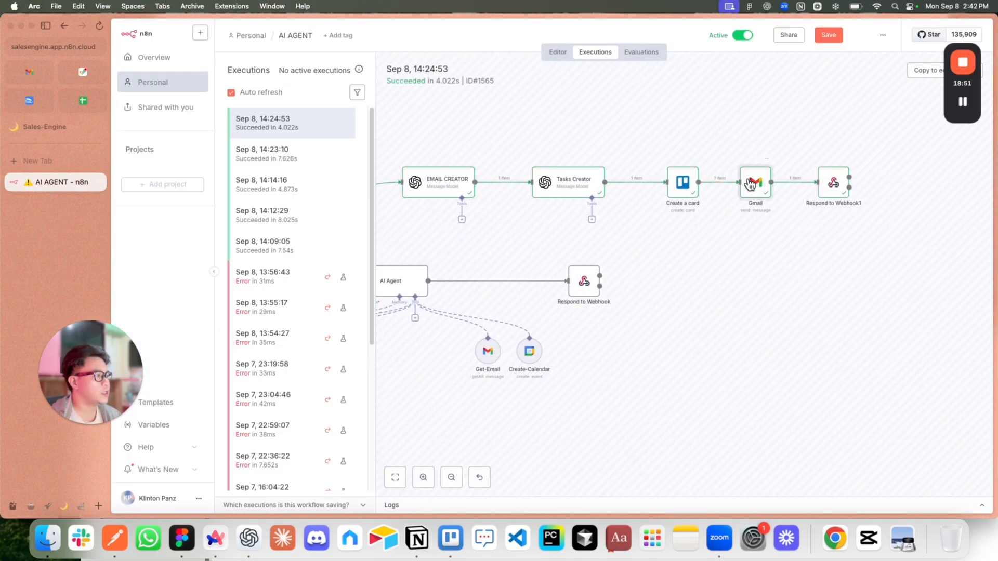
{"action": "double_click", "coordinate": [751, 186]}
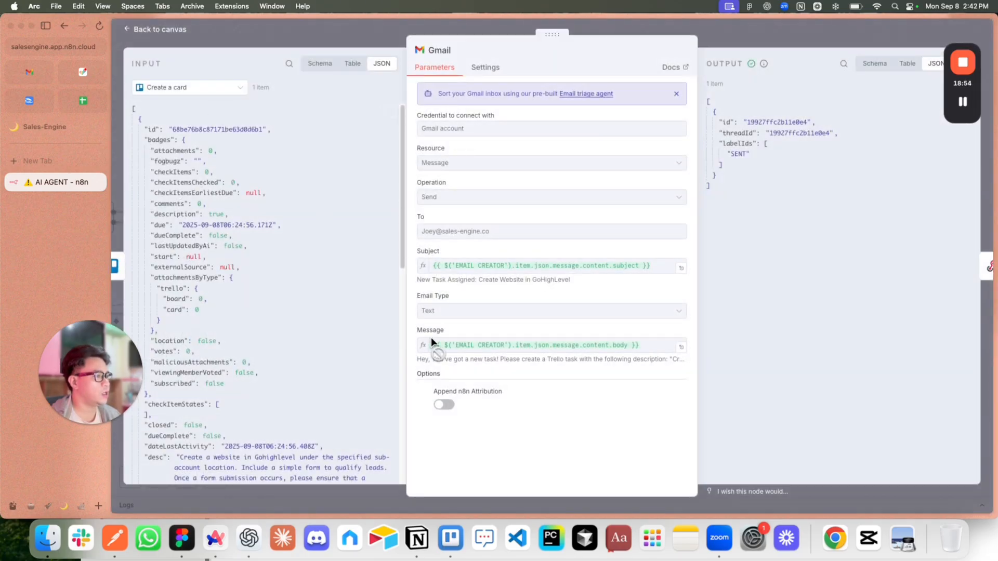
{"action": "key", "text": "Escape"}
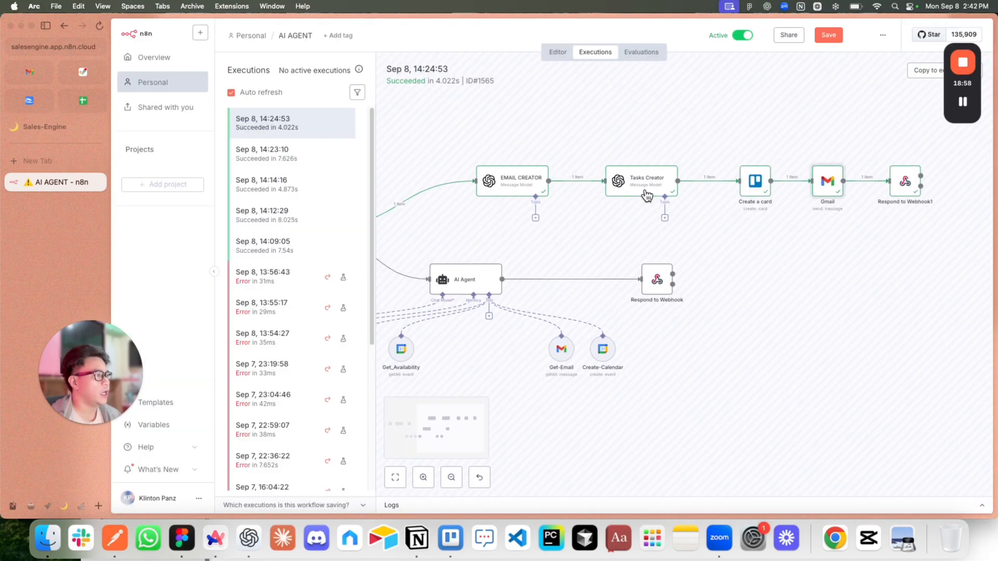
Examine the Tasks Creator node's settings and open its full prompt expression with the title and description instructions.
{"action": "double_click", "coordinate": [637, 177]}
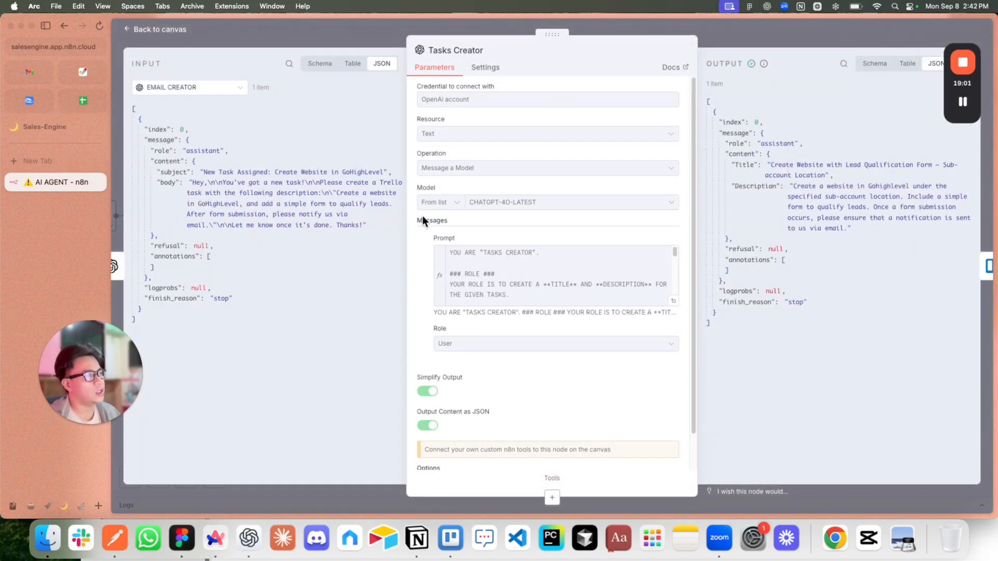
{"action": "scroll", "coordinate": [573, 282], "scroll_direction": "down", "scroll_amount": 3}
{"action": "scroll", "coordinate": [542, 296], "scroll_direction": "up", "scroll_amount": 3}
{"action": "left_click", "coordinate": [674, 302]}
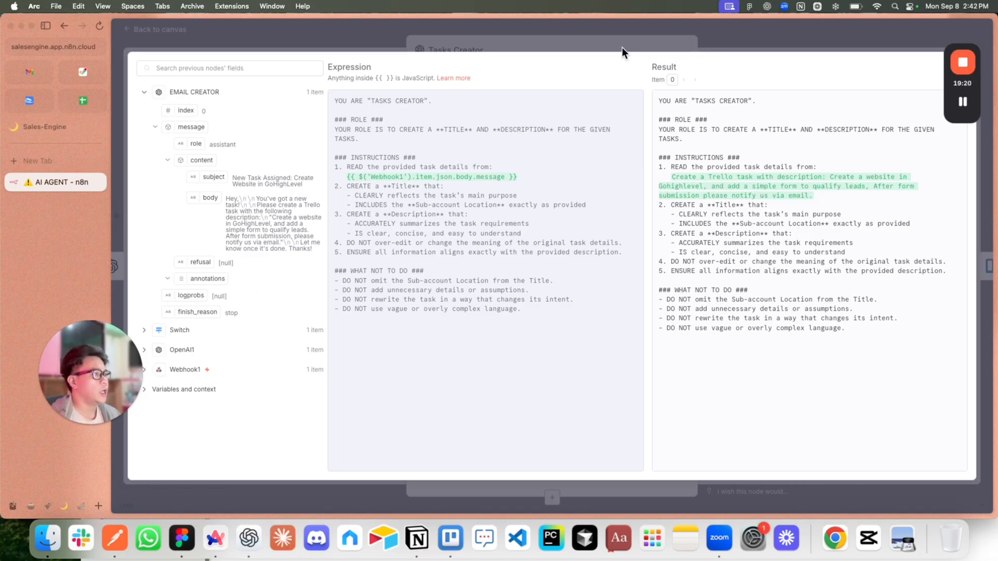
Examine the Tasks Creator node's prompt alongside its Title and Description output, and return to the execution canvas.
{"action": "left_click", "coordinate": [759, 26]}
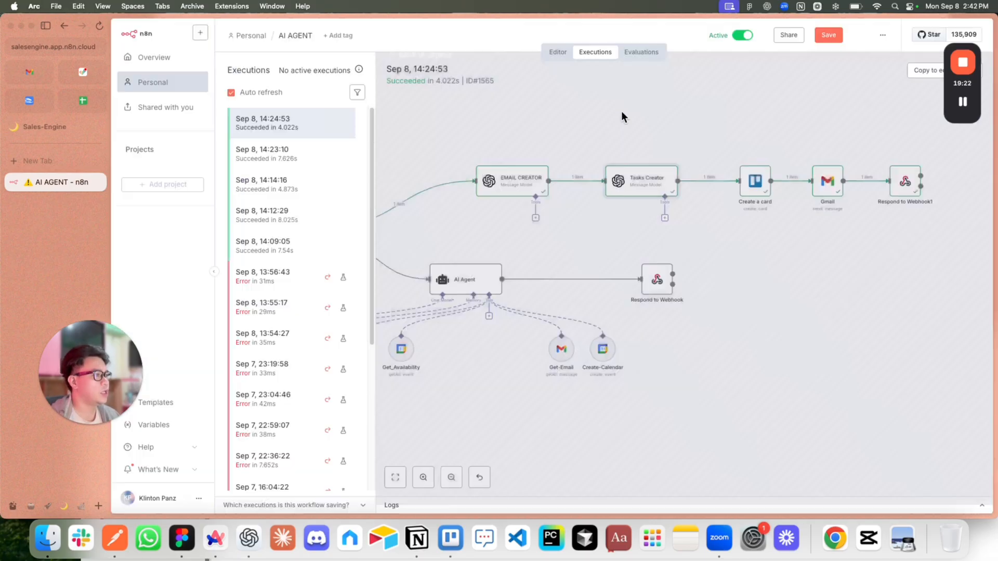
{"action": "double_click", "coordinate": [570, 190]}
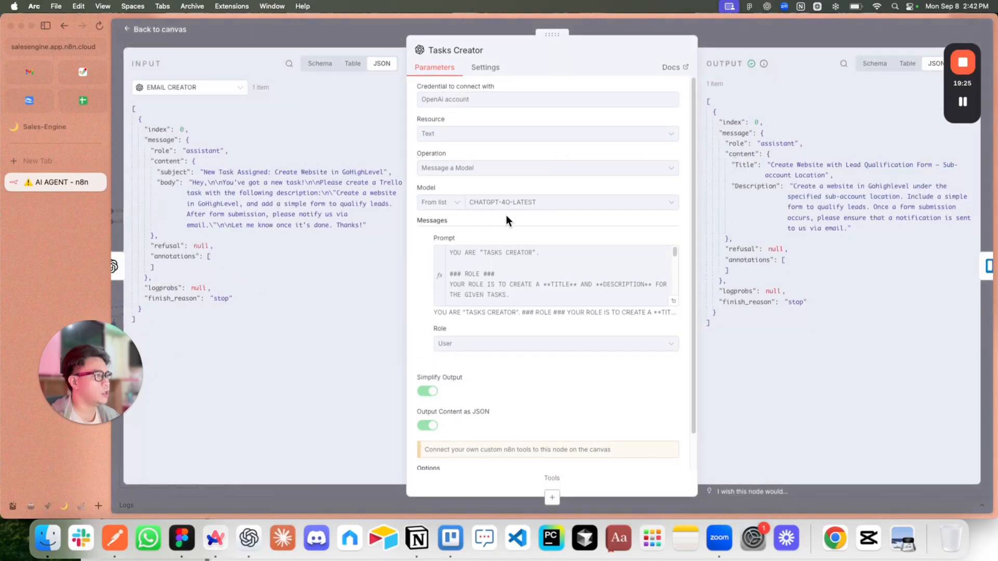
{"action": "left_click", "coordinate": [674, 302]}
{"action": "key", "text": "Escape"}
{"action": "left_click_drag", "start_coordinate": [735, 164], "coordinate": [760, 165]}
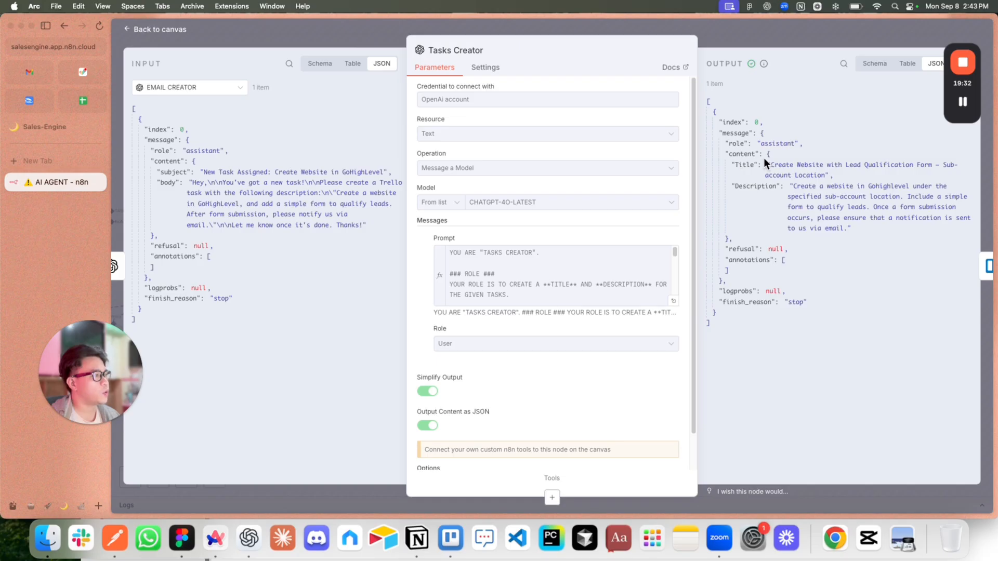
{"action": "key", "text": "Escape"}
Examine the Create a card node's list ID, name, description and due date settings, and return to the execution canvas.
{"action": "scroll", "coordinate": [761, 115], "scroll_direction": "right", "scroll_amount": 2}
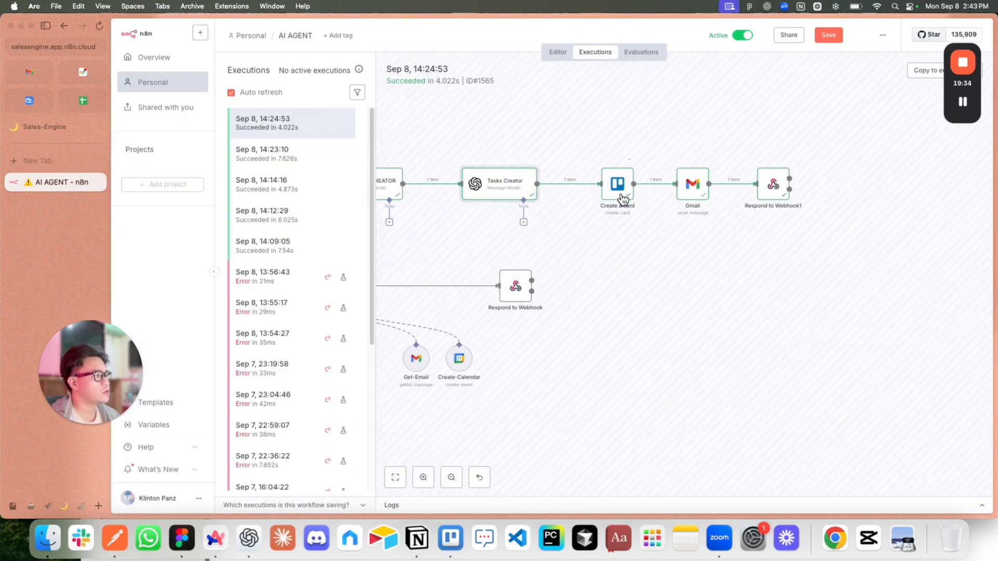
{"action": "double_click", "coordinate": [619, 194]}
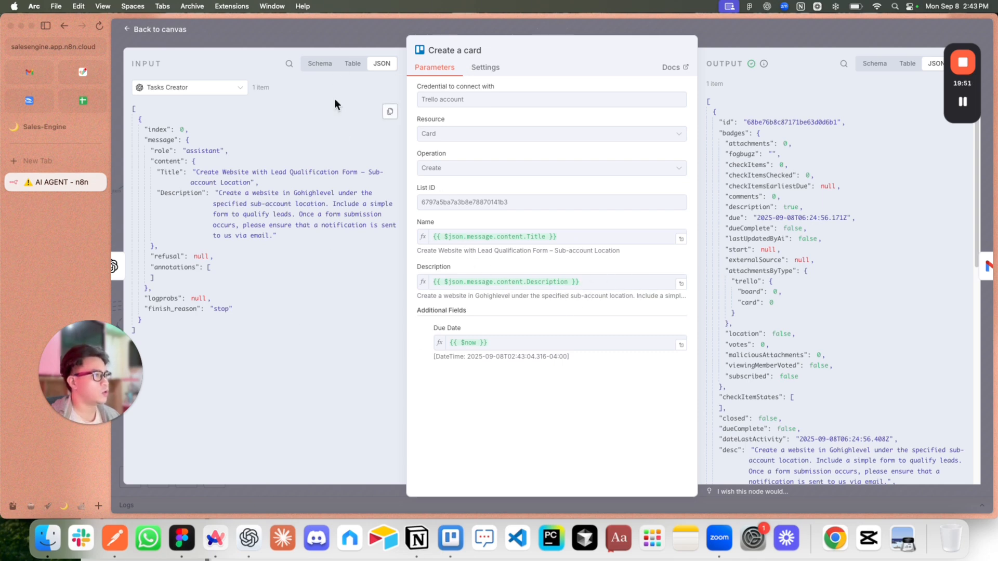
{"action": "left_click", "coordinate": [732, 29]}
Review the whole execution flow on the canvas, from the webhook through the Switch to the task and AI Agent branches.
{"action": "scroll", "coordinate": [570, 157], "scroll_direction": "down", "scroll_amount": 4}
{"action": "left_click_drag", "start_coordinate": [463, 126], "coordinate": [755, 122]}
{"action": "scroll", "coordinate": [675, 149], "scroll_direction": "down", "scroll_amount": 1}
{"action": "scroll", "coordinate": [683, 143], "scroll_direction": "up", "scroll_amount": 1}
{"action": "scroll", "coordinate": [682, 143], "scroll_direction": "down", "scroll_amount": 2}
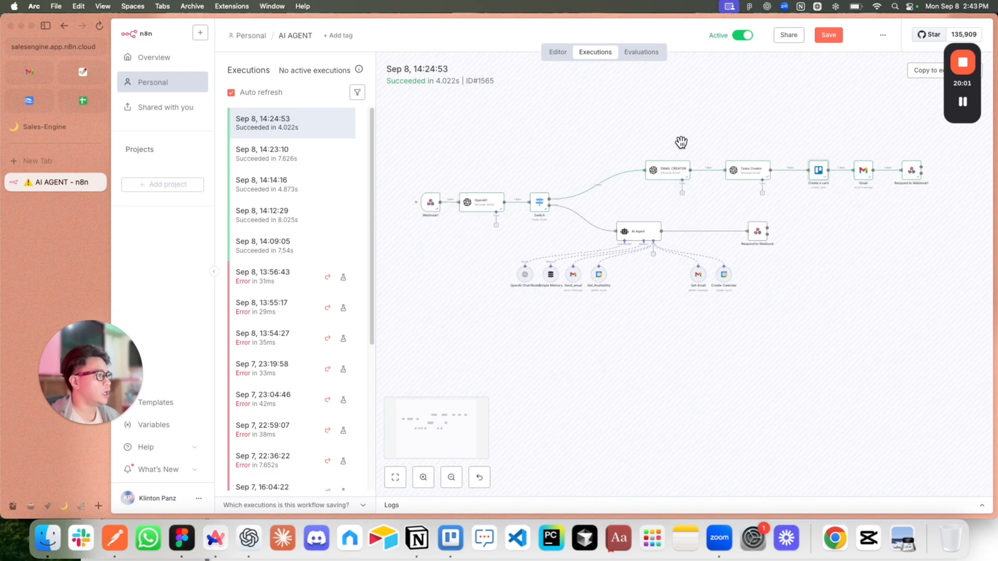
{"action": "scroll", "coordinate": [680, 142], "scroll_direction": "up", "scroll_amount": 2}
{"action": "scroll", "coordinate": [686, 141], "scroll_direction": "up", "scroll_amount": 2}
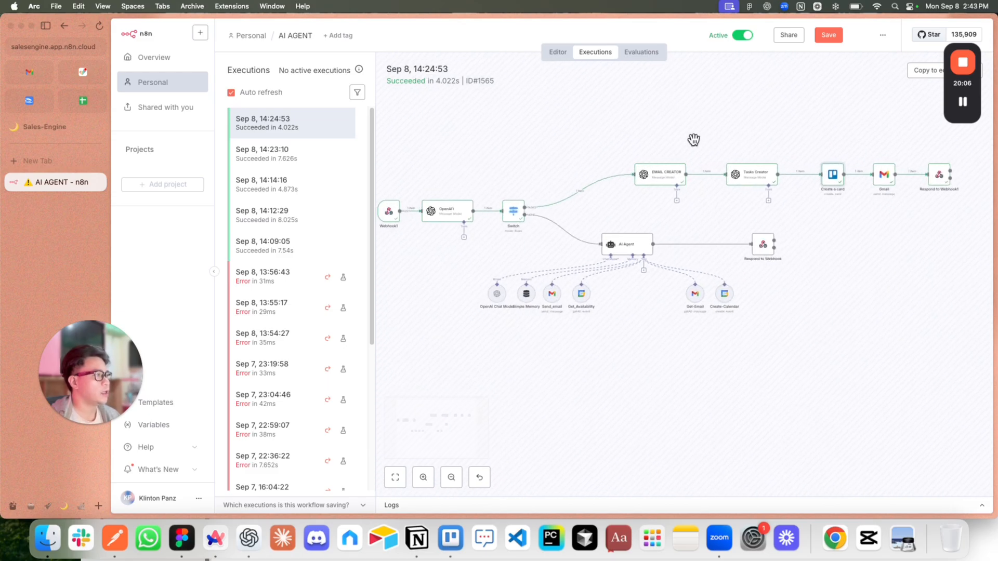
{"action": "mouse_move", "coordinate": [694, 138]}
{"action": "left_mouse_down"}
{"action": "mouse_move", "coordinate": [576, 145]}
{"action": "mouse_move", "coordinate": [786, 154]}
{"action": "mouse_move", "coordinate": [697, 135]}
{"action": "left_mouse_up"}
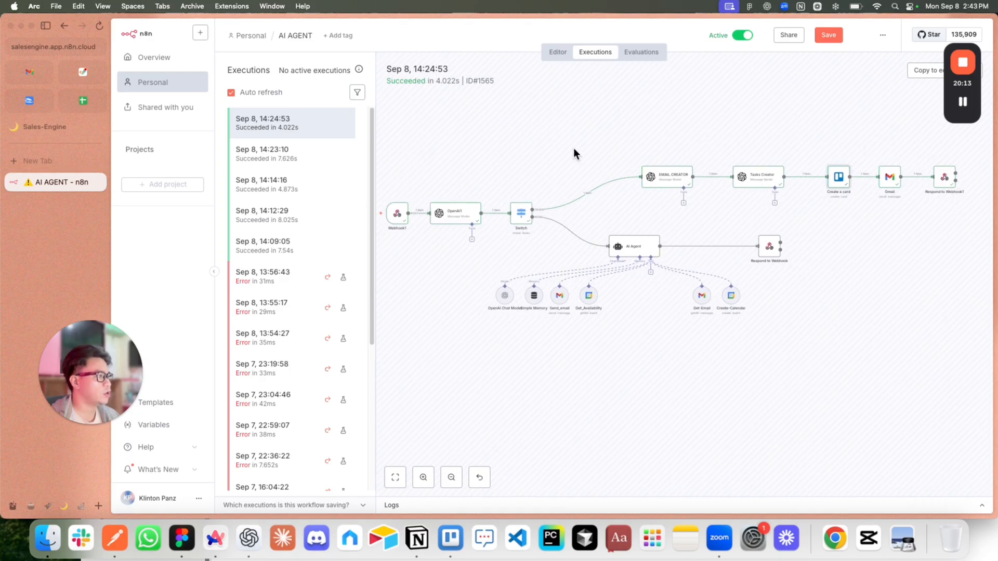
{"action": "scroll", "coordinate": [574, 148], "scroll_direction": "down", "scroll_amount": 1}
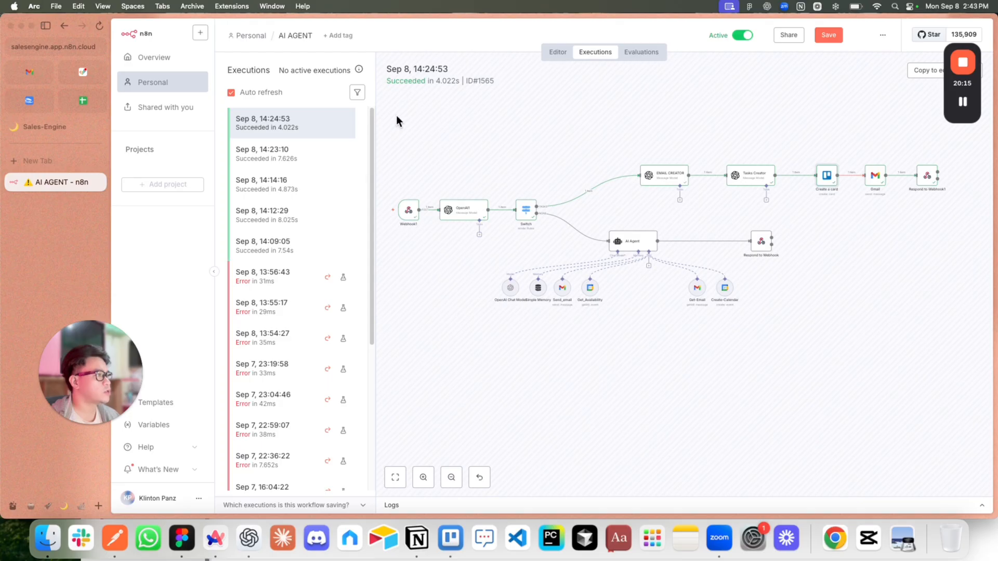
{"action": "scroll", "coordinate": [461, 155], "scroll_direction": "down", "scroll_amount": 1}
{"action": "scroll", "coordinate": [492, 161], "scroll_direction": "down", "scroll_amount": 2}
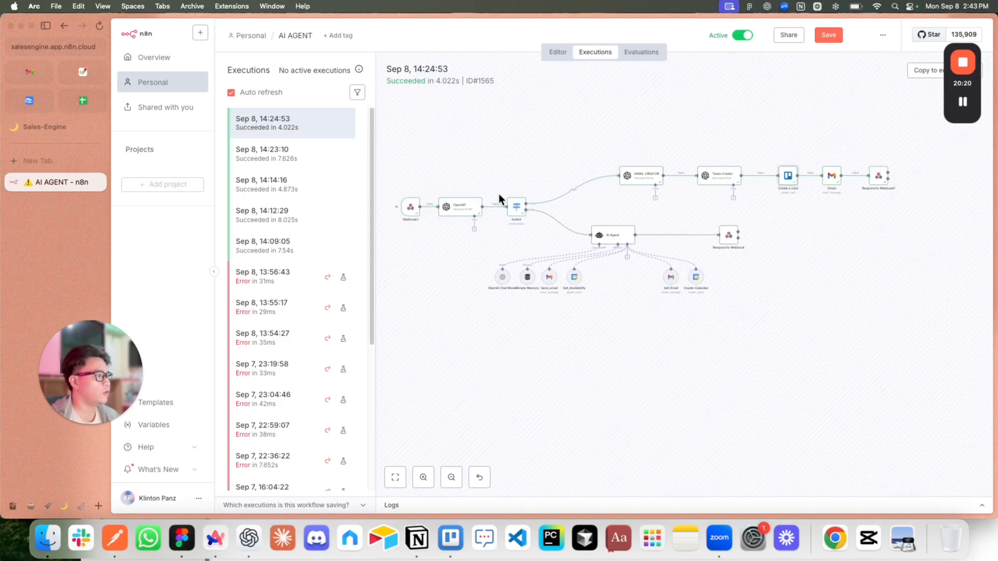
{"action": "scroll", "coordinate": [515, 141], "scroll_direction": "right", "scroll_amount": 2}
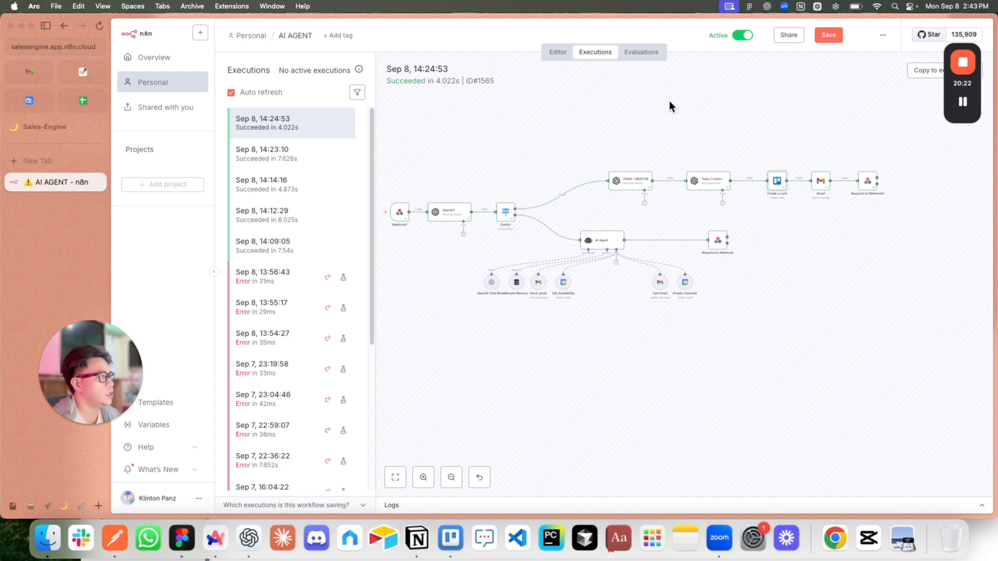